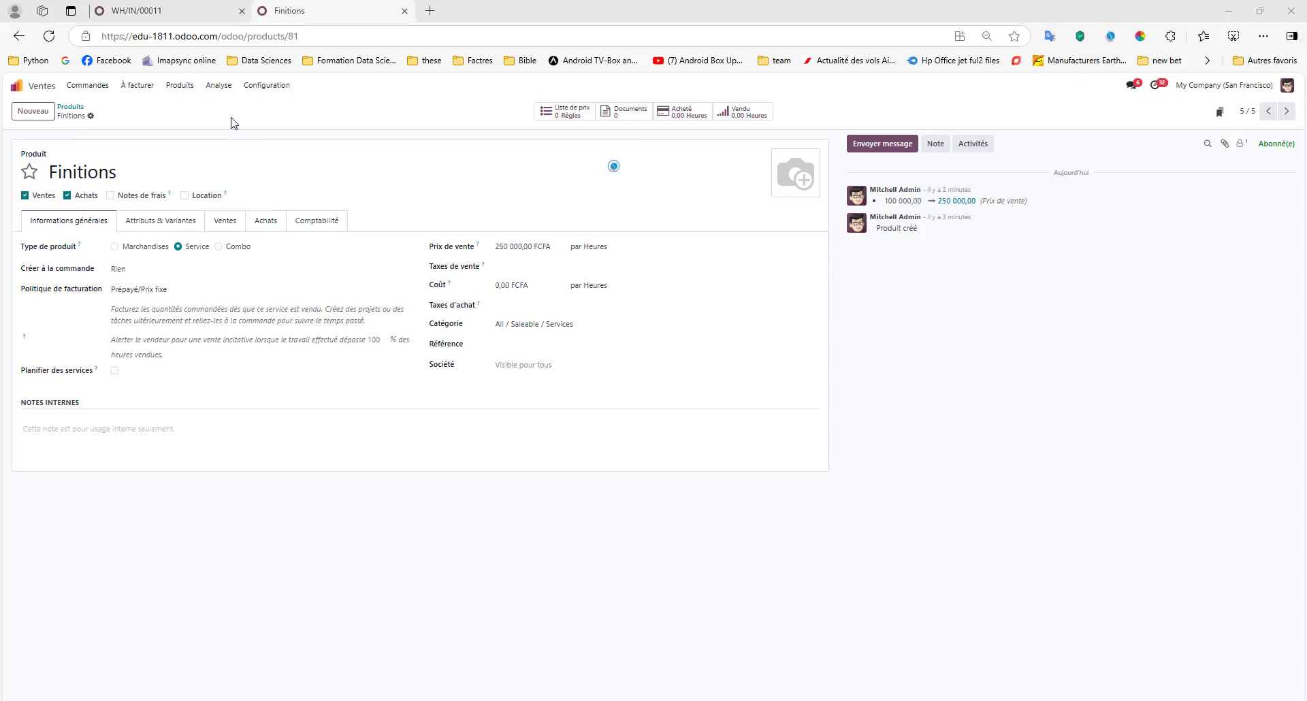
# - Enable and save the Étapes du projet option in the Projet app's settings, and open the project stages list
pyautogui.click(16, 86)
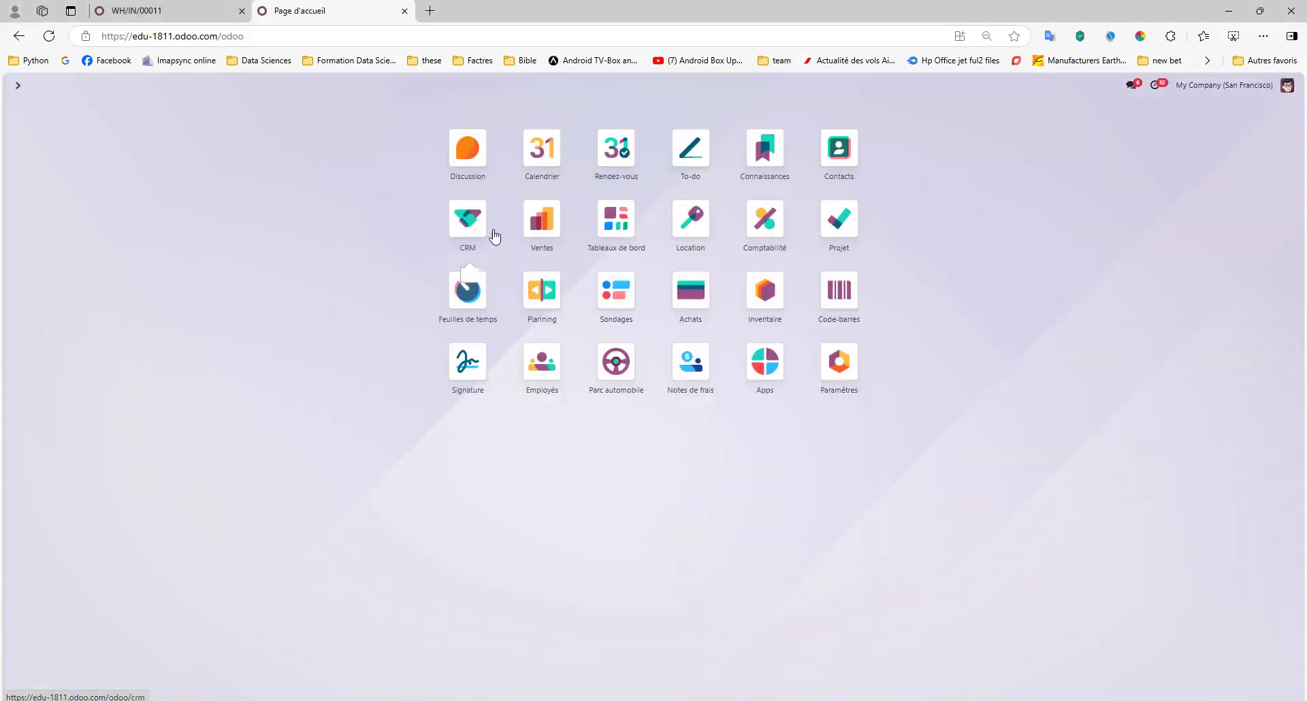
pyautogui.click(769, 228)
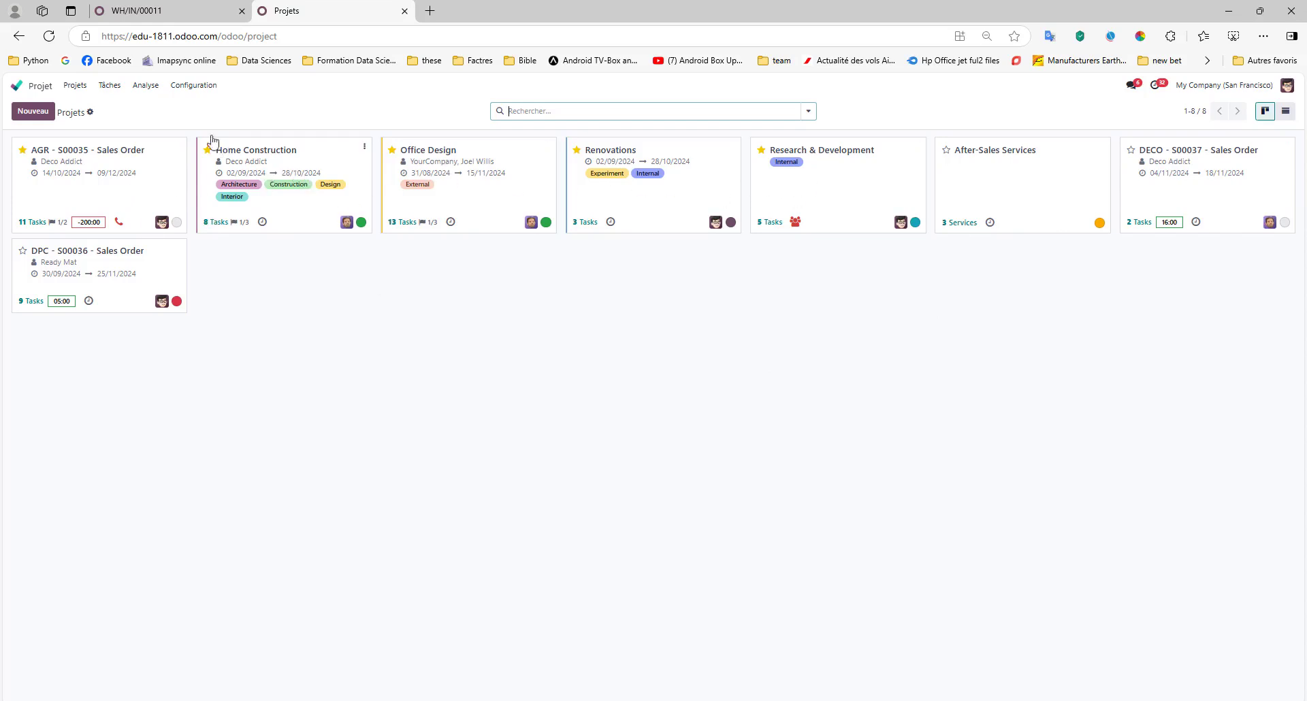
pyautogui.click(184, 87)
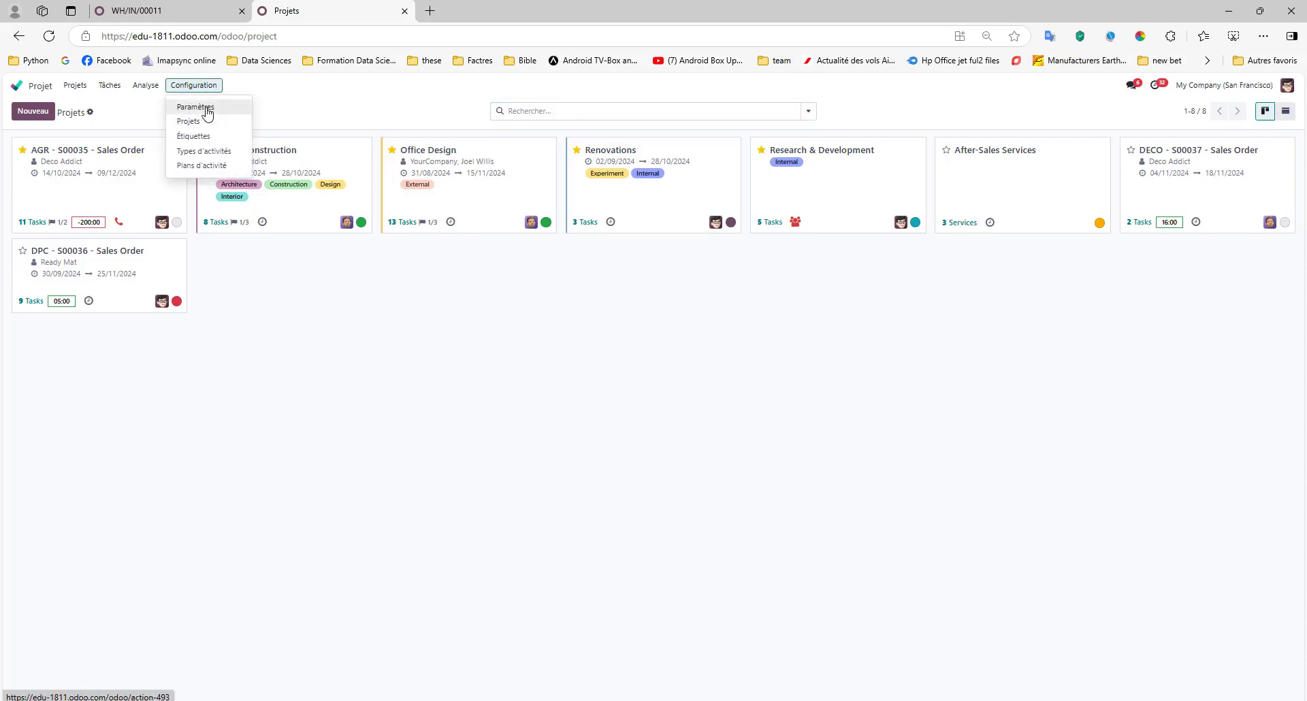
pyautogui.click(204, 111)
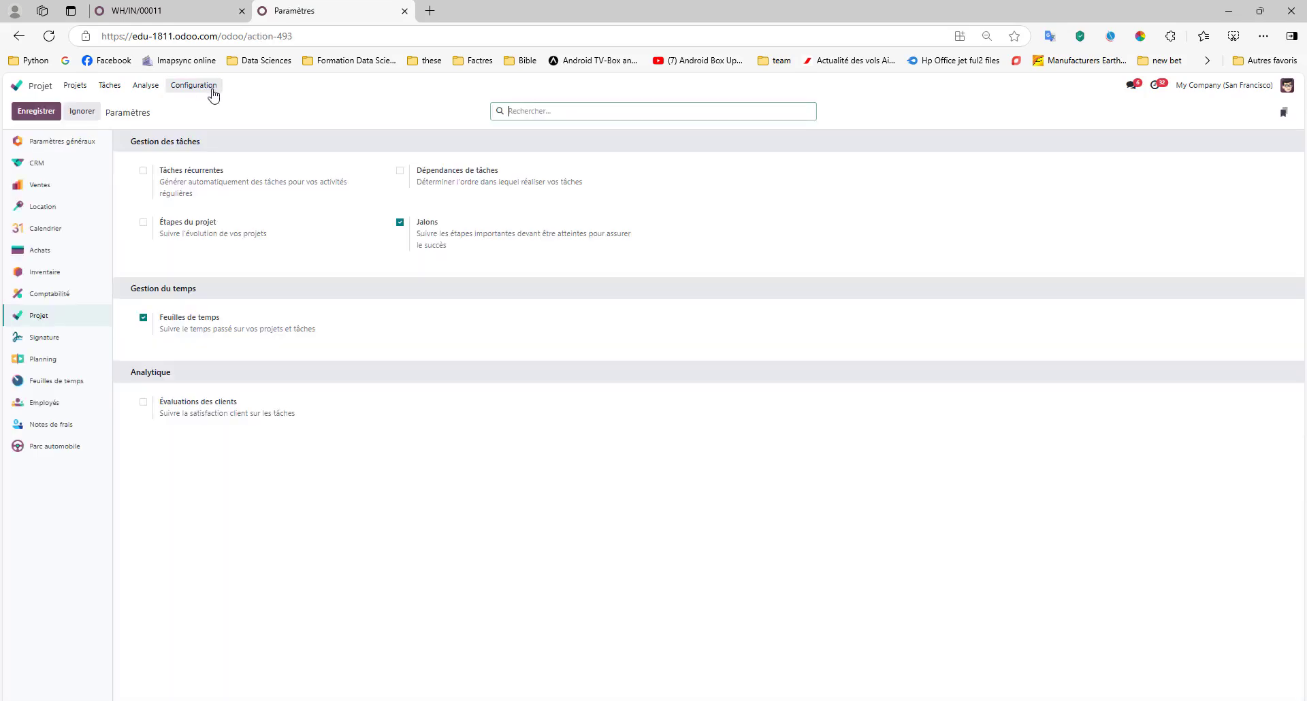
pyautogui.click(143, 222)
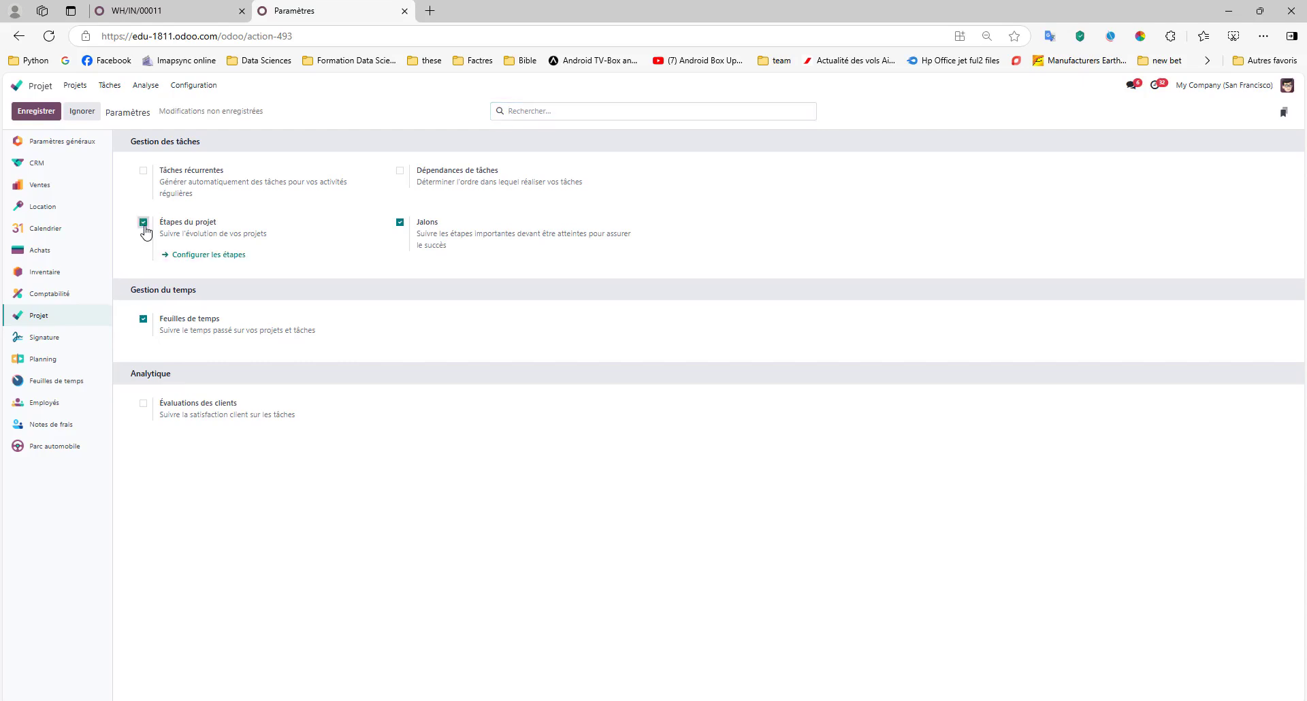
pyautogui.click(48, 114)
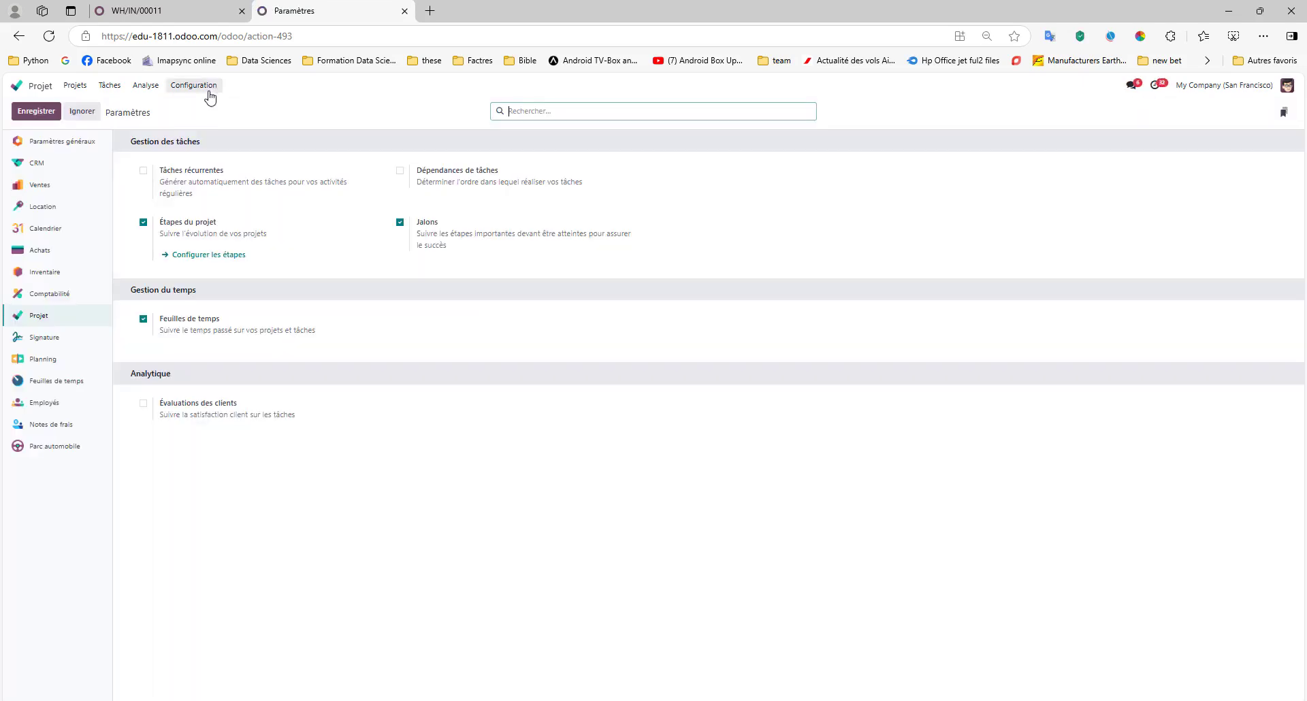
pyautogui.click(197, 259)
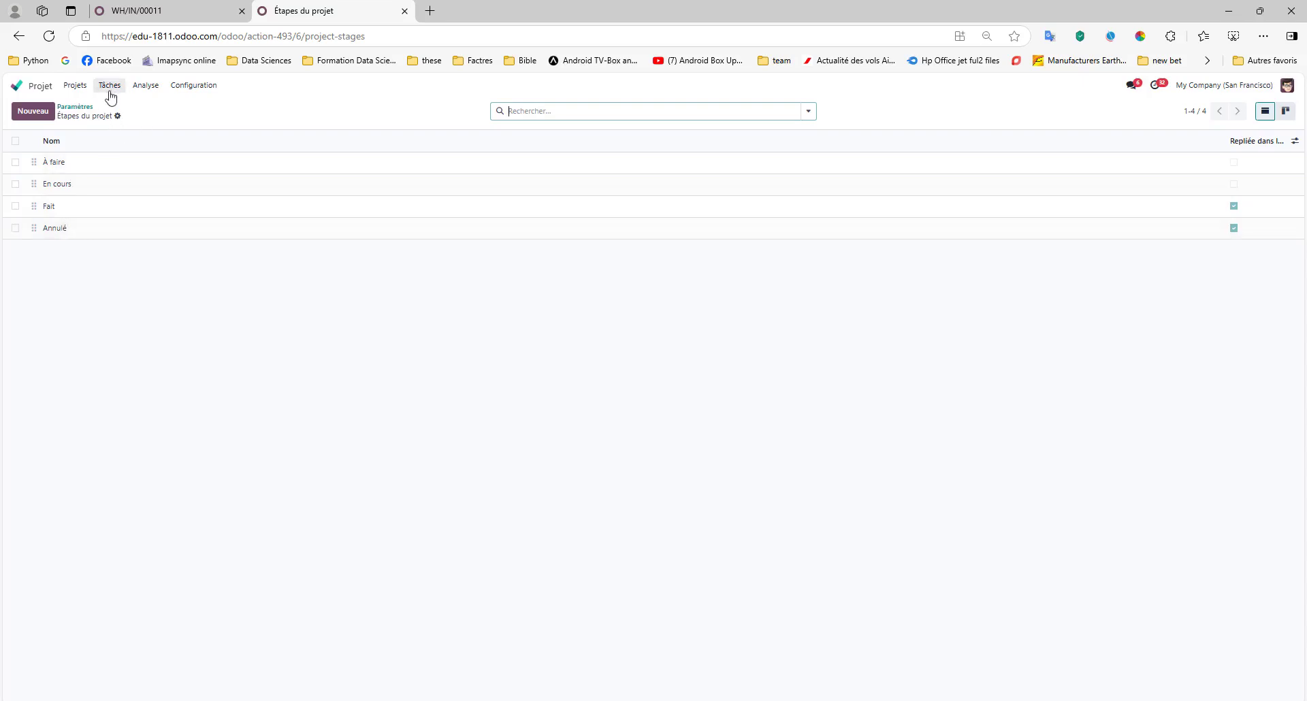
# - Start a new project from the projects overview and name it "Modèle Construction bâtiment"
pyautogui.click(75, 88)
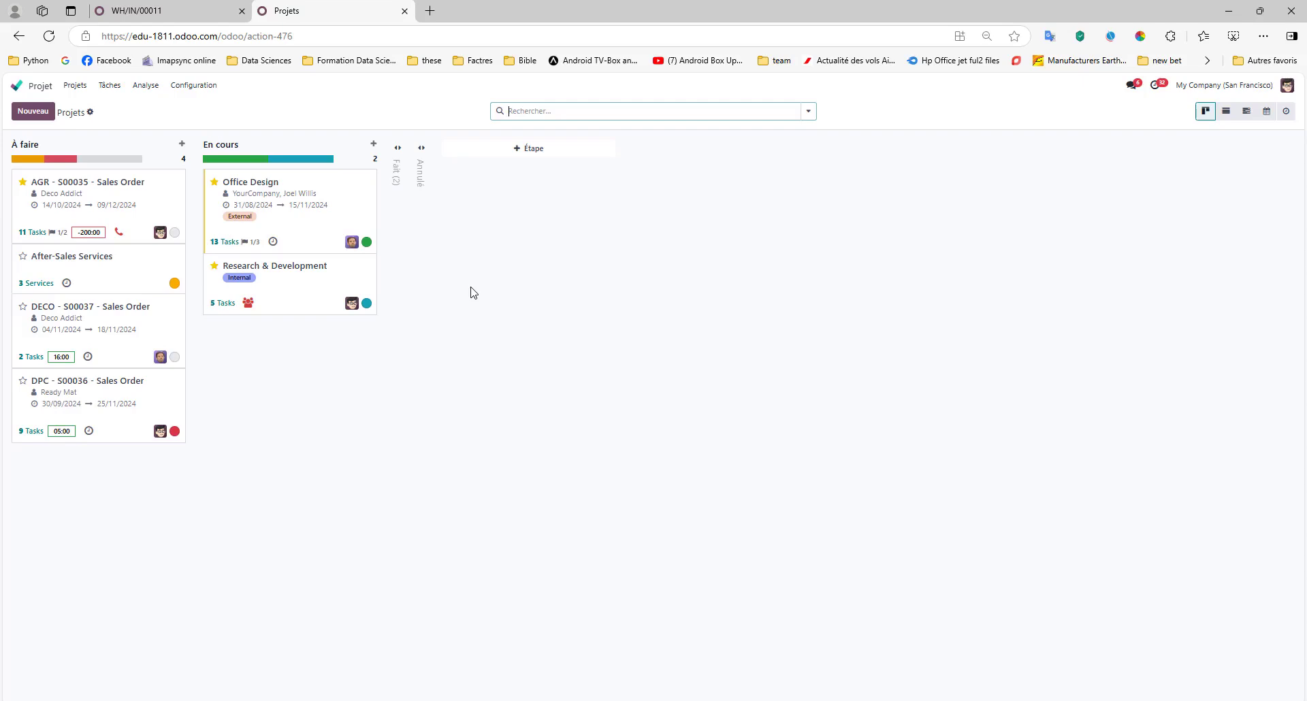
pyautogui.click(43, 116)
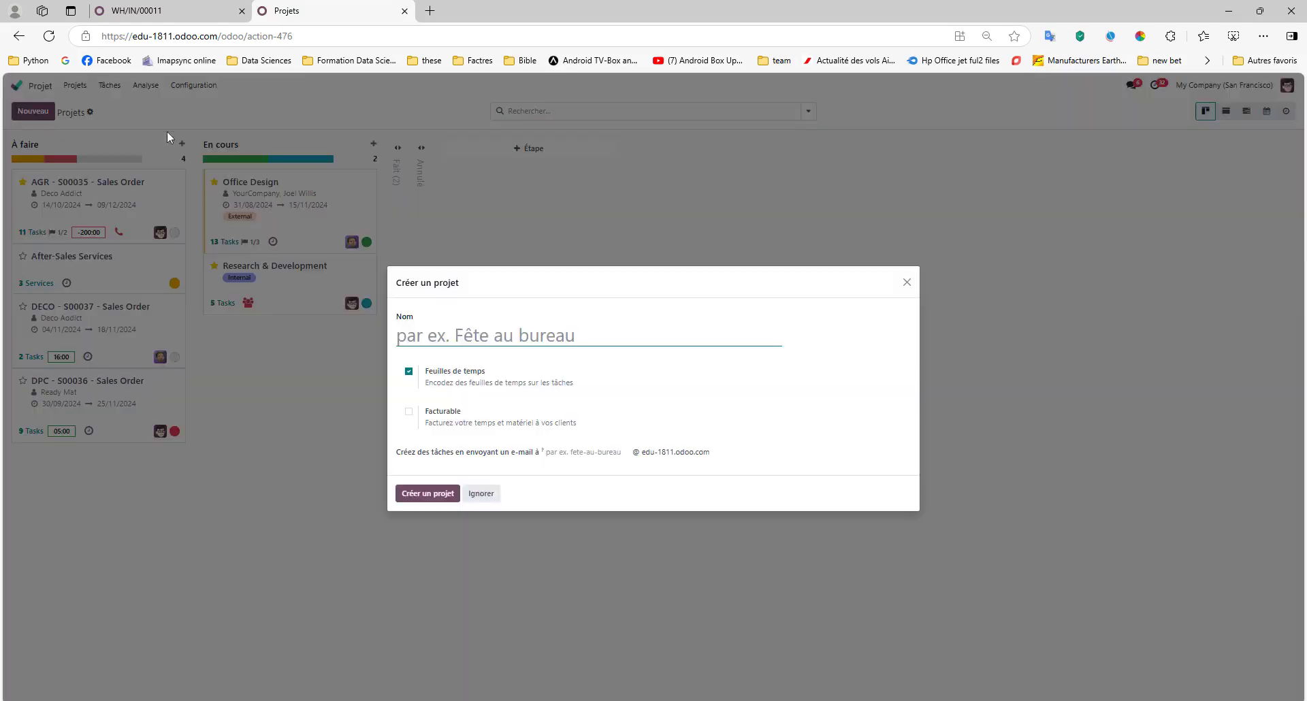
pyautogui.write('Con')
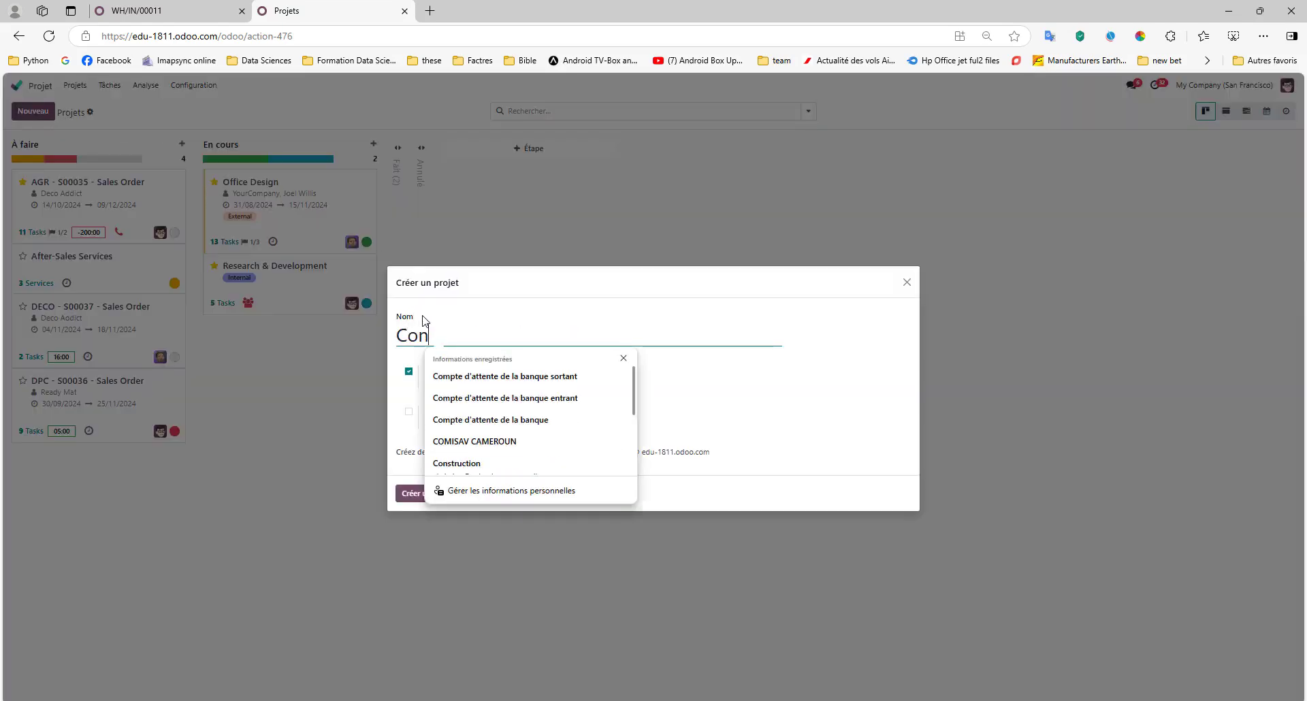
pyautogui.write('s')
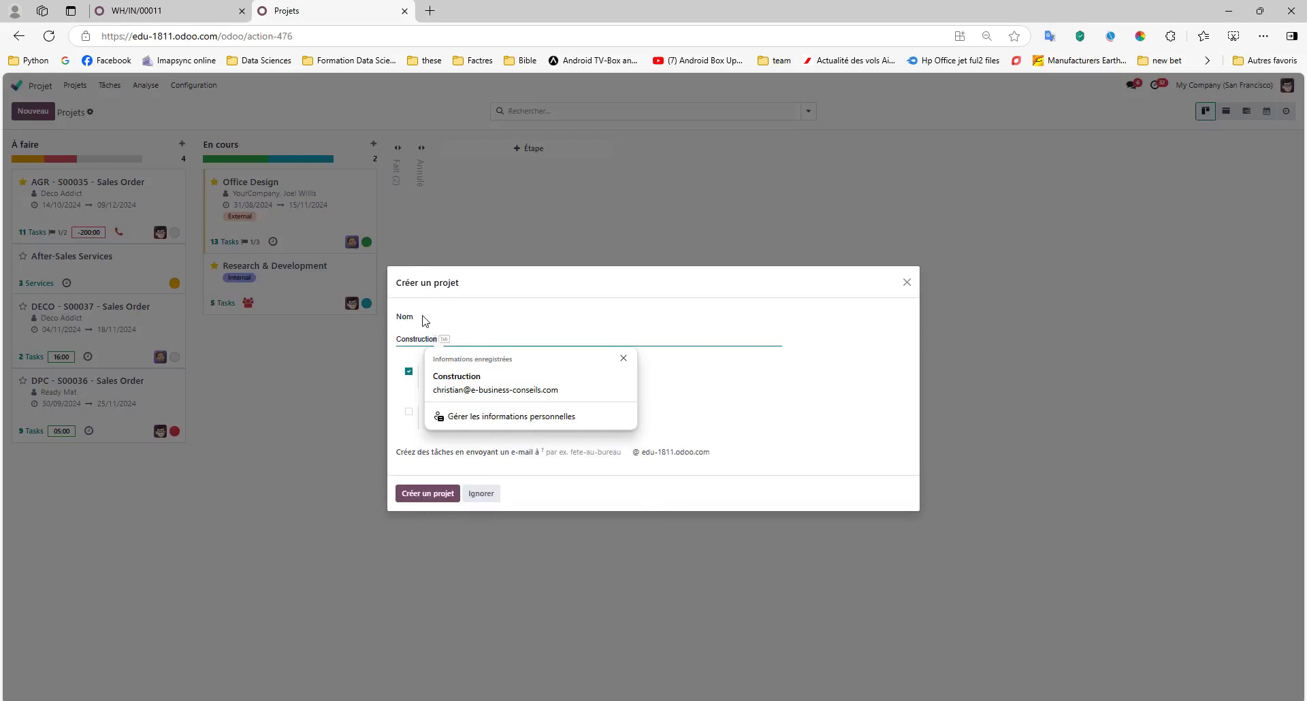
pyautogui.write('truction ')
pyautogui.write('Modèle ')
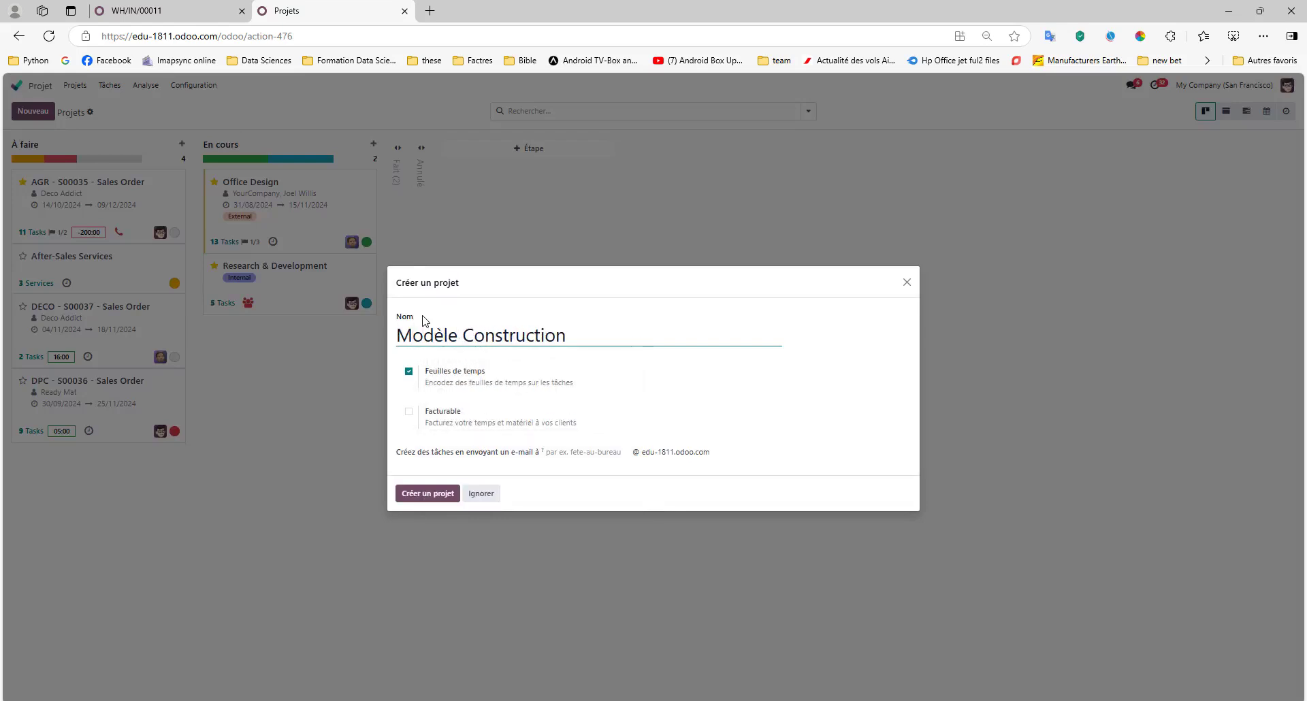
pyautogui.write('bâtiment')
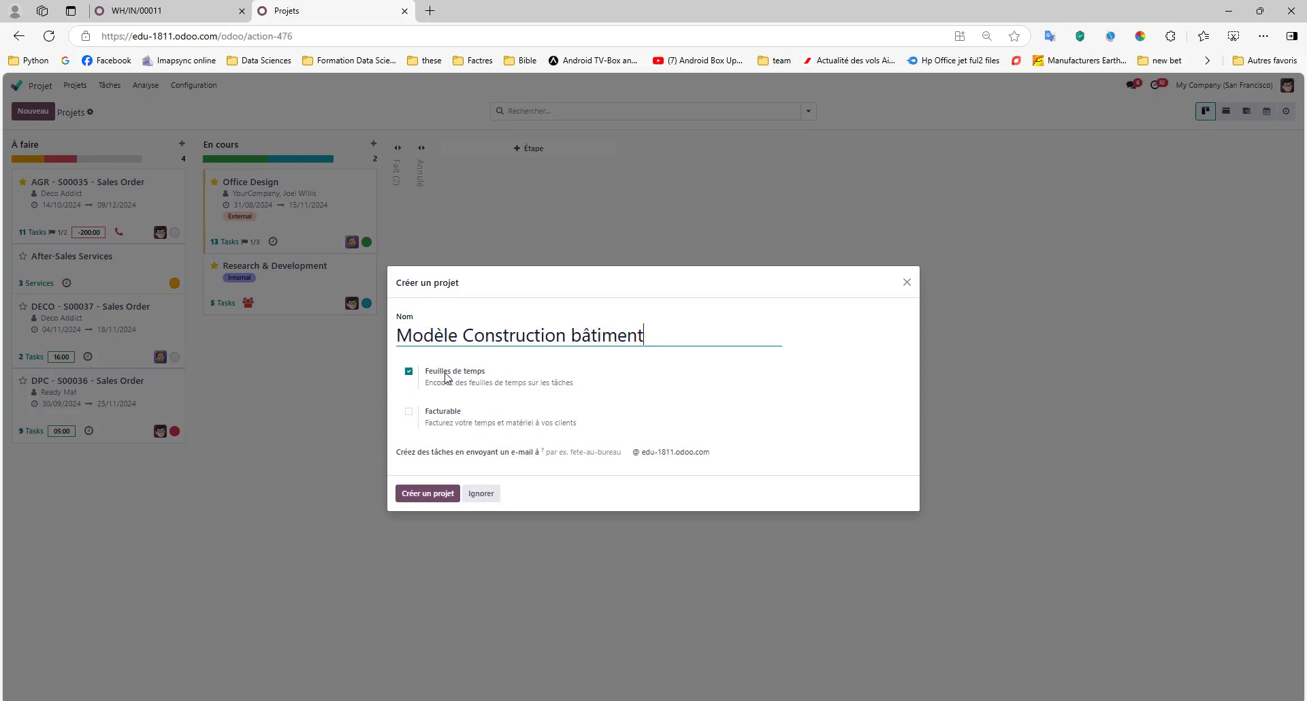
# - Make the new project billable (Facturable), leave the client empty and create the project
pyautogui.click(408, 412)
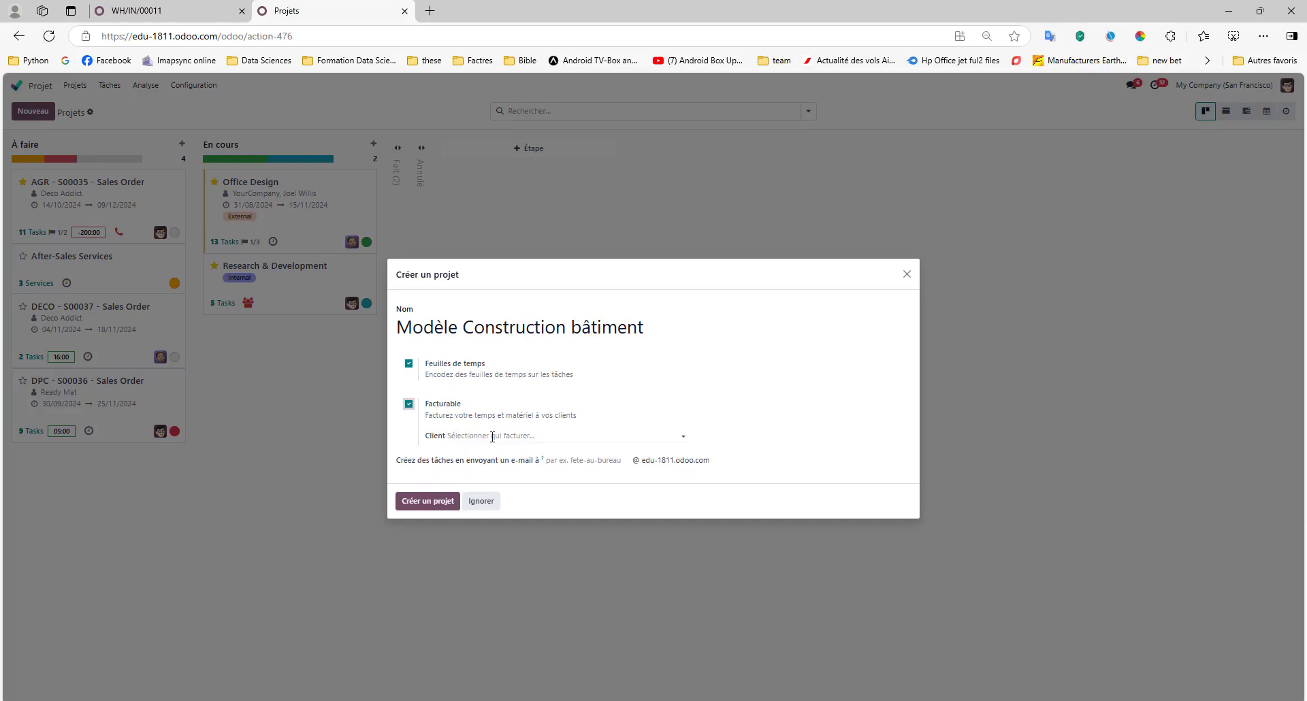
pyautogui.click(467, 436)
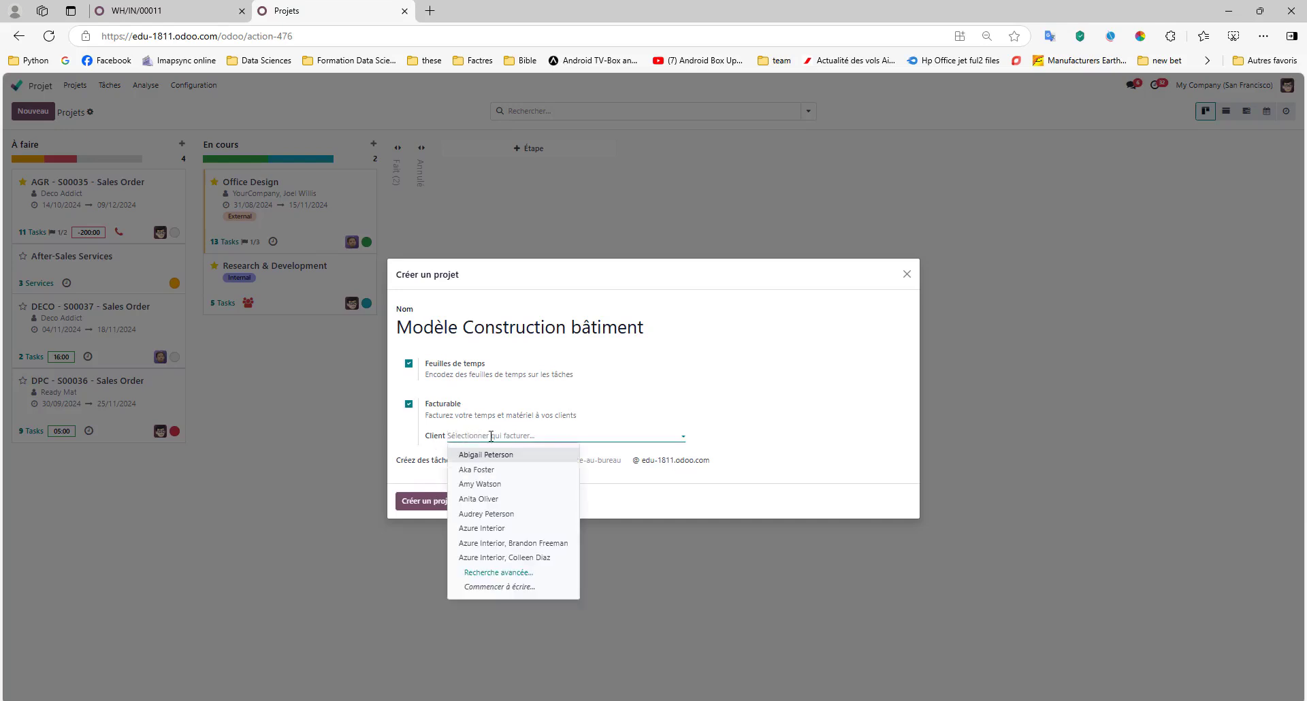
pyautogui.click(733, 406)
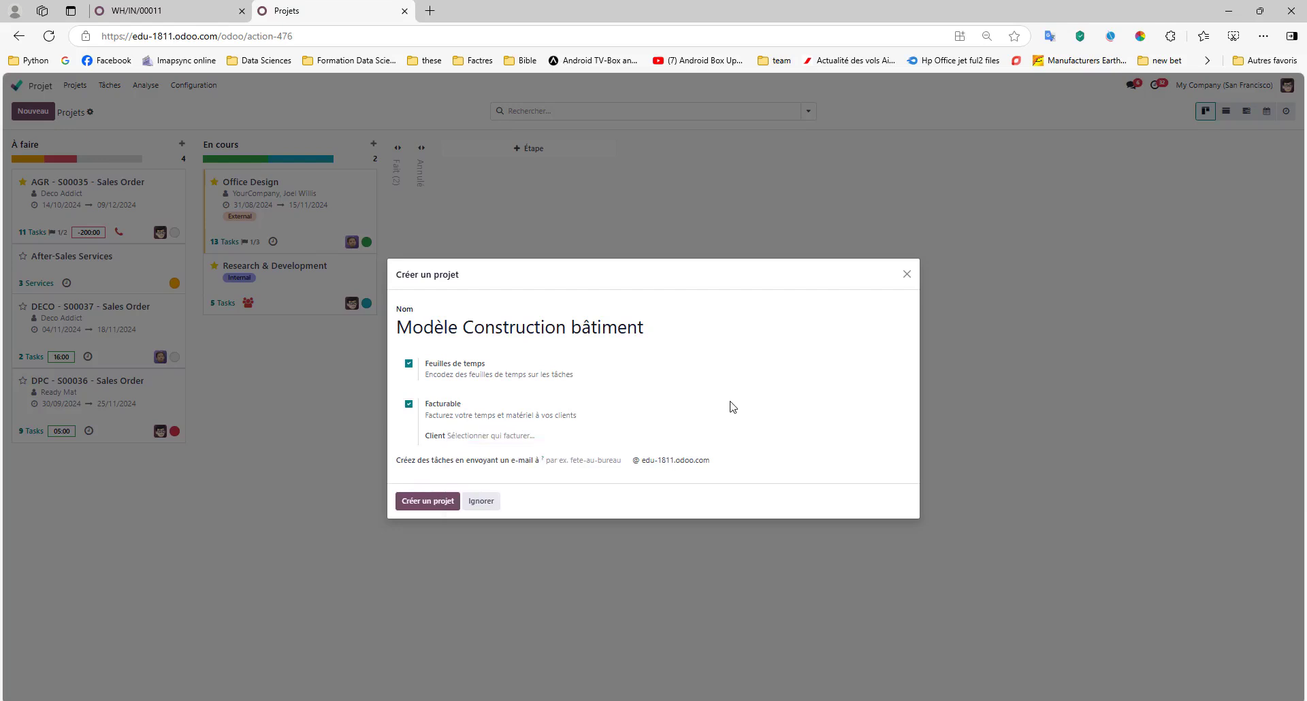
pyautogui.click(427, 501)
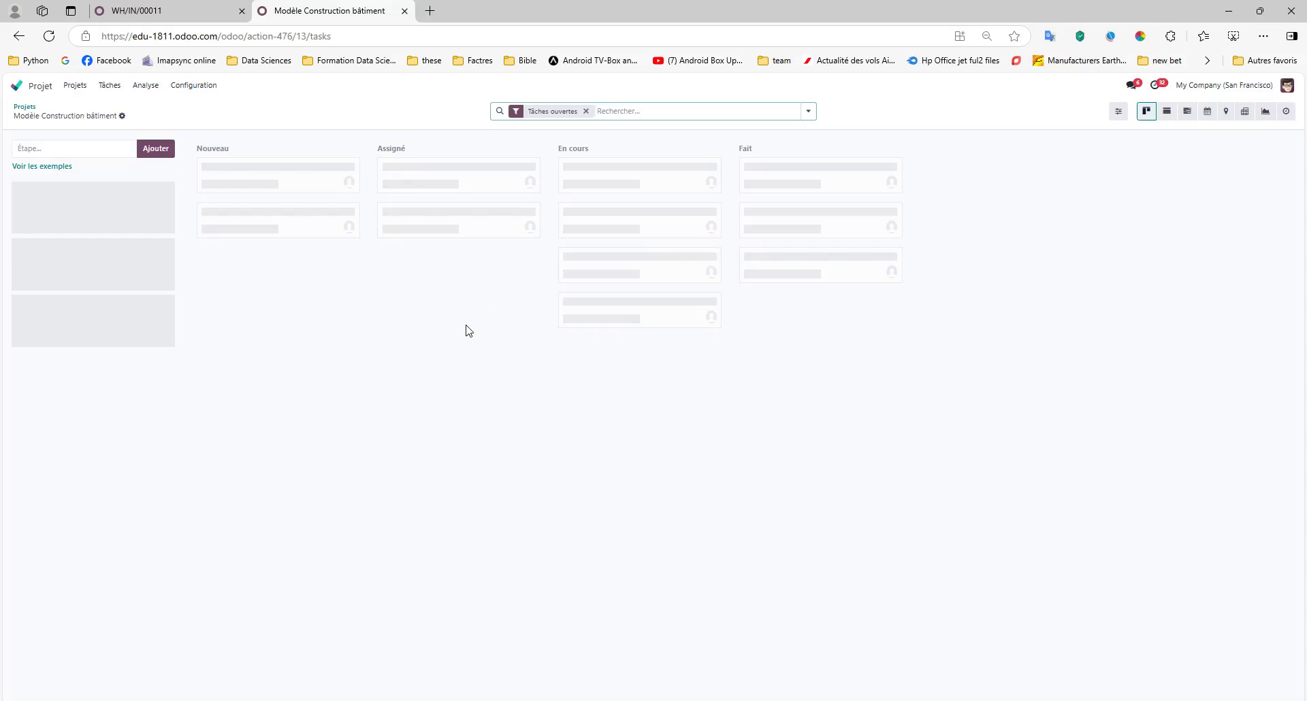
# - Add a first task stage named "Nouveau" to the project, copying the name from the sample column
pyautogui.moveTo(231, 149); pyautogui.dragTo(195, 149)
pyautogui.hotkey('ctrl', 'c')
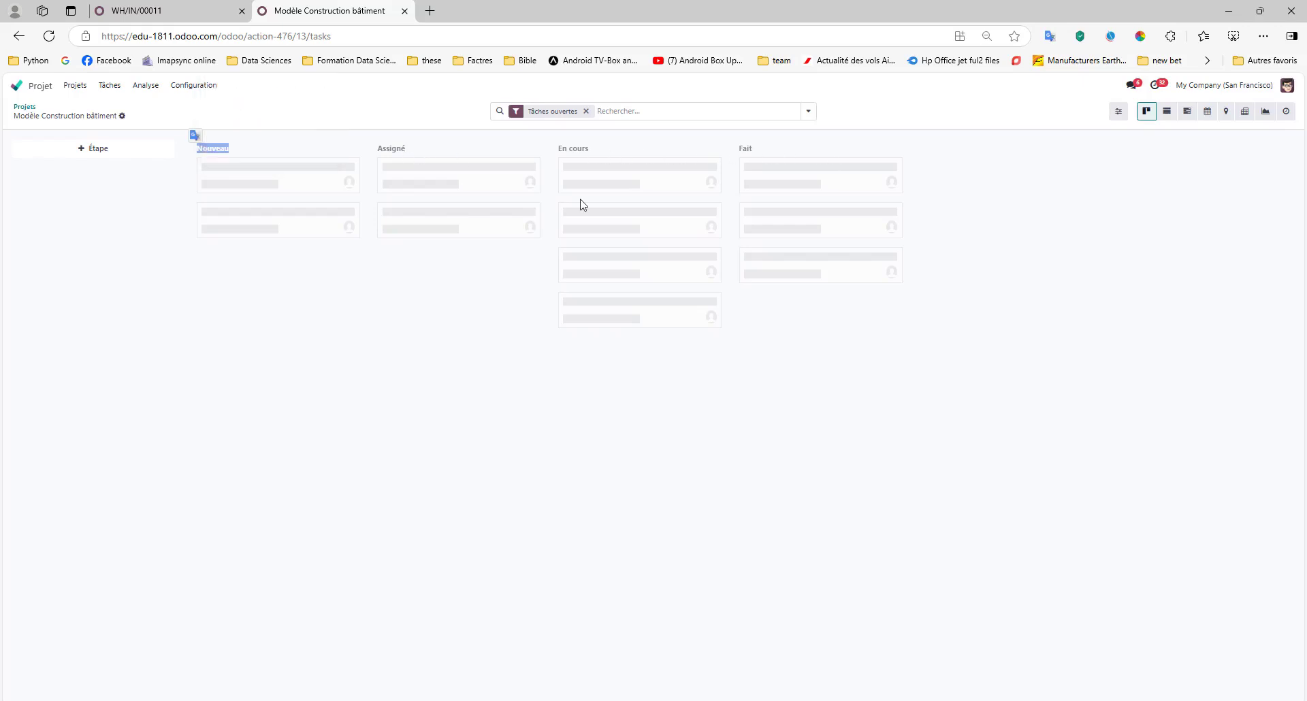
pyautogui.click(102, 152)
pyautogui.hotkey('ctrl', 'v')
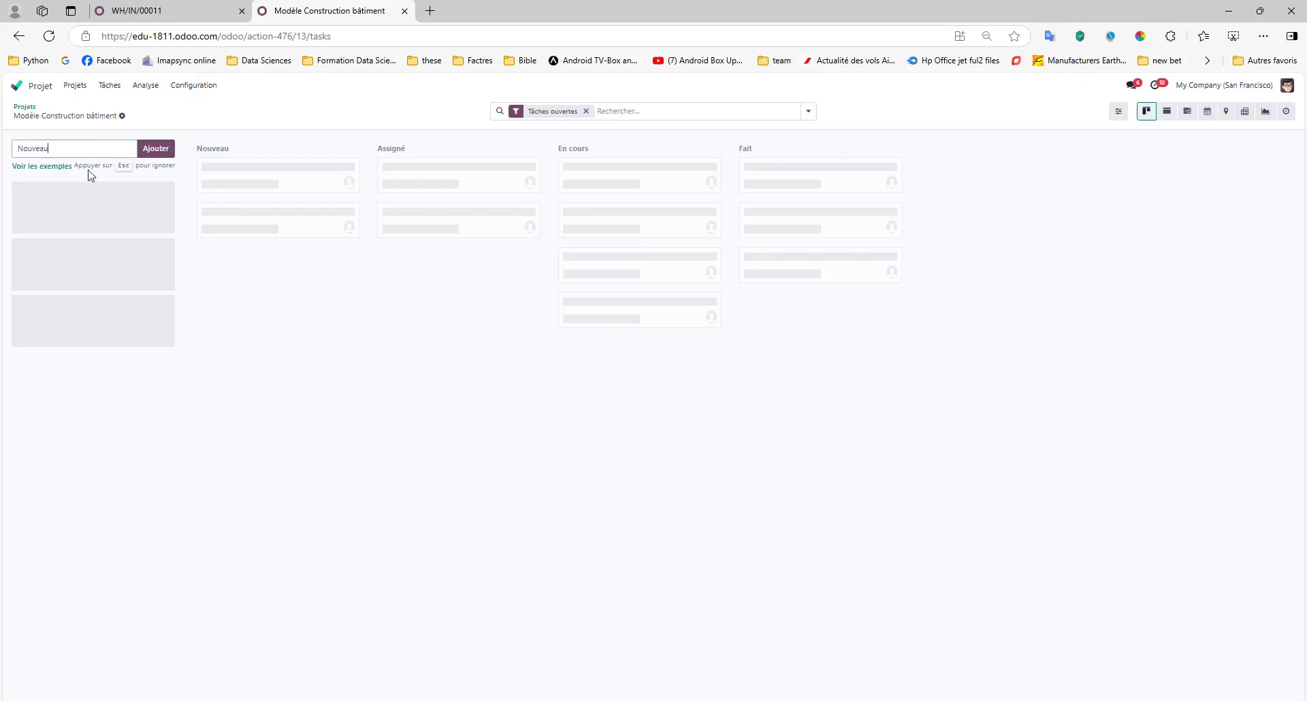
pyautogui.click(154, 150)
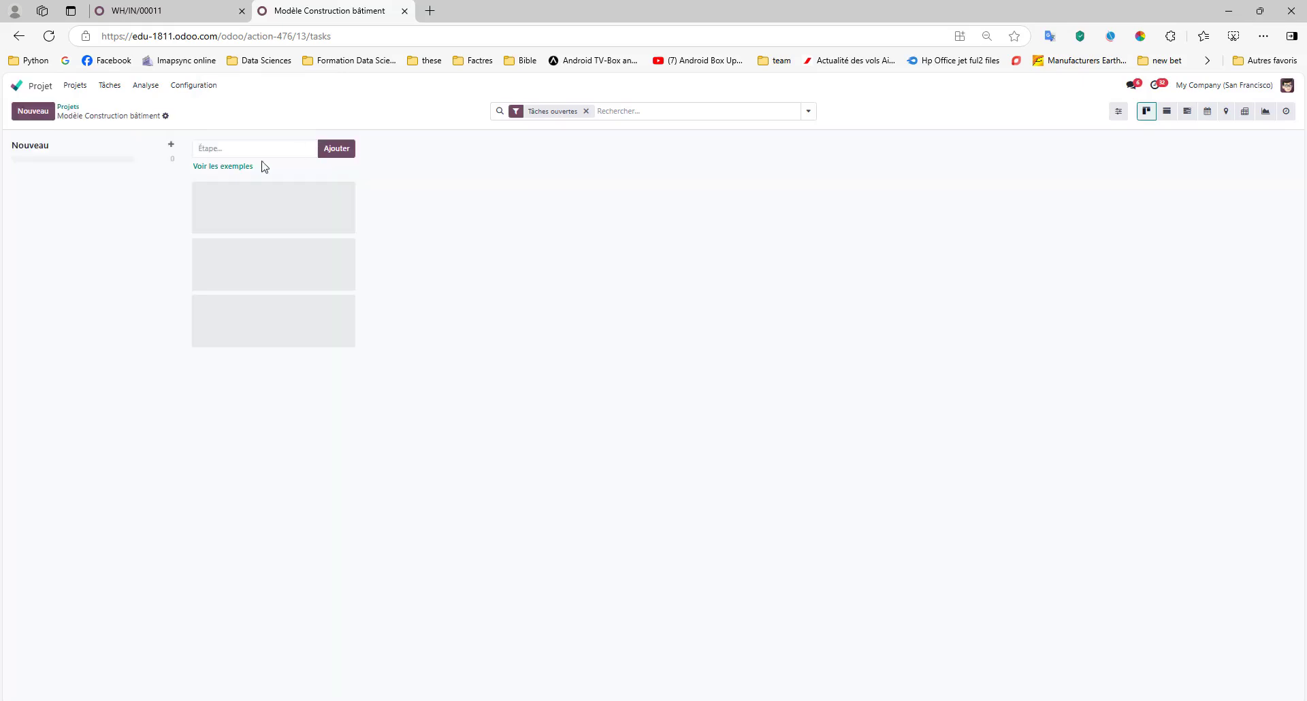
# - Add the task stages "Assigné" and "En cours" after Nouveau
pyautogui.click(226, 147)
pyautogui.write('Assigné')
pyautogui.press('Return')
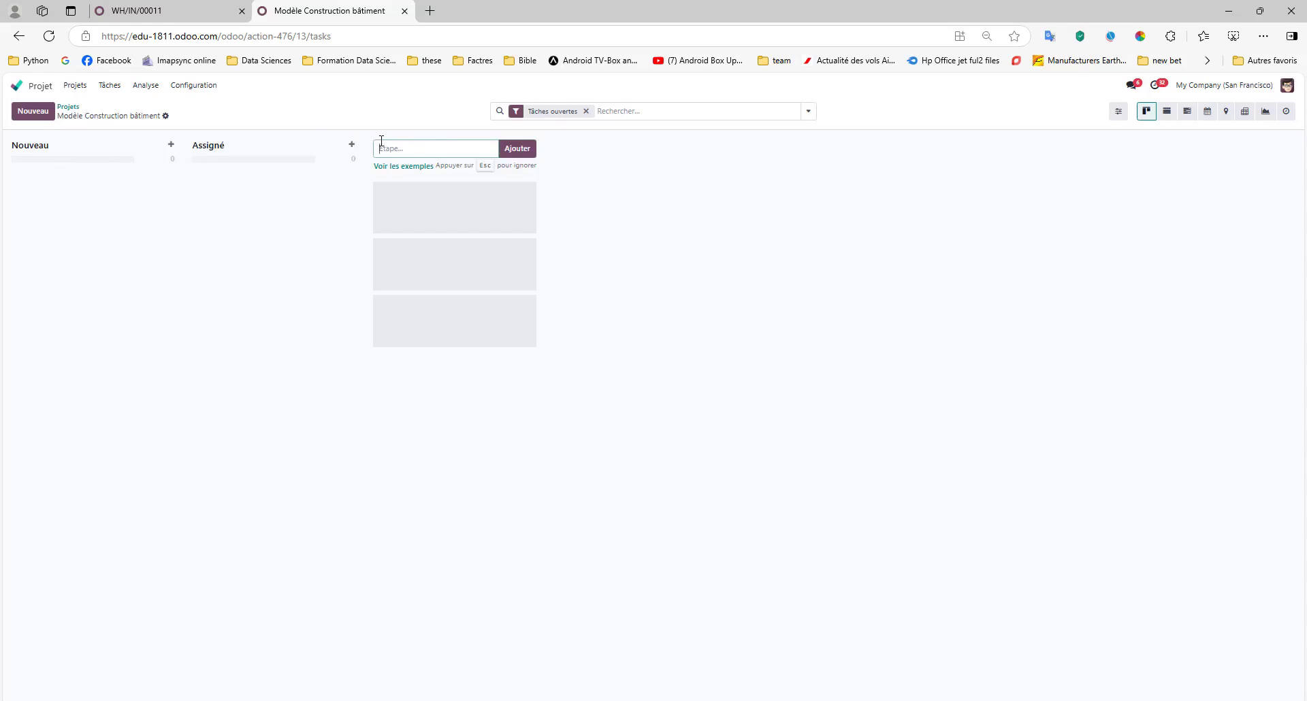
pyautogui.write('En cours')
pyautogui.click(534, 155)
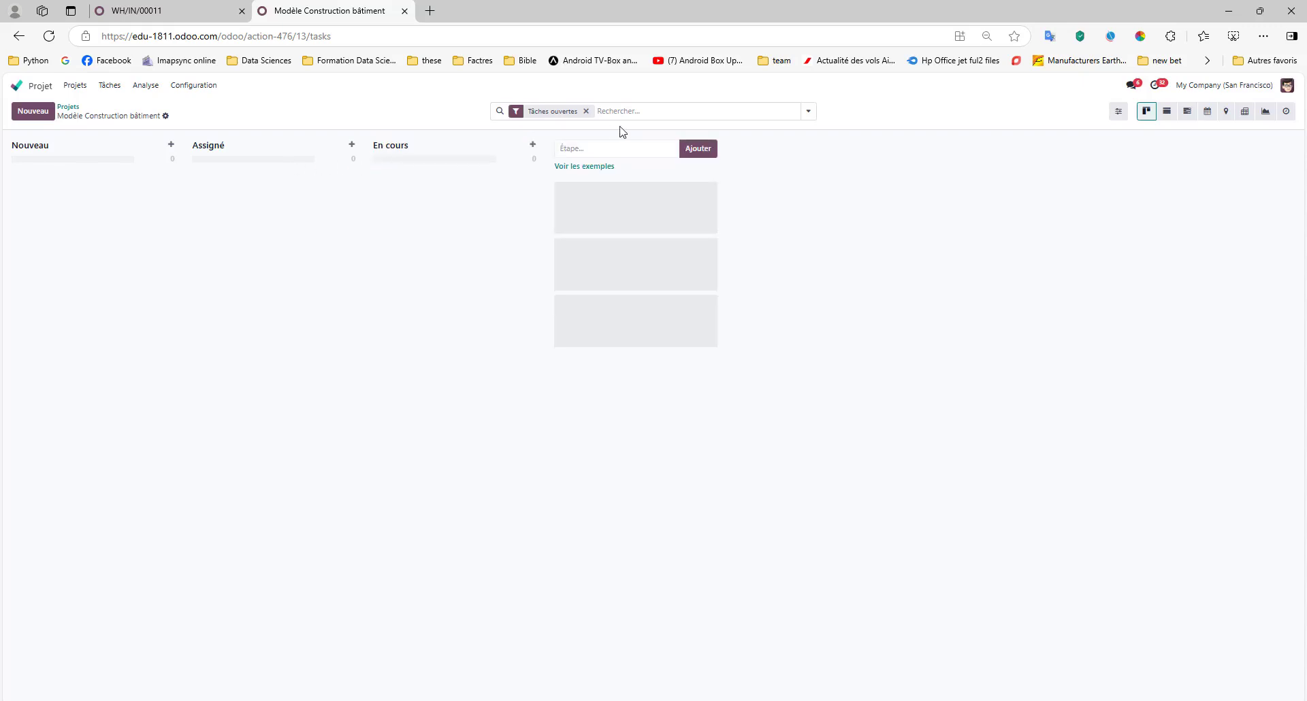
# - Add a final task stage named "Terminés" after En cours
pyautogui.write('Terminé')
pyautogui.write('s')
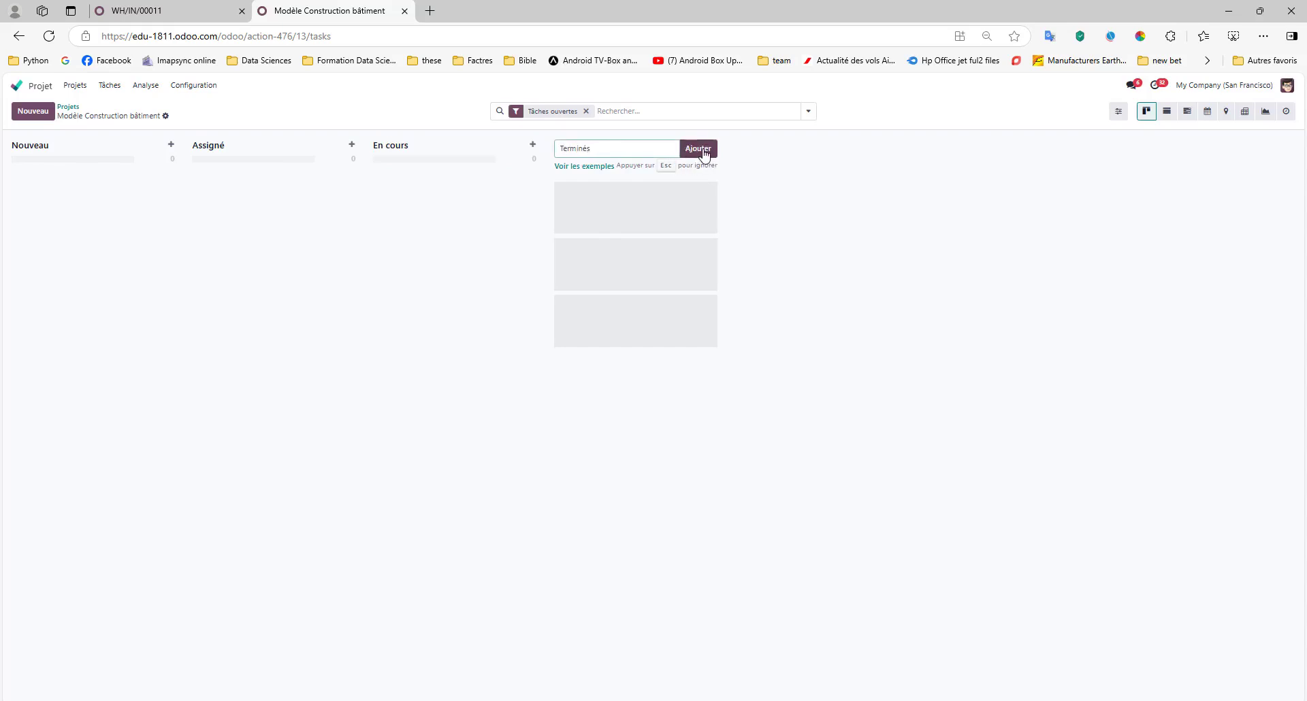
pyautogui.click(705, 154)
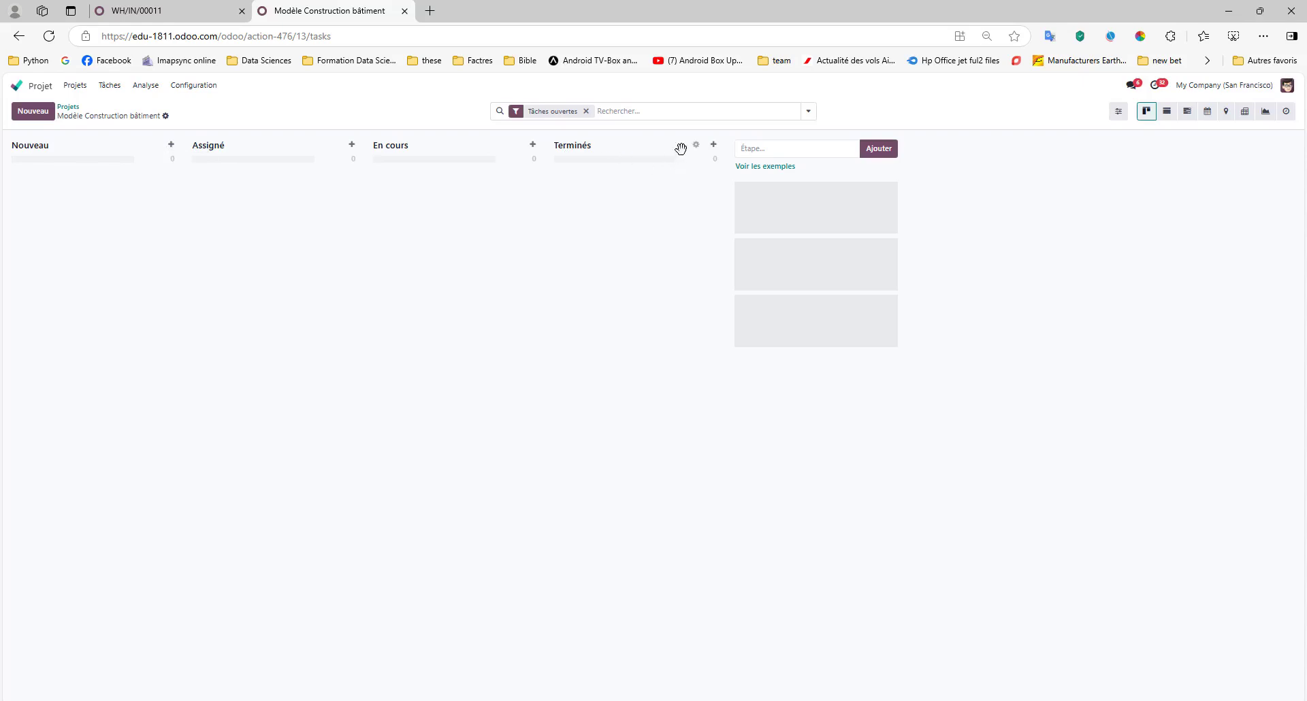
# - Edit the Terminés stage and set its e-mail template to "Projet : Demande d'accusé de réception"
pyautogui.click(696, 145)
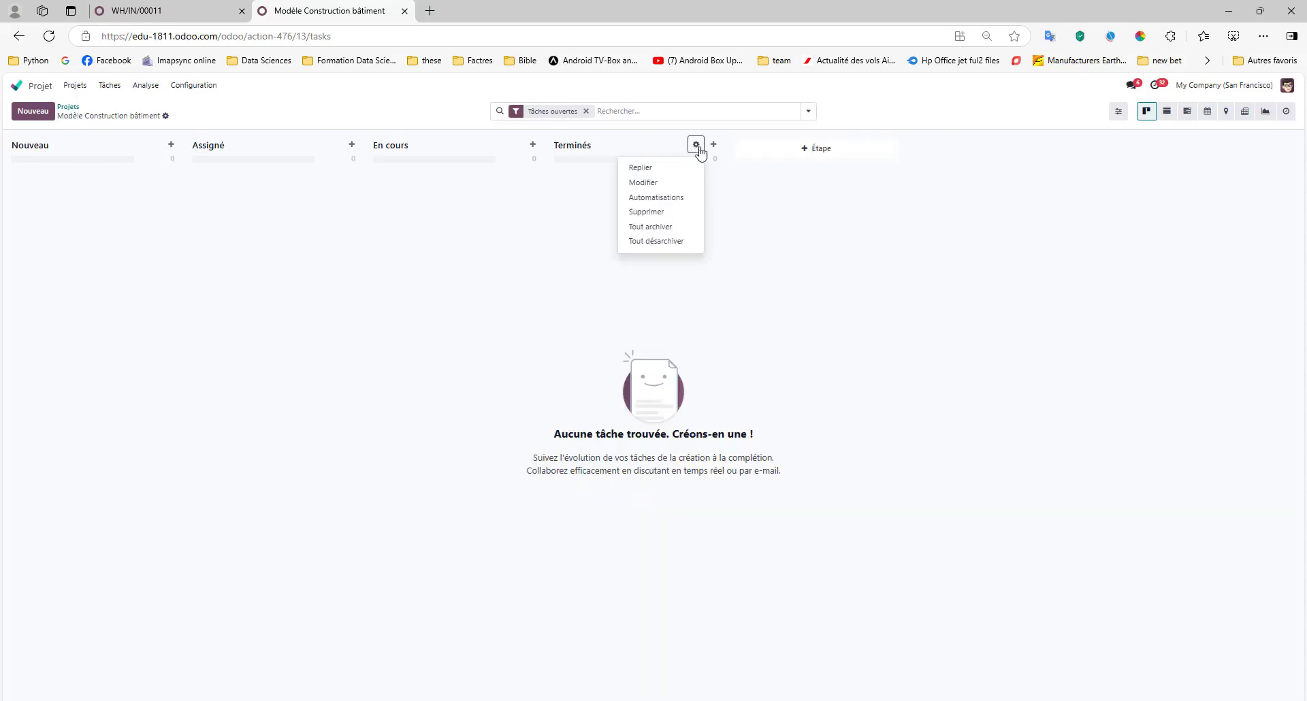
pyautogui.click(645, 182)
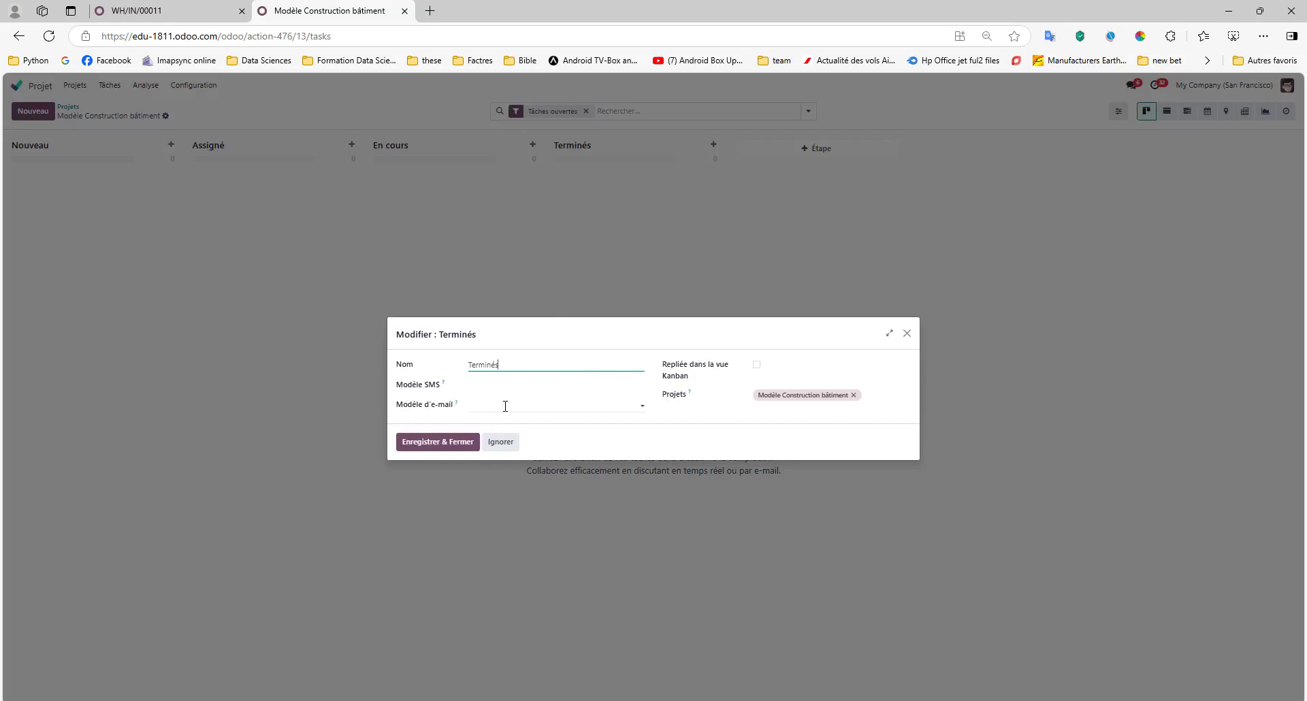
pyautogui.click(504, 407)
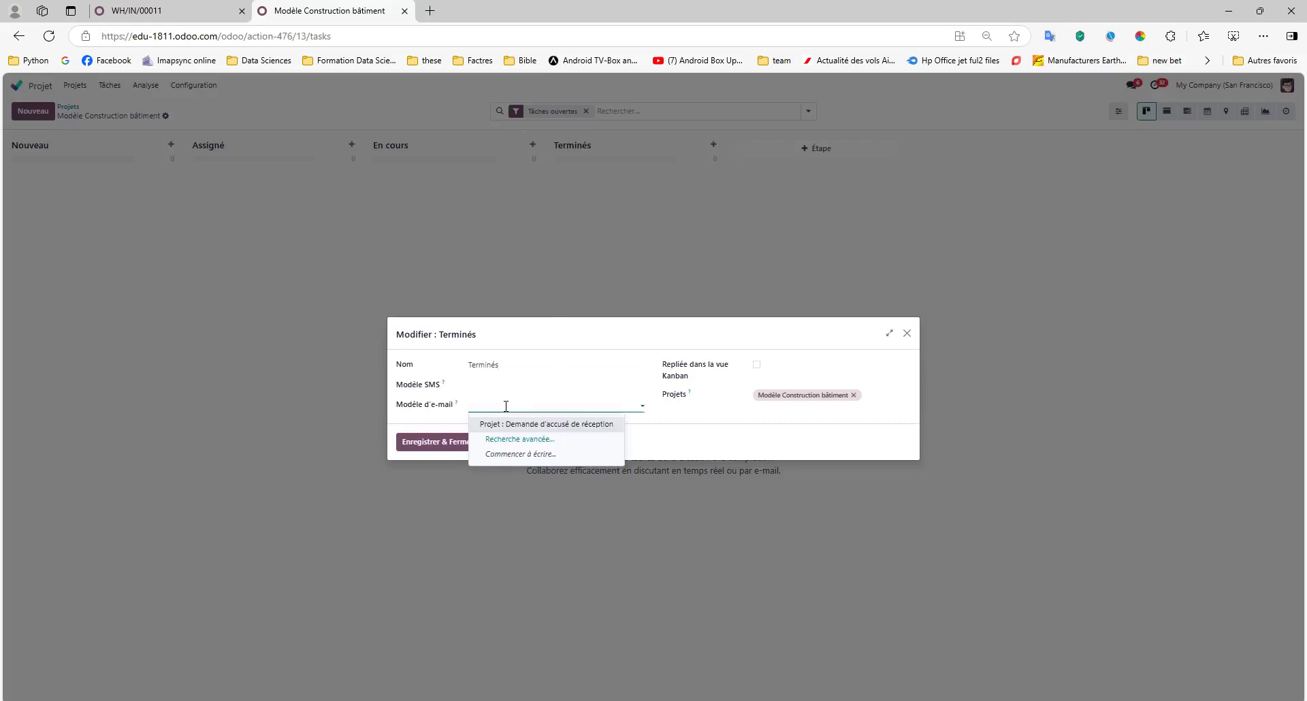
pyautogui.click(526, 406)
pyautogui.click(530, 404)
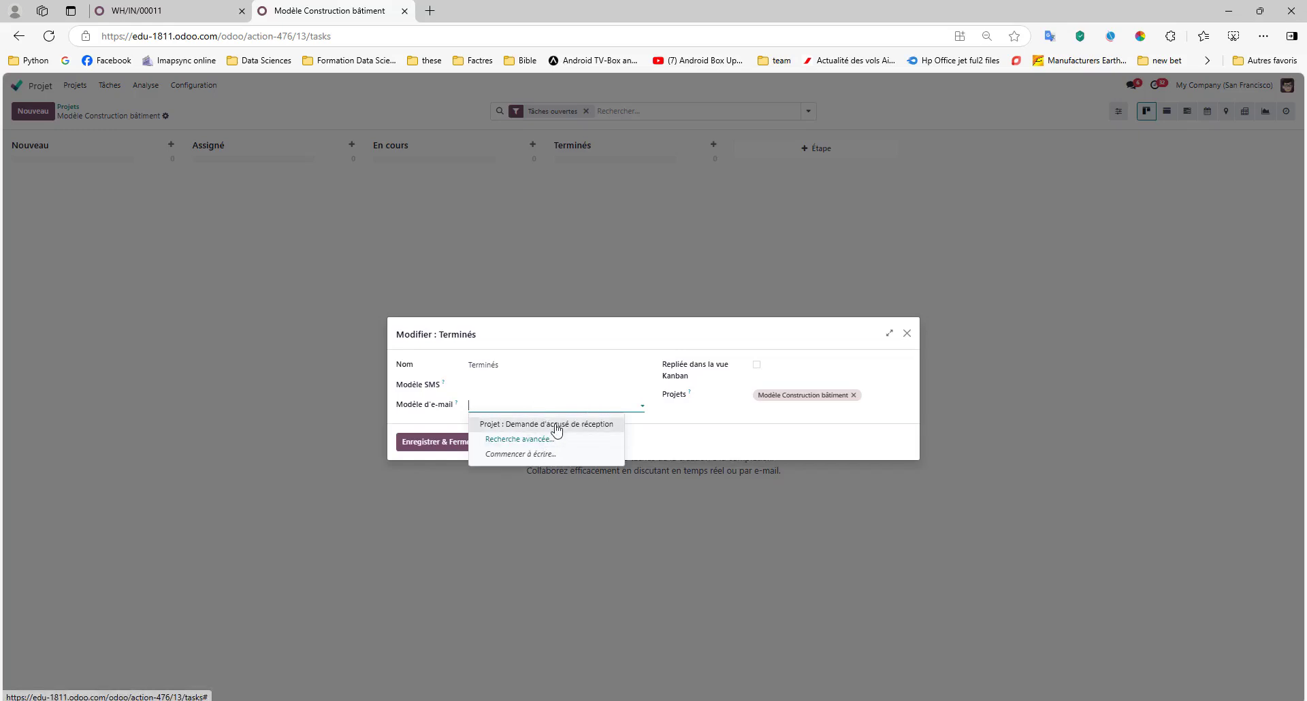
pyautogui.click(554, 425)
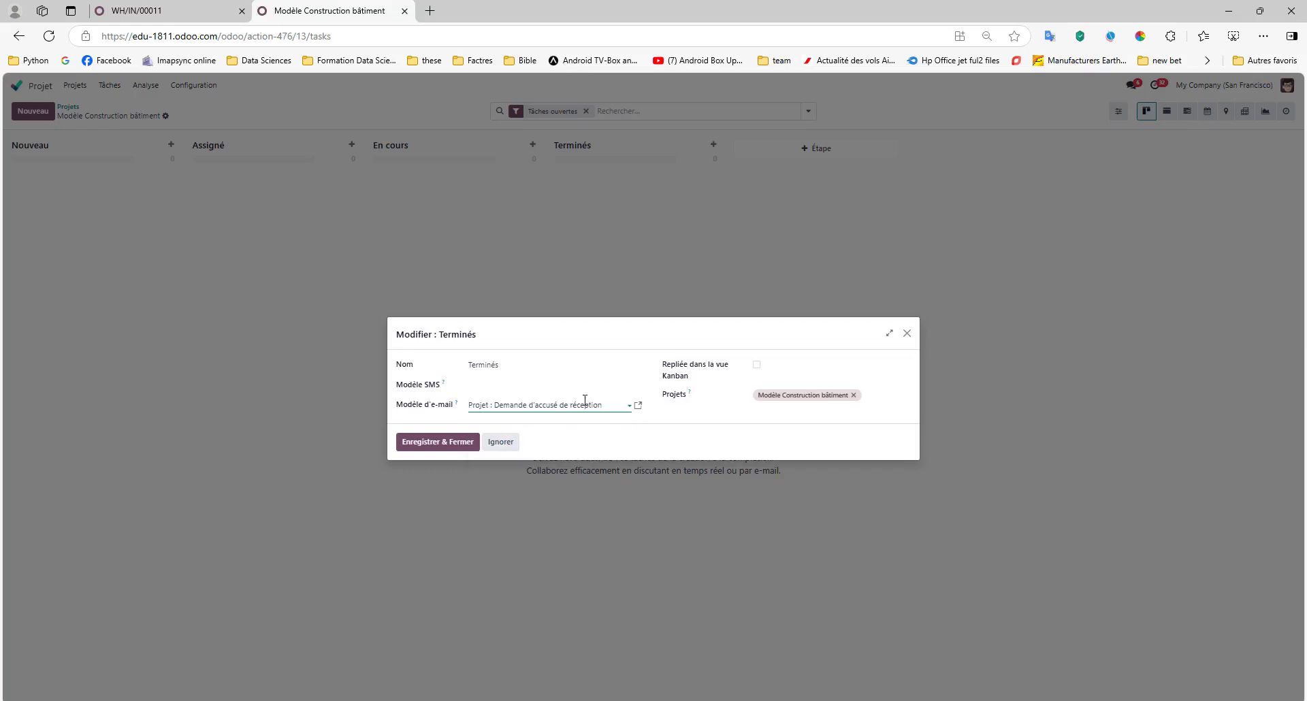
# - Open the selected e-mail template to examine its subject and message content, and return to the stage form
pyautogui.moveTo(608, 404); pyautogui.dragTo(480, 415)
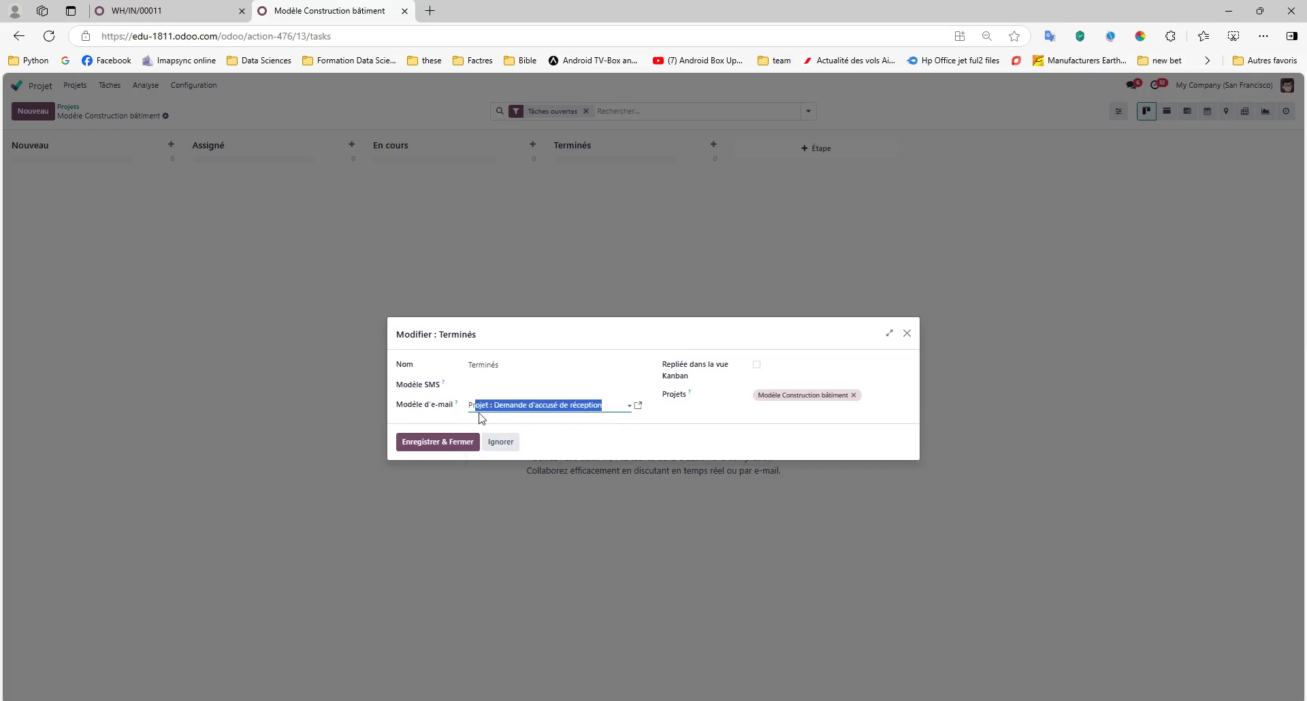
pyautogui.click(637, 405)
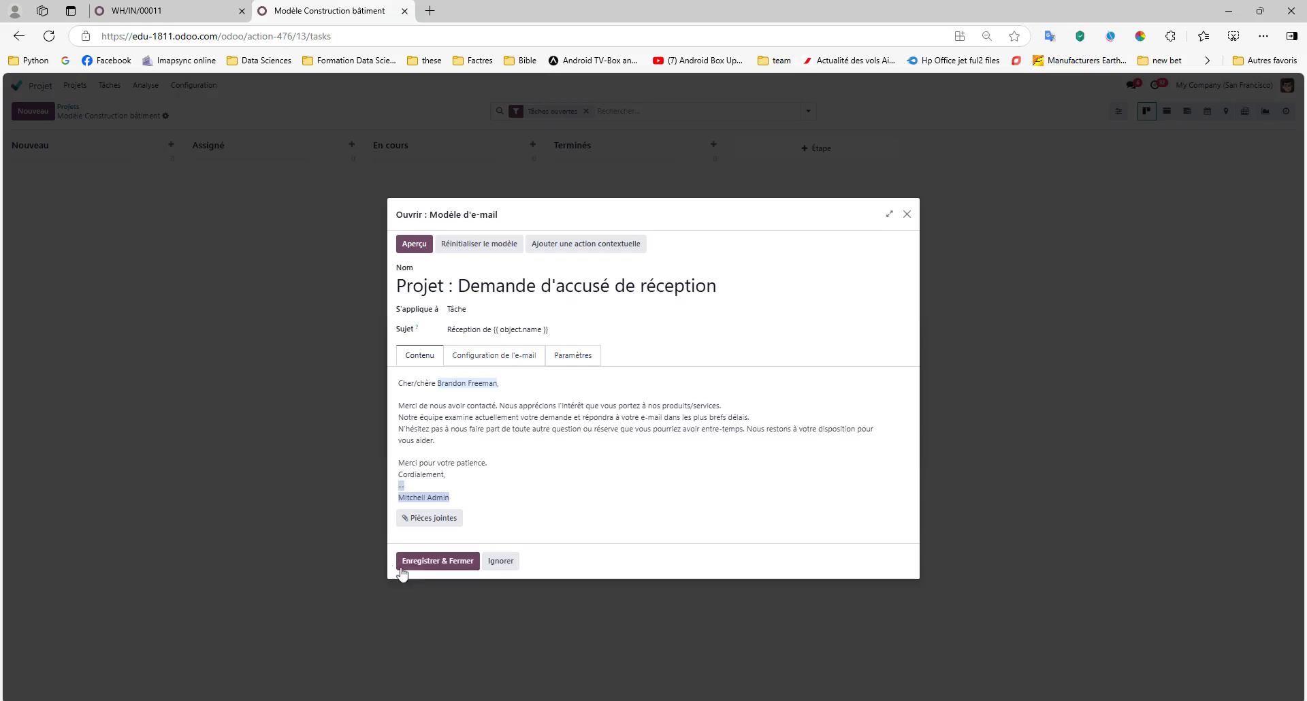
pyautogui.click(510, 551)
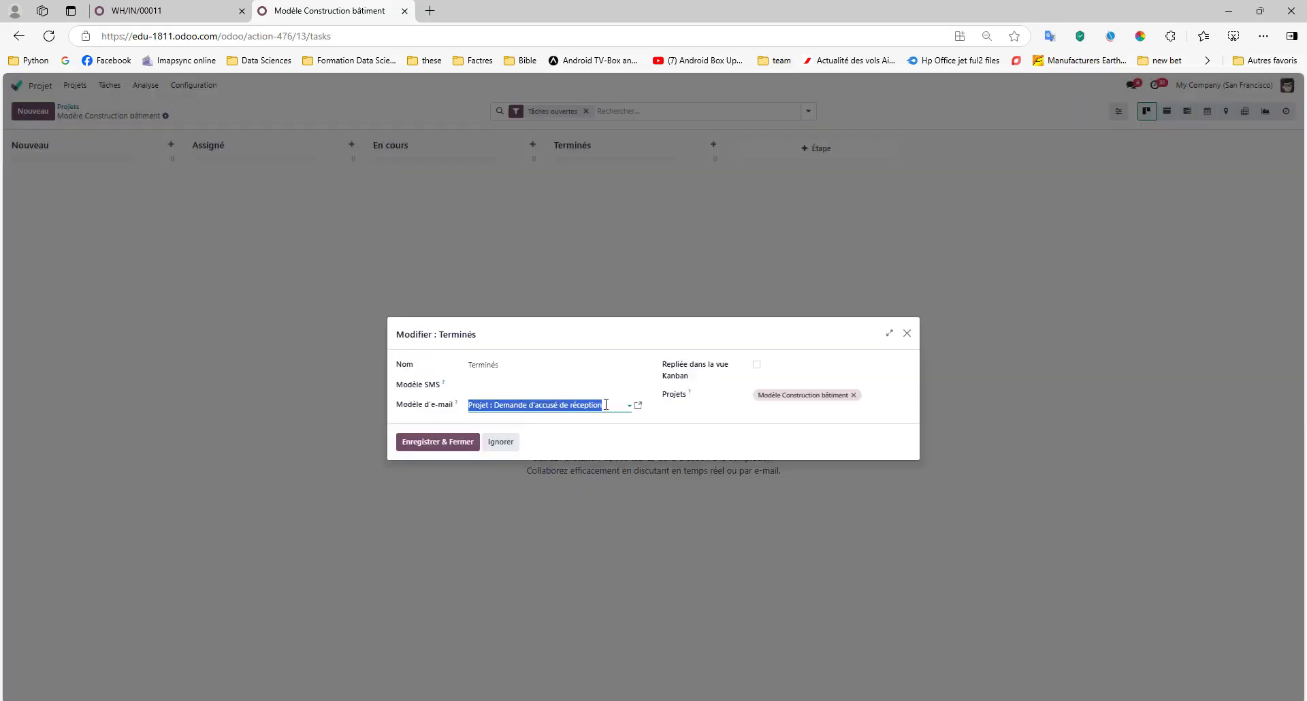
# - Clear the Terminés stage's e-mail template and reselect "Projet : Demande d'accusé de réception" through the advanced search
pyautogui.press('BackSpace')
pyautogui.click(524, 442)
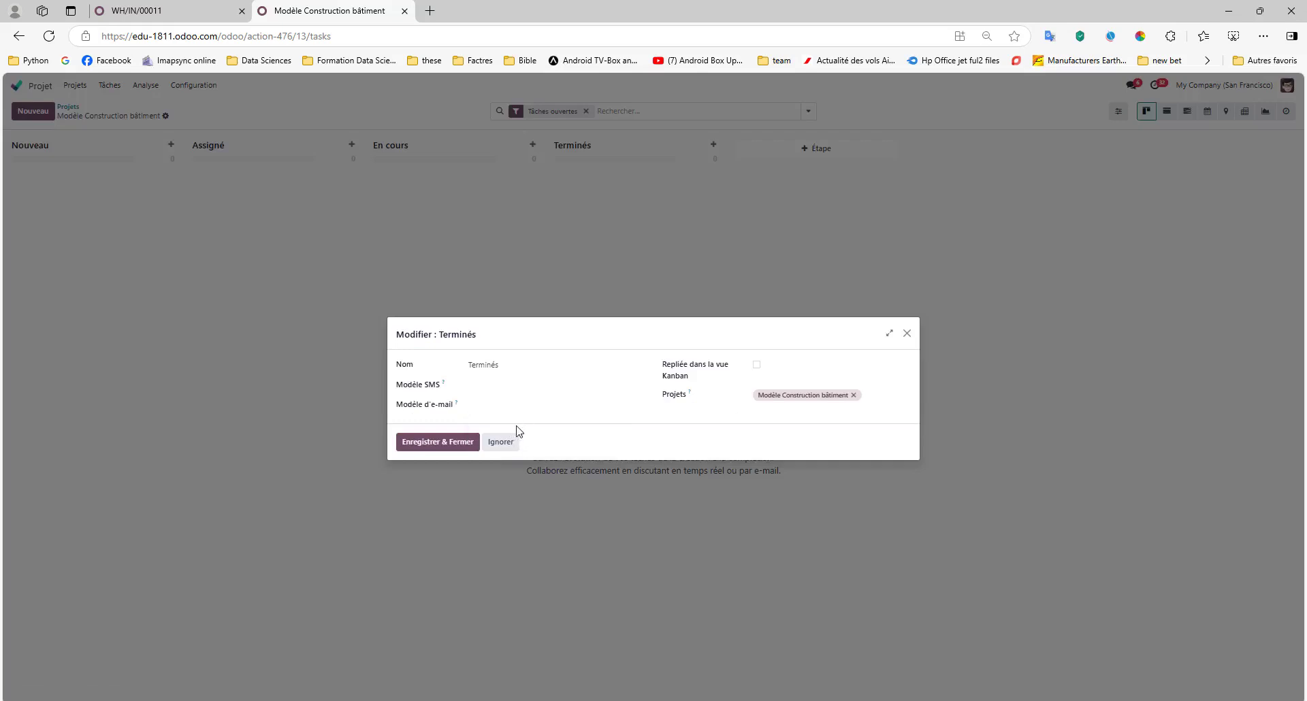
pyautogui.click(519, 407)
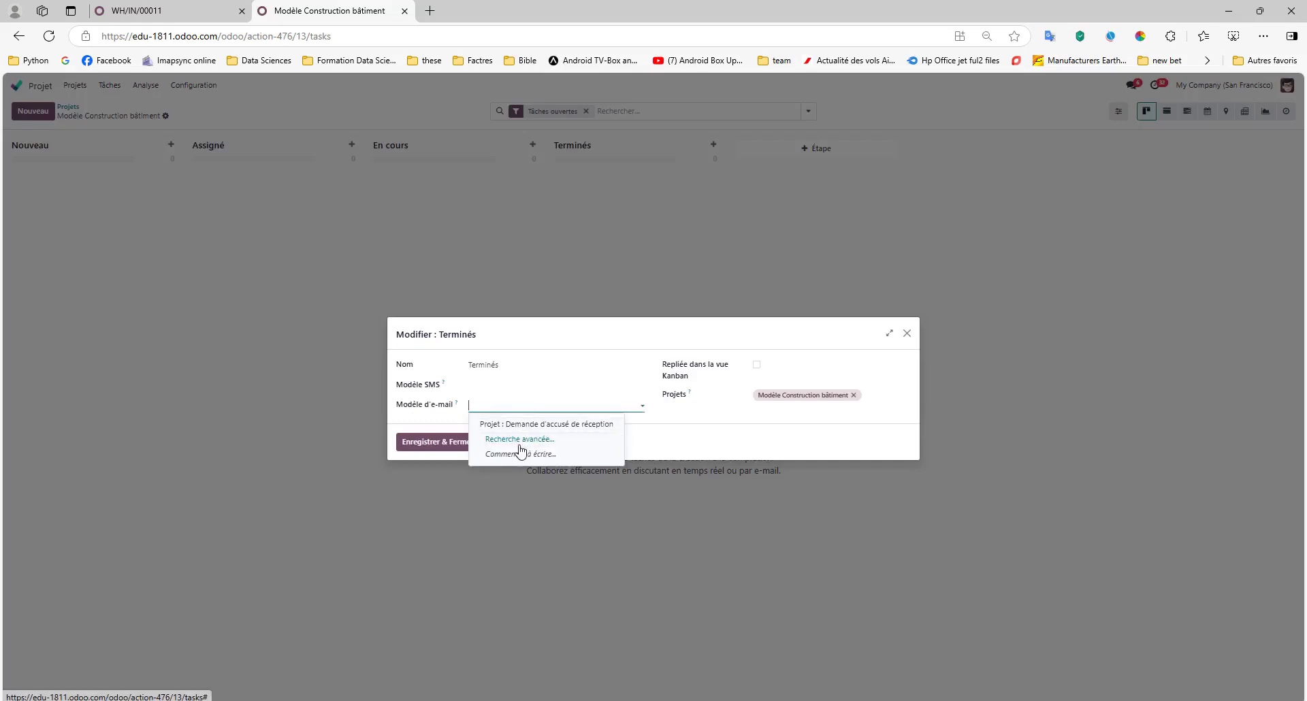
pyautogui.click(520, 440)
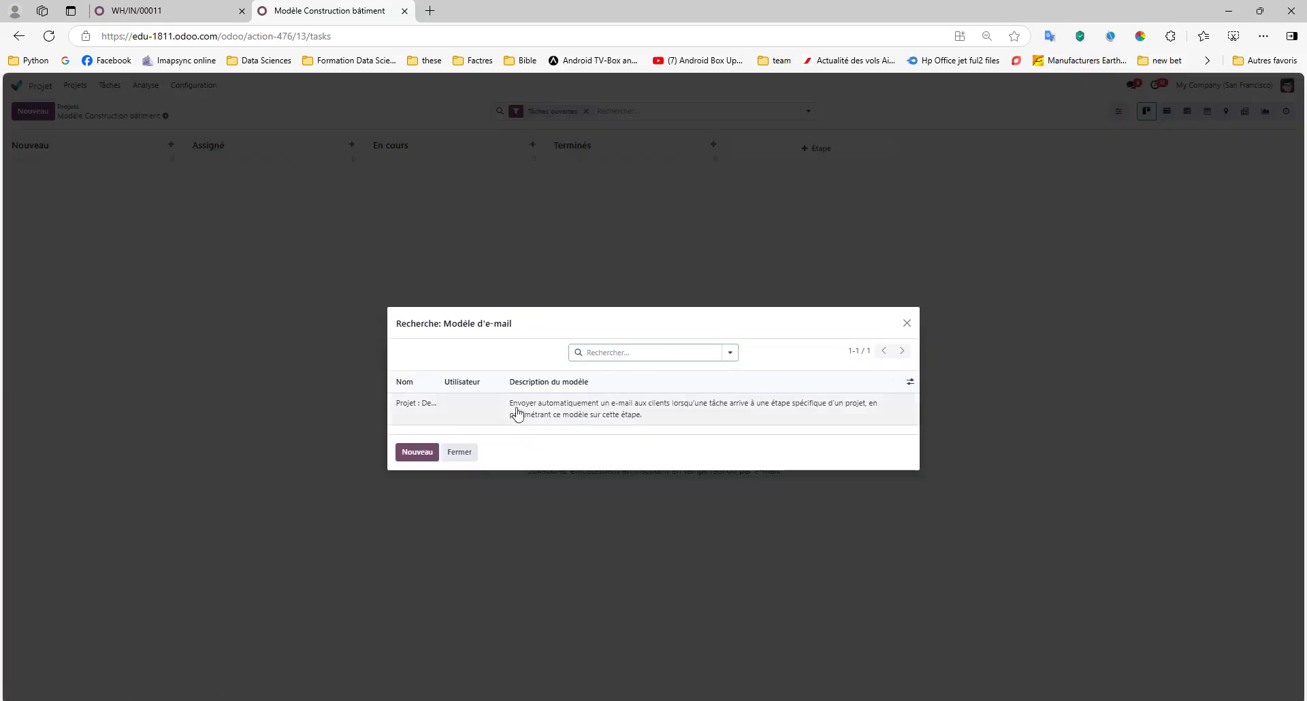
pyautogui.click(584, 413)
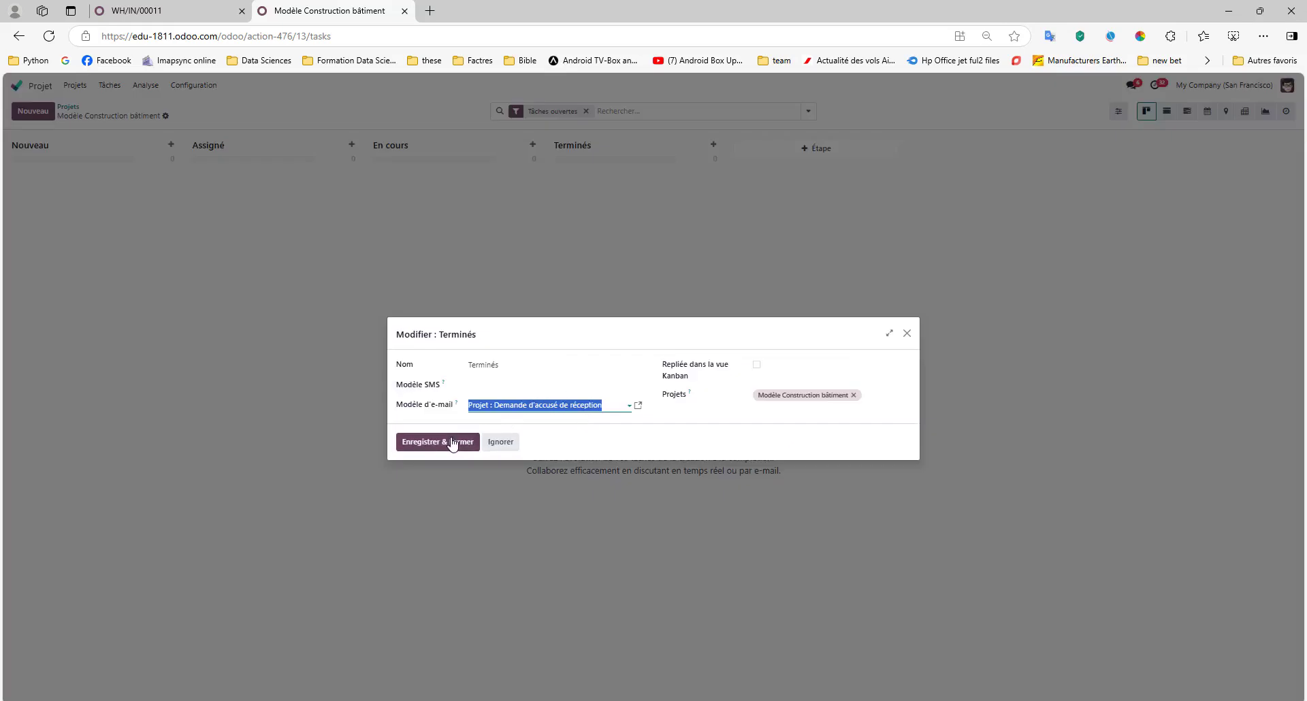
# - Rename the stage's e-mail template to "Projet : Tâche terminée" and save both the template and the Terminés stage
pyautogui.click(637, 405)
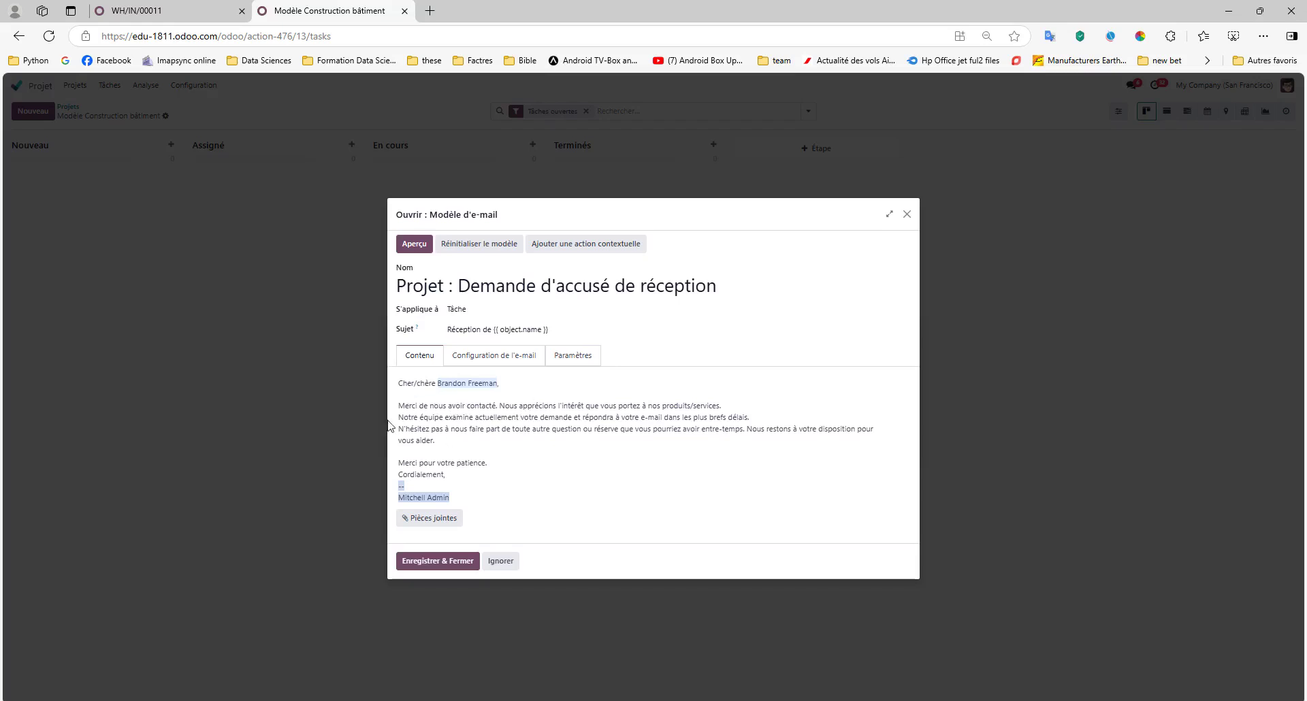
pyautogui.moveTo(439, 440); pyautogui.dragTo(399, 411)
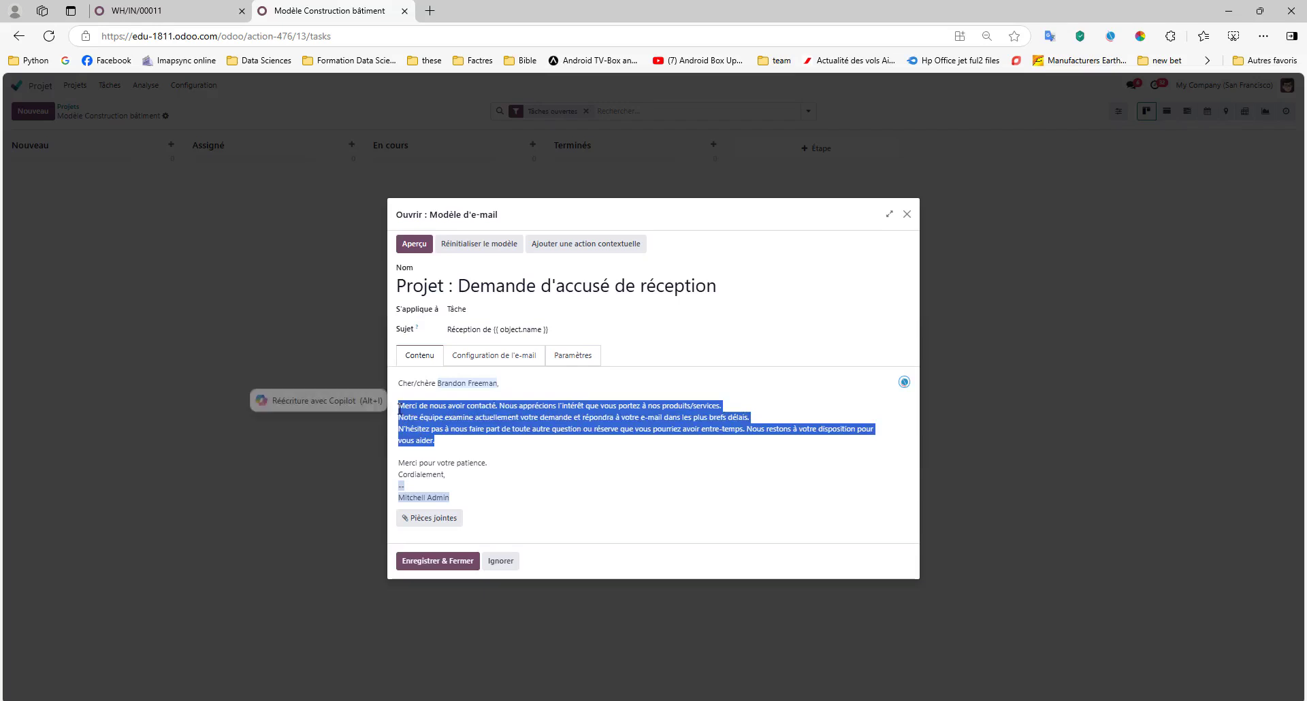
pyautogui.click(462, 284)
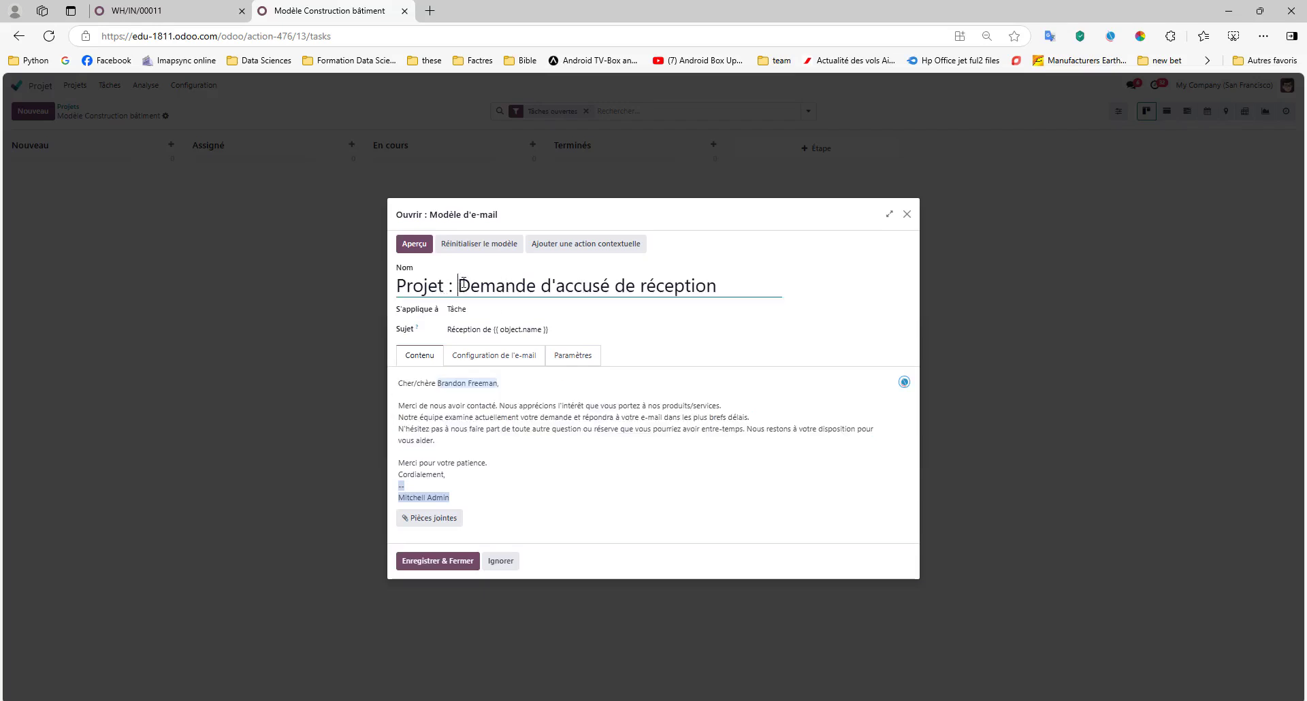
pyautogui.moveTo(463, 284); pyautogui.dragTo(714, 285)
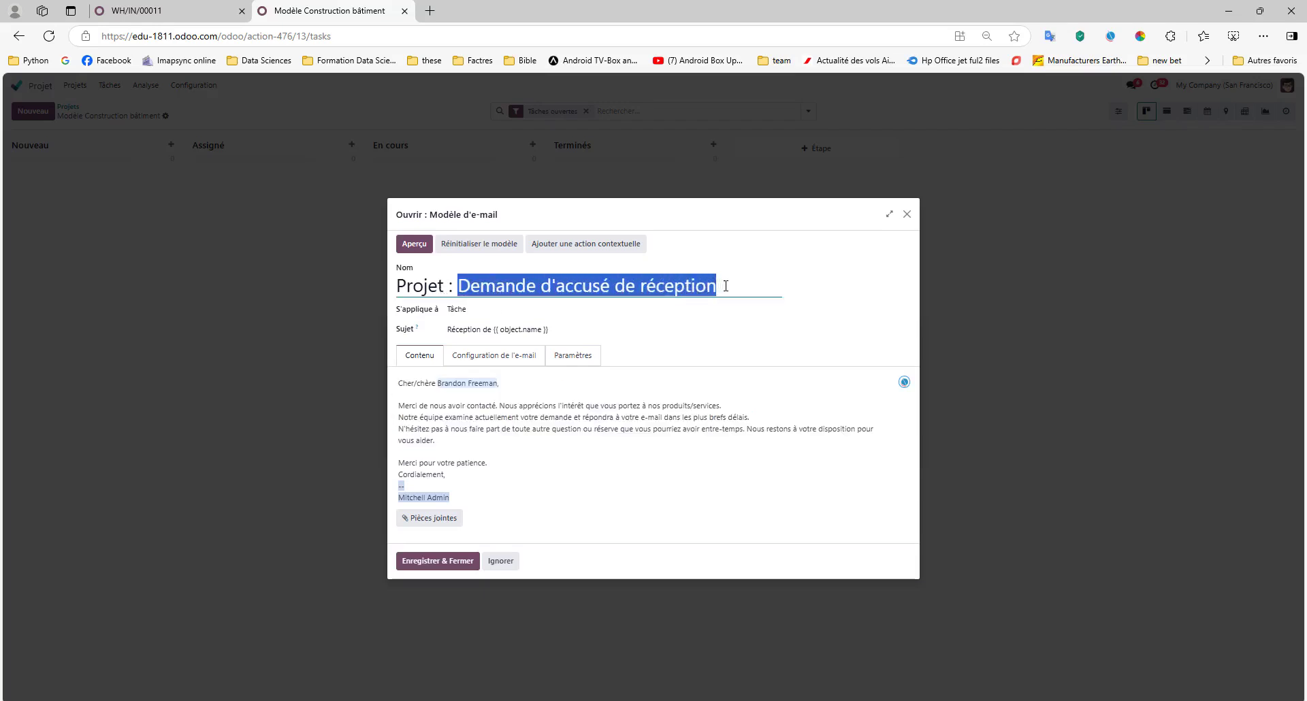
pyautogui.click(735, 287)
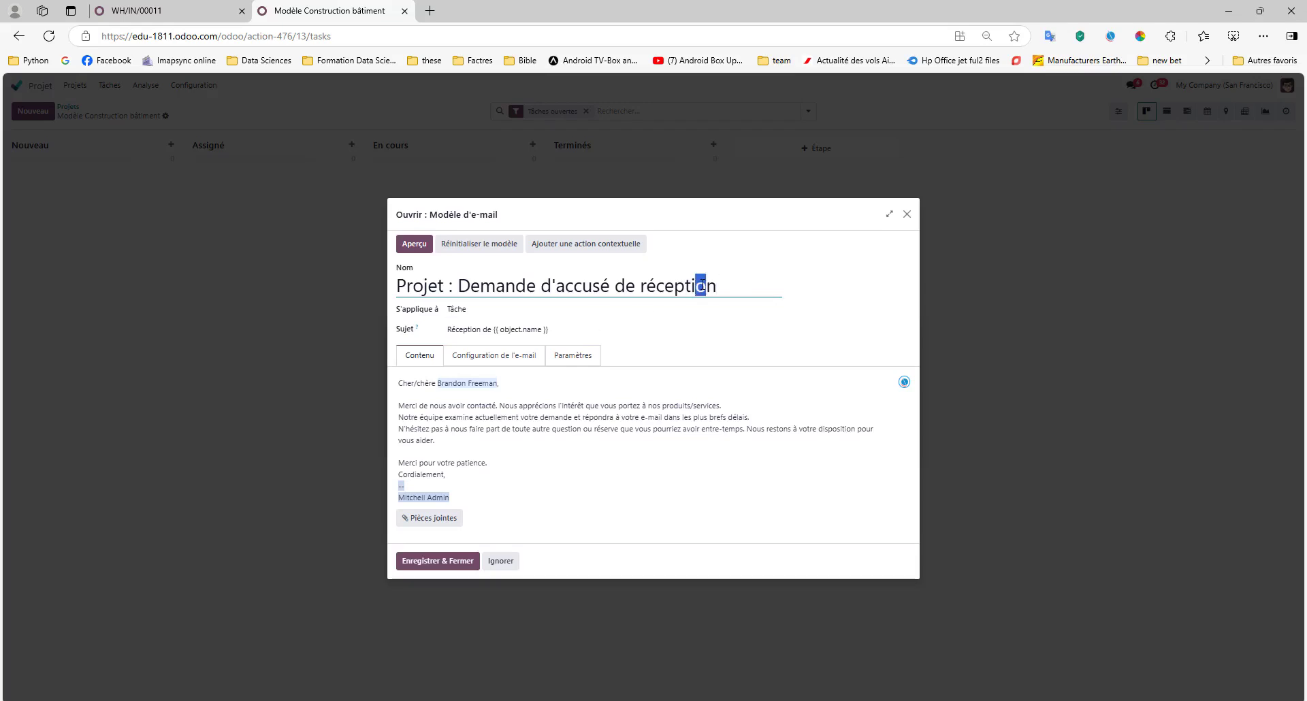
pyautogui.moveTo(752, 286); pyautogui.dragTo(455, 297)
pyautogui.click(452, 294)
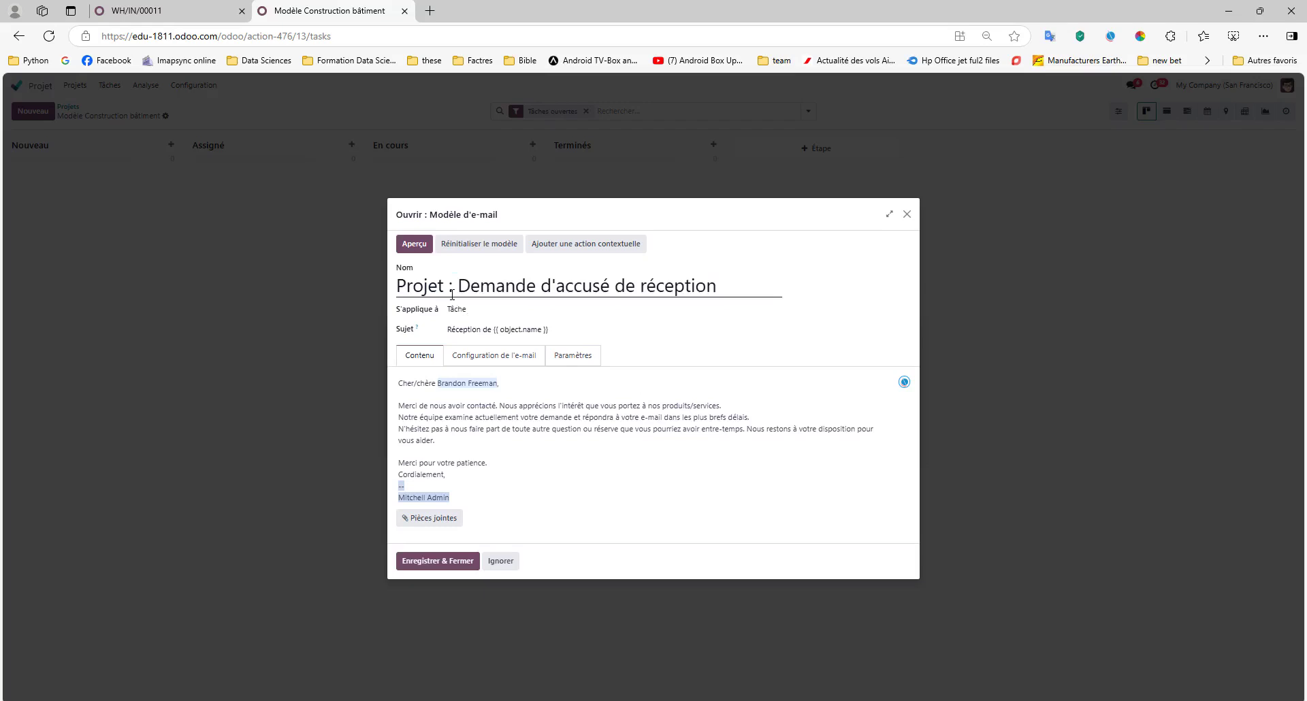
pyautogui.moveTo(458, 286); pyautogui.dragTo(805, 279)
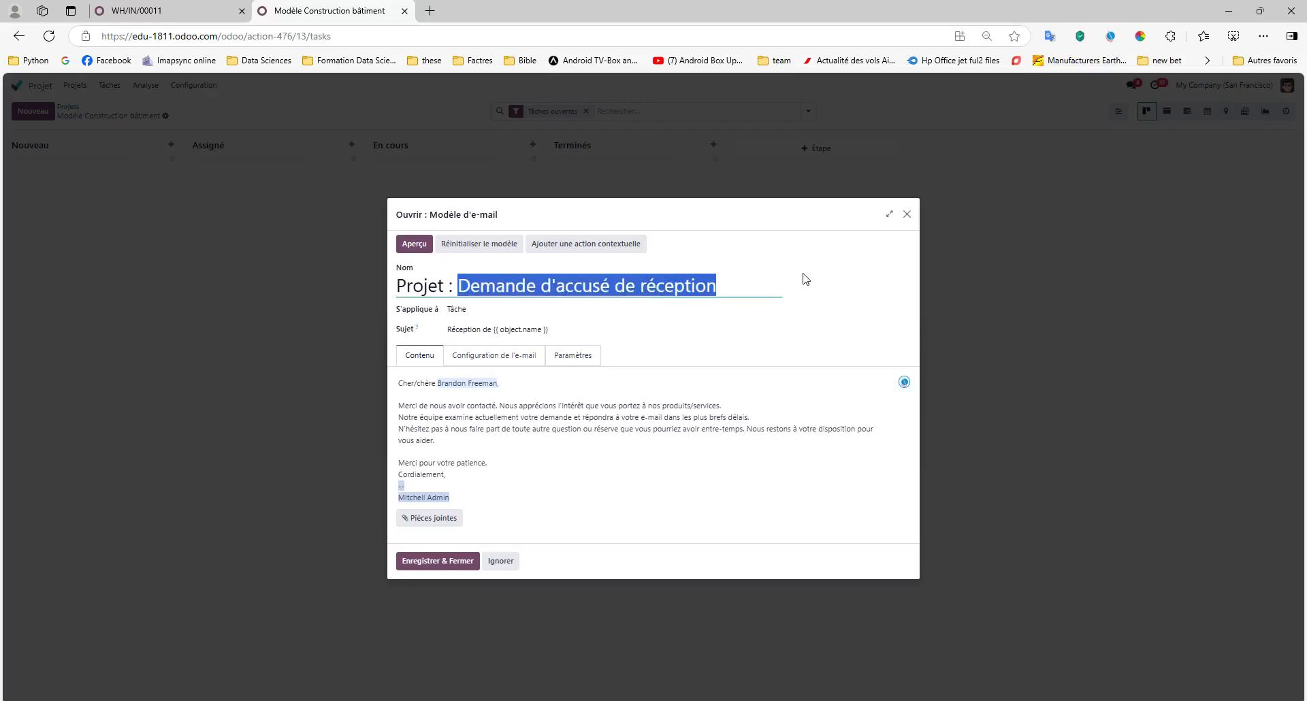
pyautogui.write('Tâche terminée')
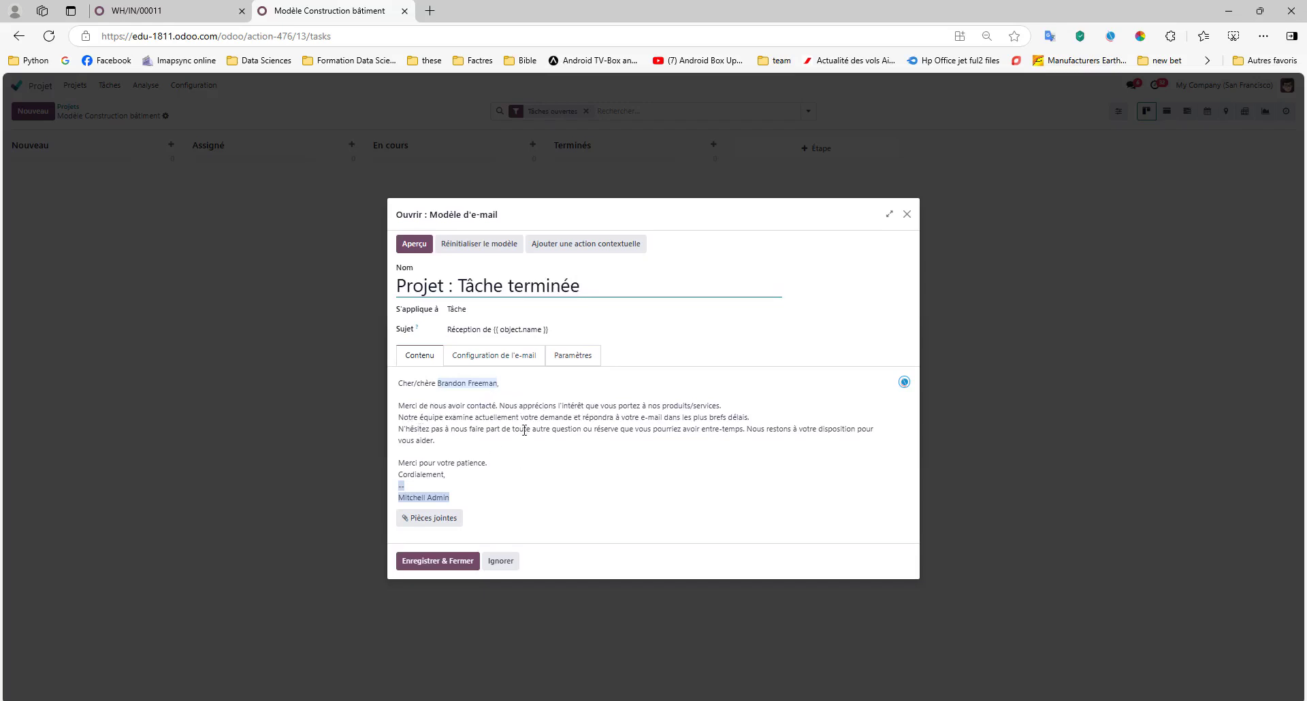
pyautogui.click(460, 564)
pyautogui.click(452, 449)
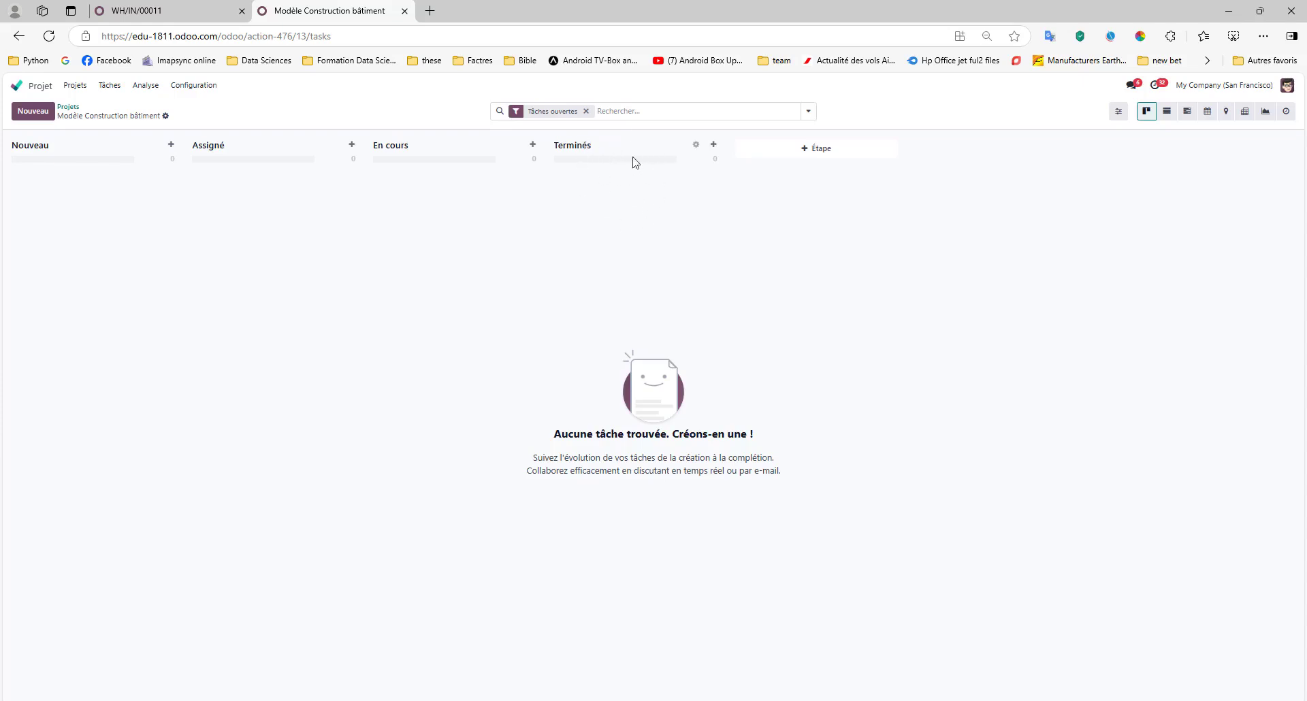
# - Reopen the Terminés stage settings to check the assigned e-mail template, and close them again with saving
pyautogui.click(694, 144)
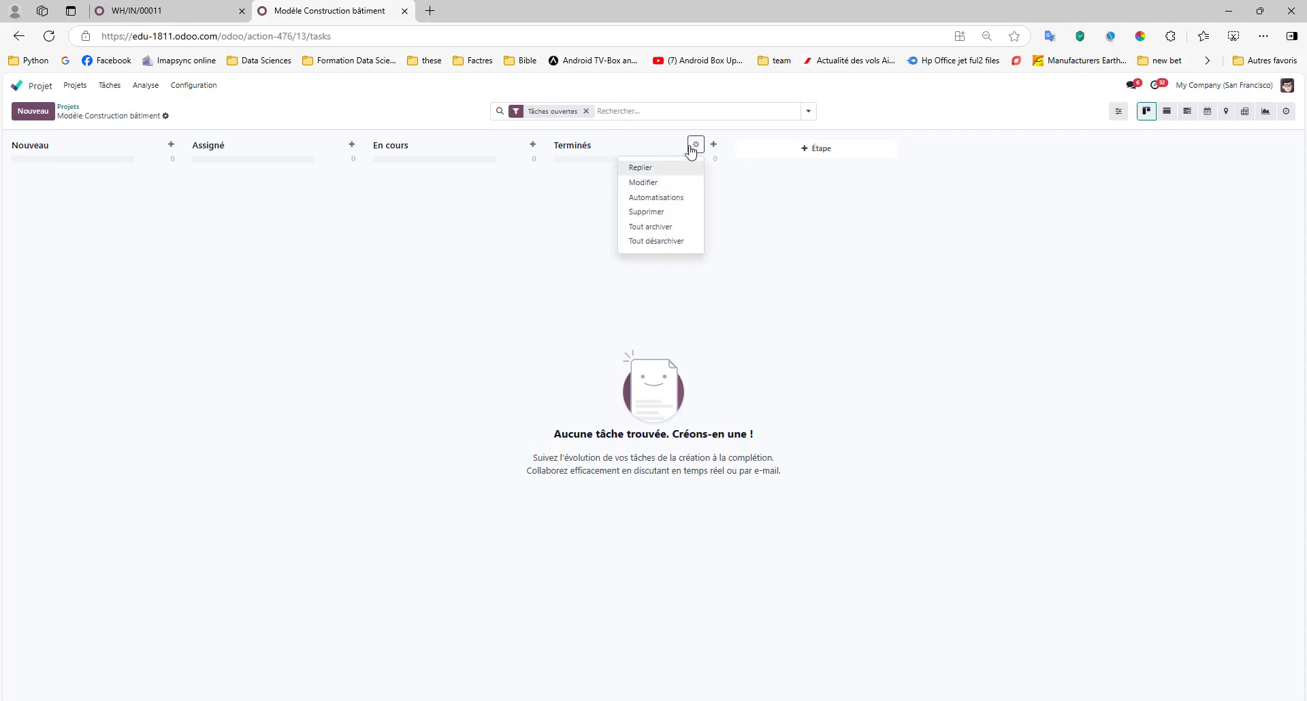
pyautogui.click(657, 184)
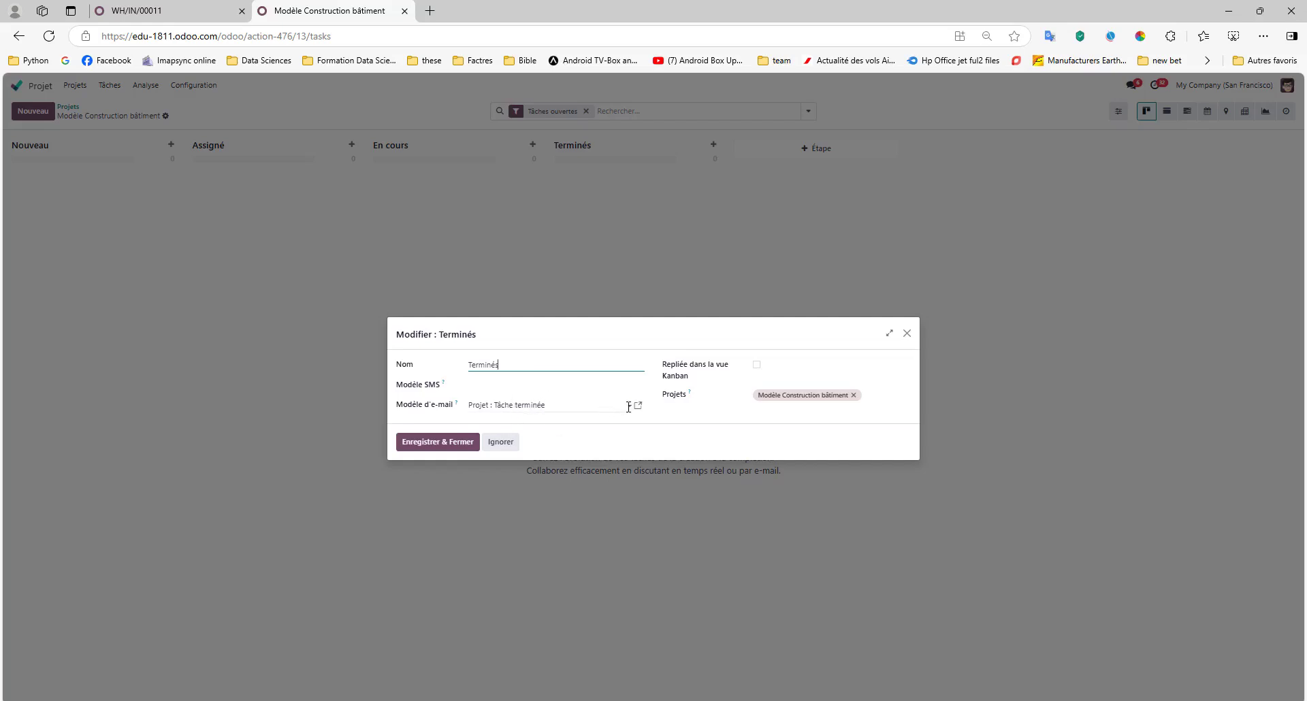
pyautogui.click(455, 444)
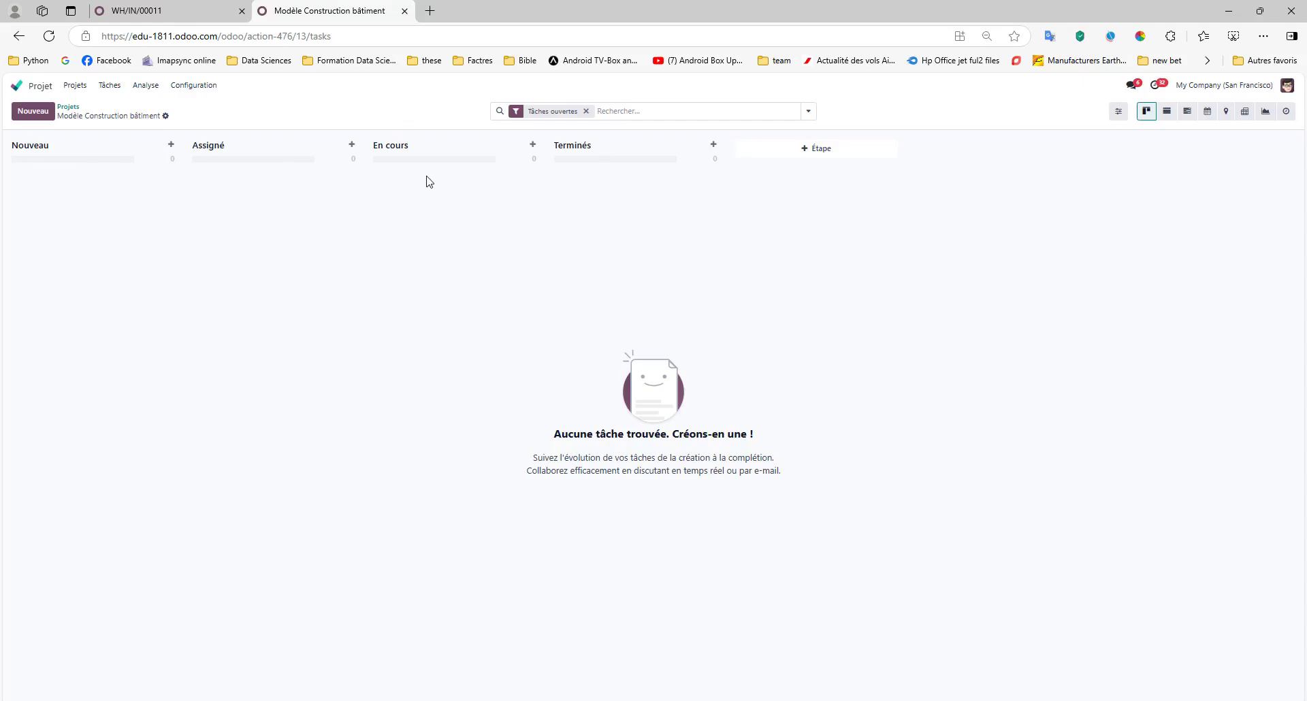
# - Leave the project, search the Ventes product list for "Exca" and open the Excavation product
pyautogui.click(68, 108)
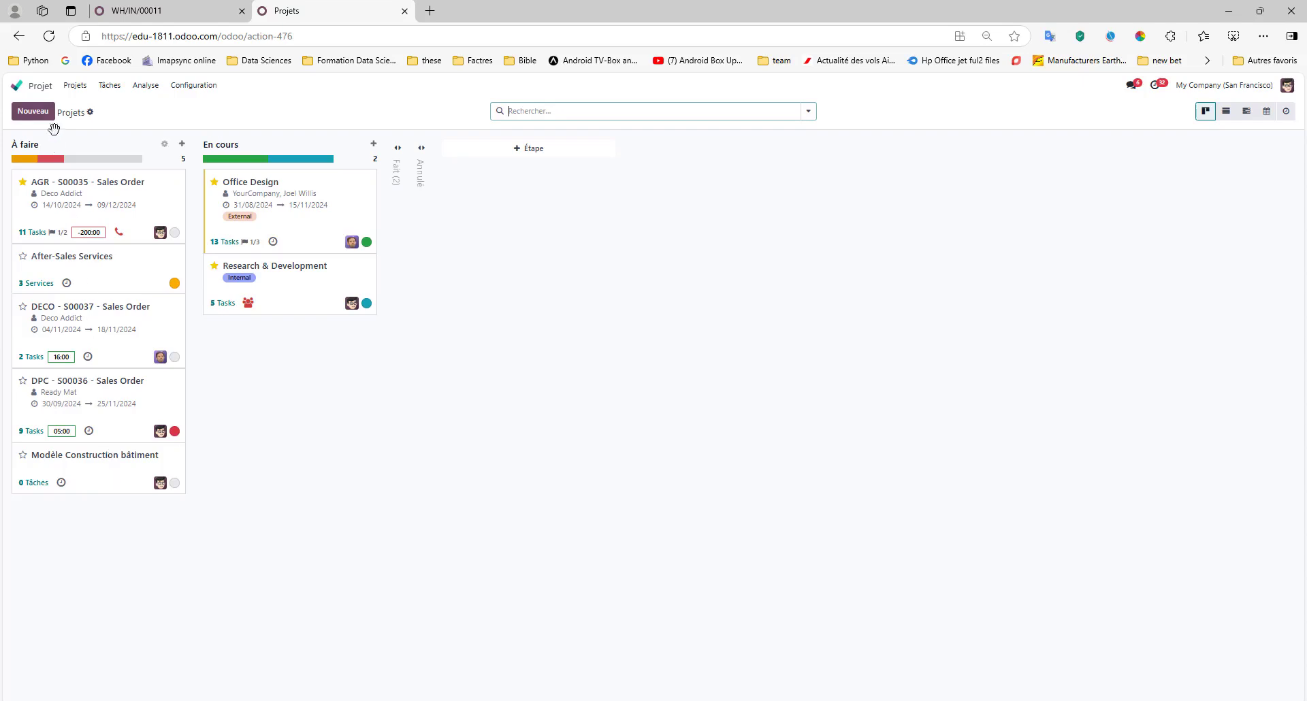
pyautogui.click(50, 94)
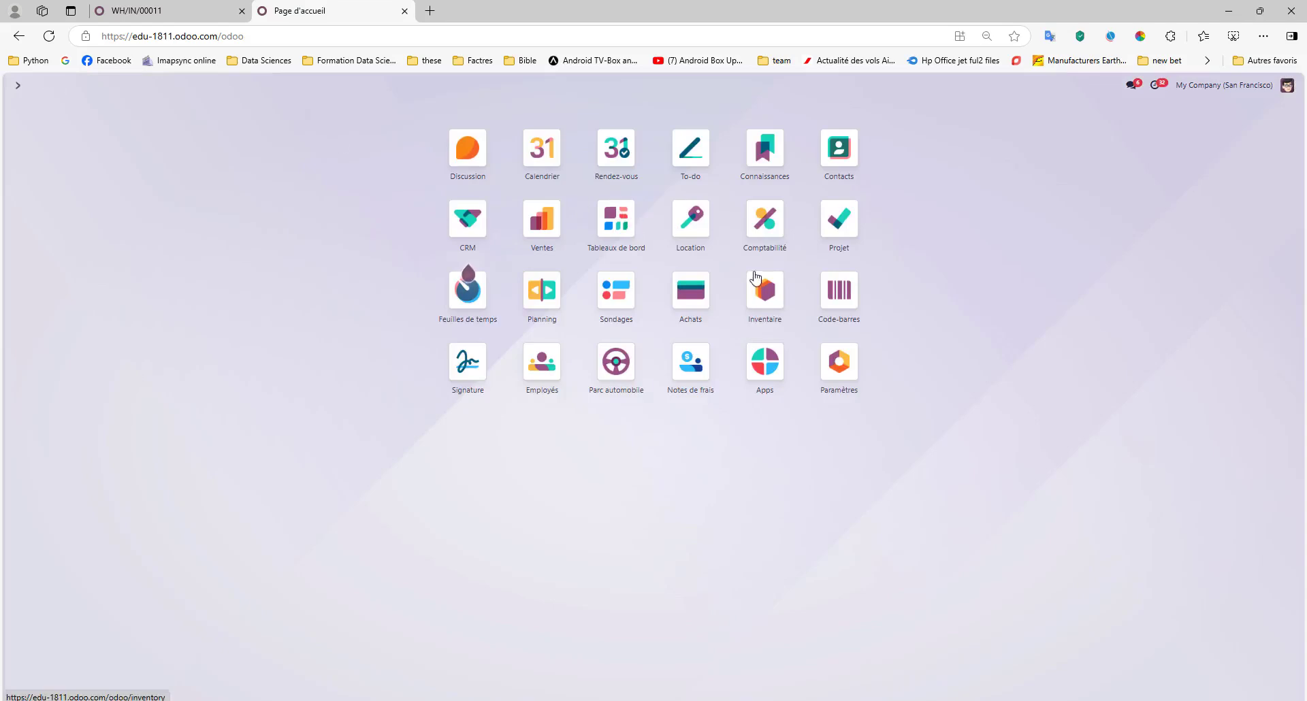
pyautogui.click(553, 224)
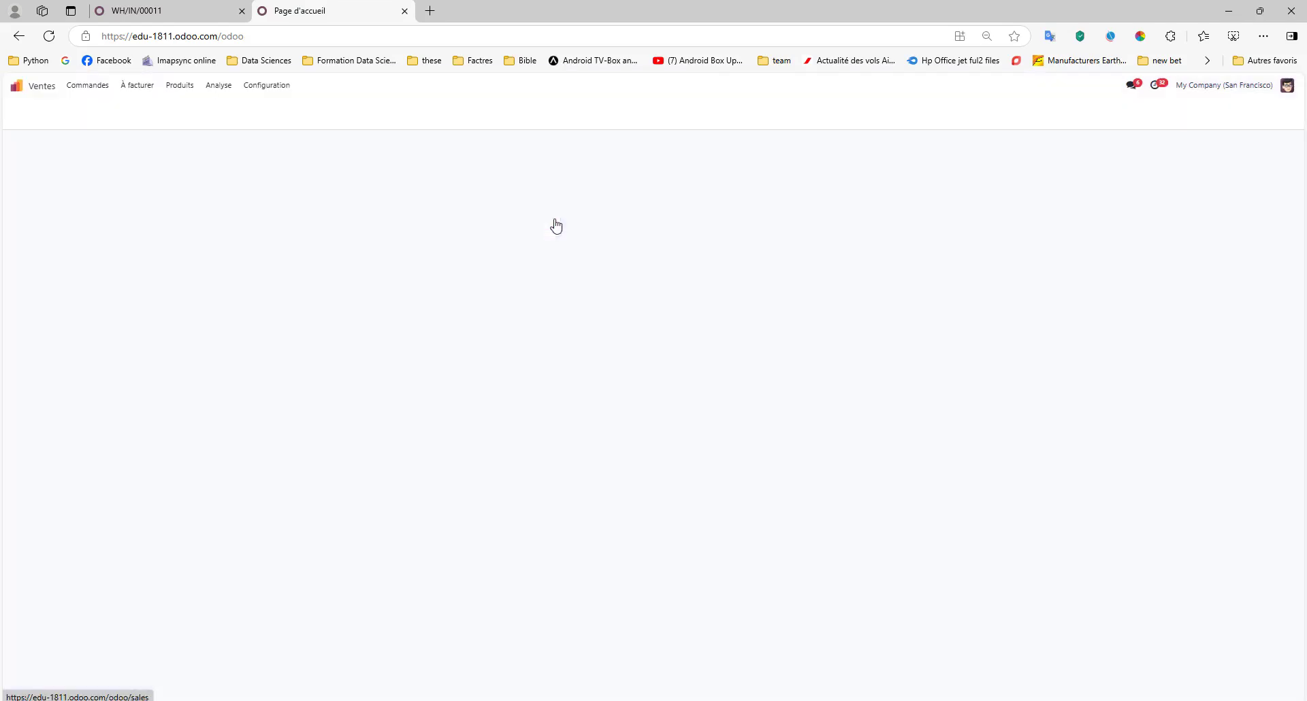
pyautogui.click(179, 86)
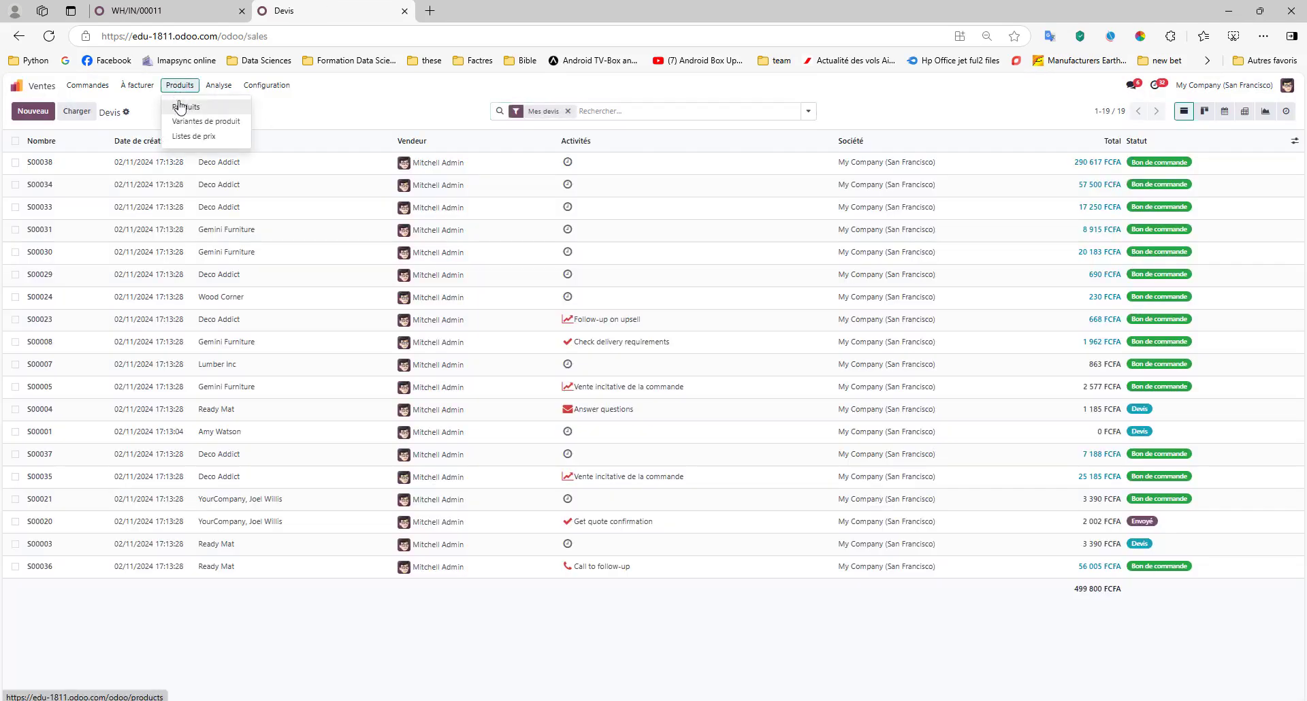
pyautogui.click(181, 114)
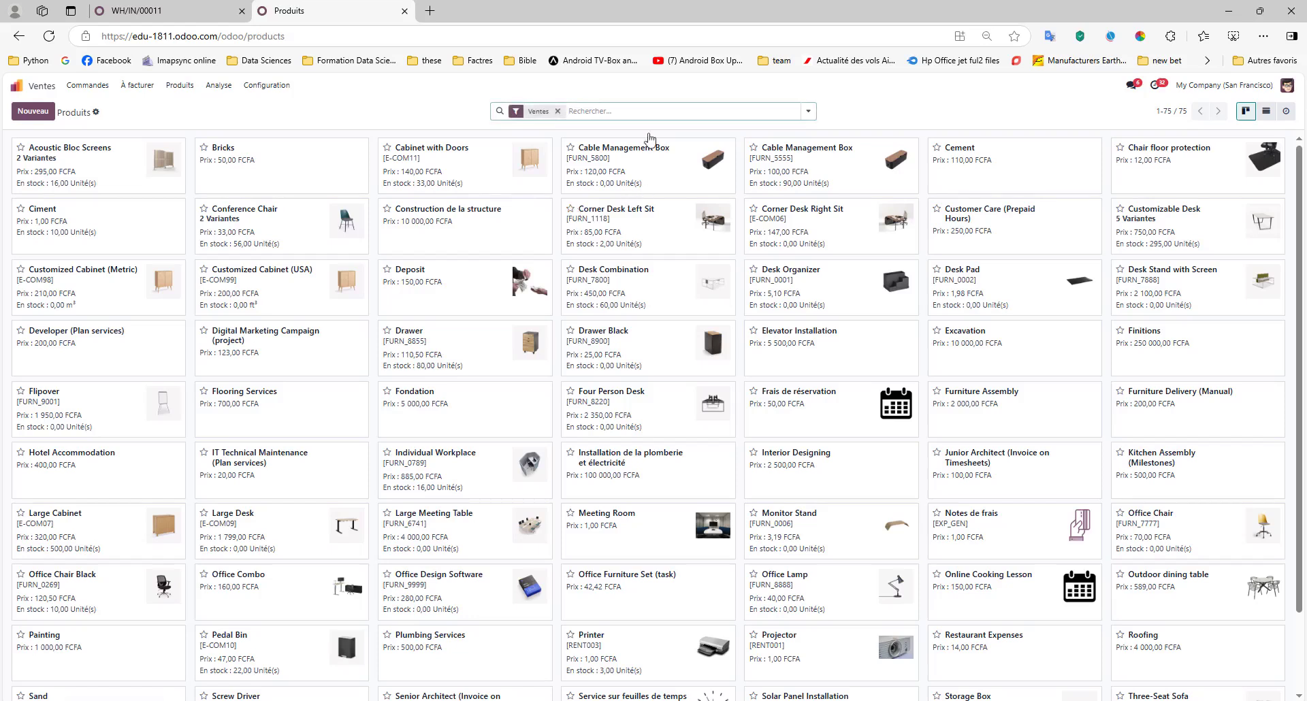
pyautogui.click(611, 111)
pyautogui.write('Exca')
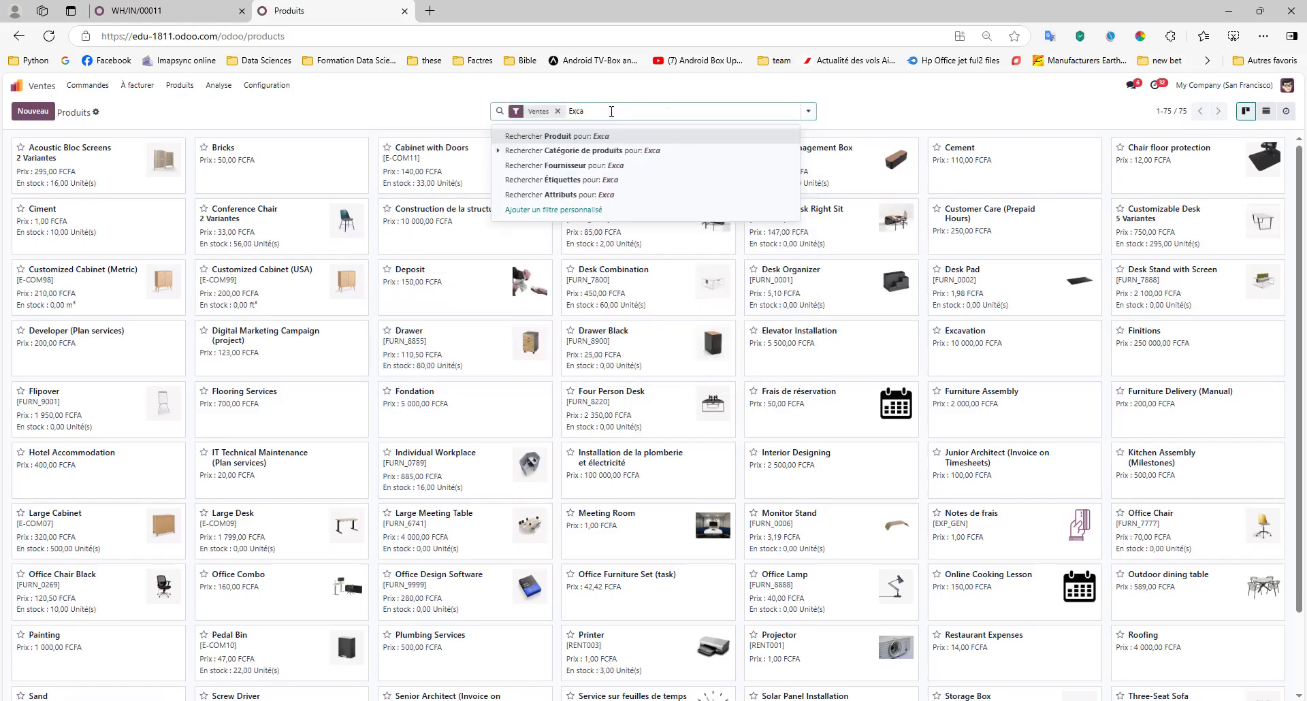
pyautogui.press('Return')
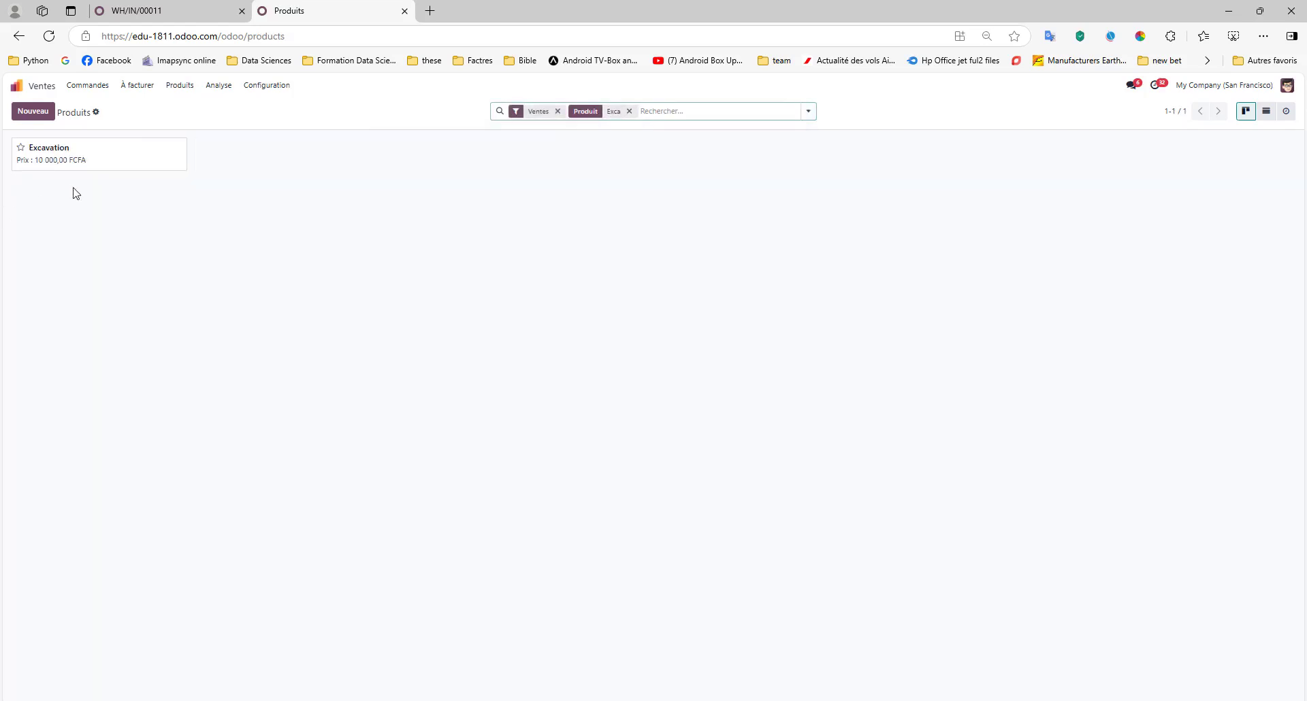
pyautogui.click(84, 171)
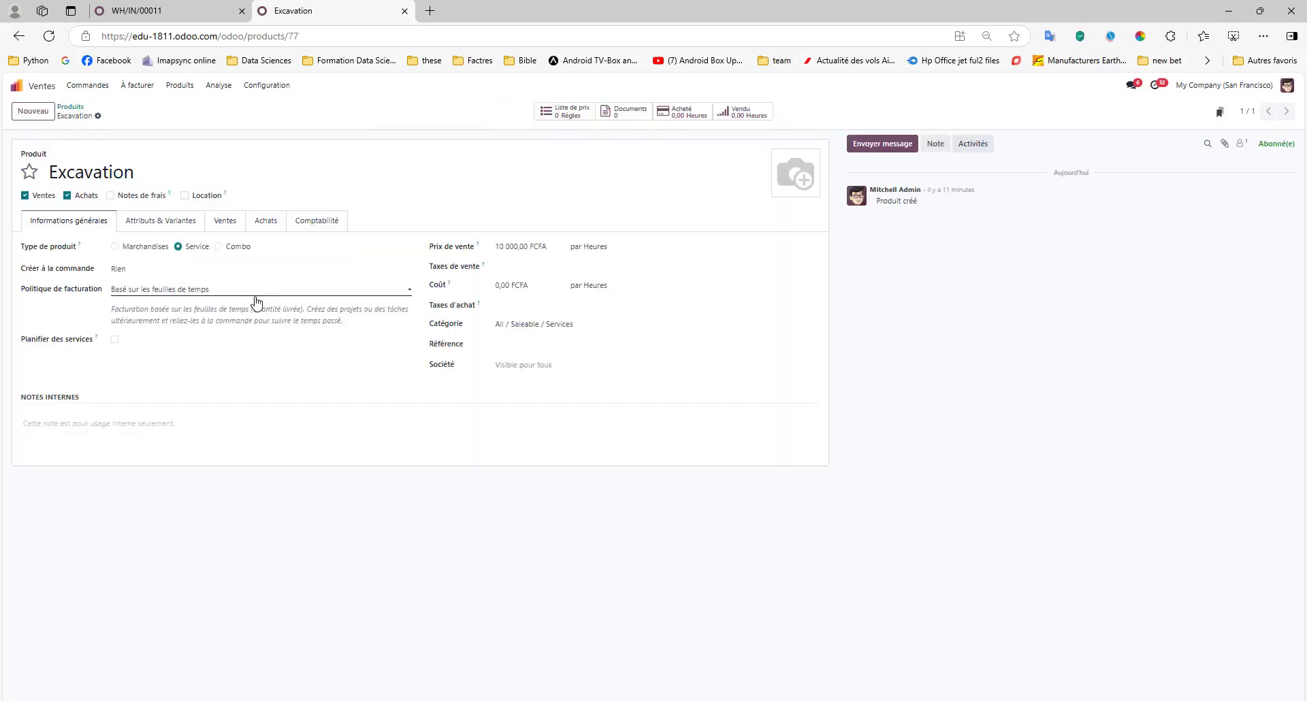
# - Set Excavation to create a "Tâche" on order in the project "Modèle Construction bâtiment" and save the product
pyautogui.click(226, 277)
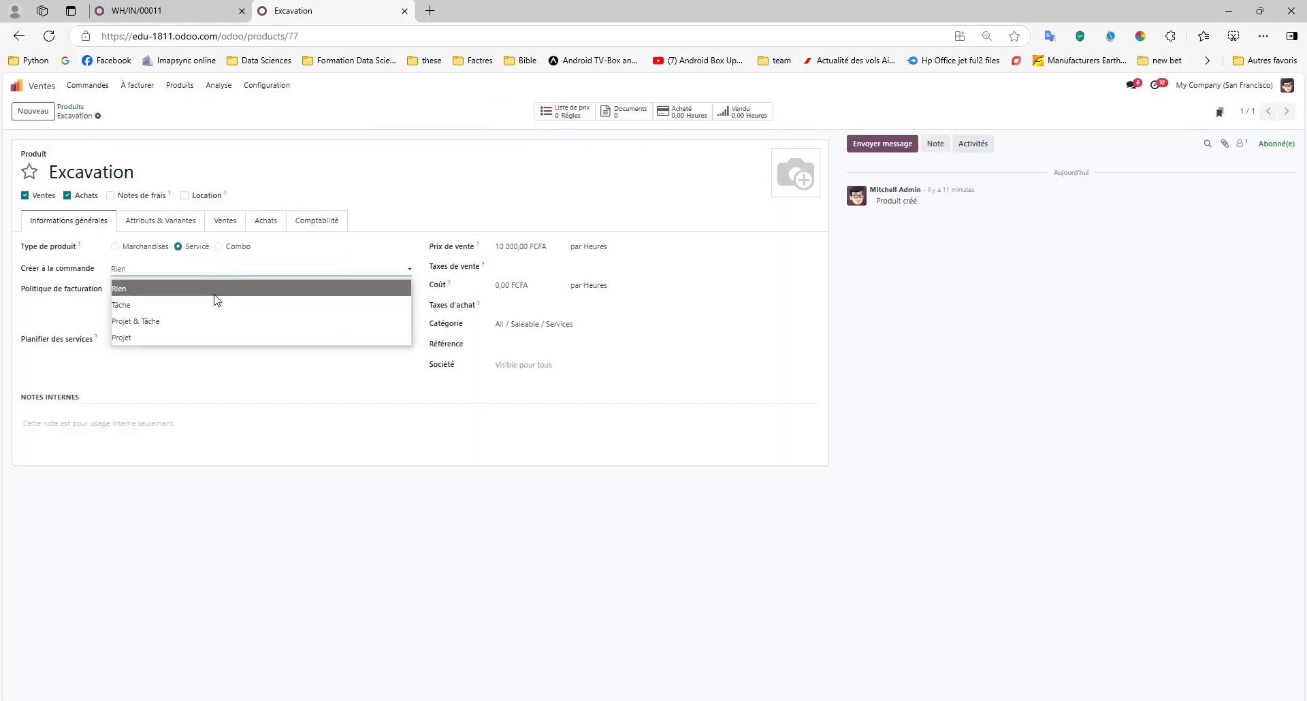
pyautogui.click(213, 304)
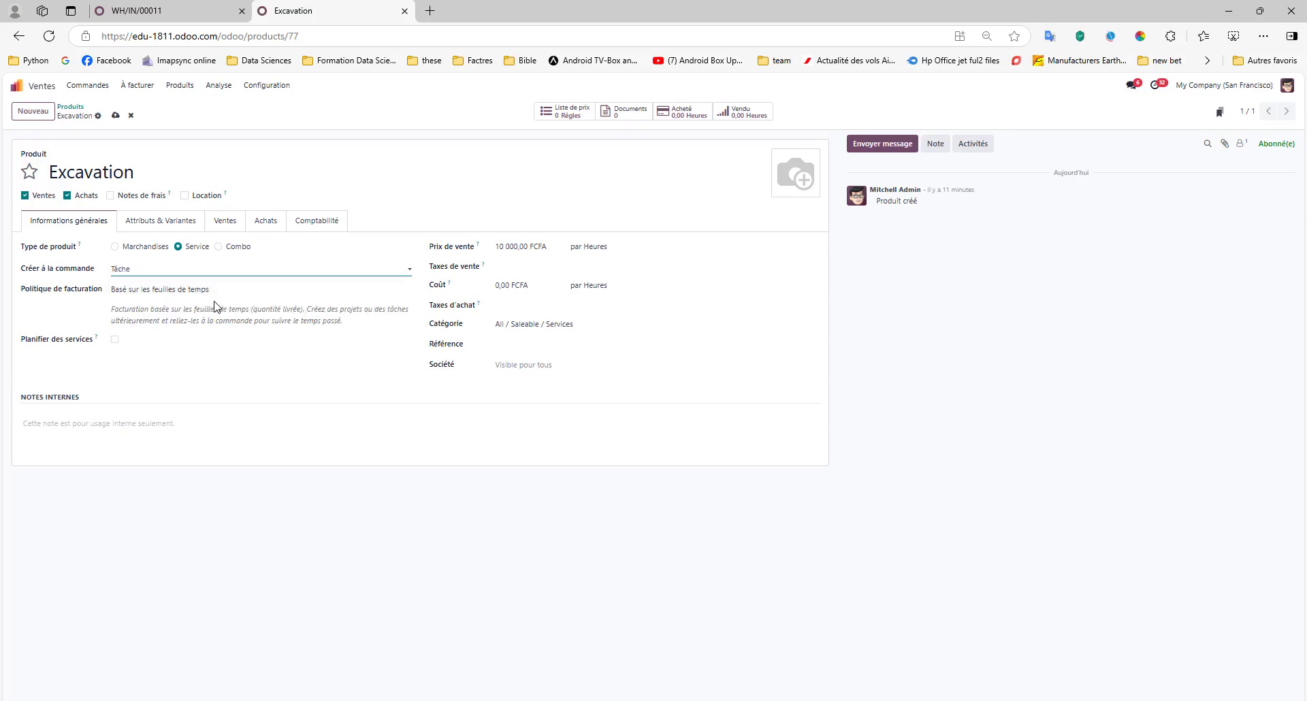
pyautogui.click(191, 295)
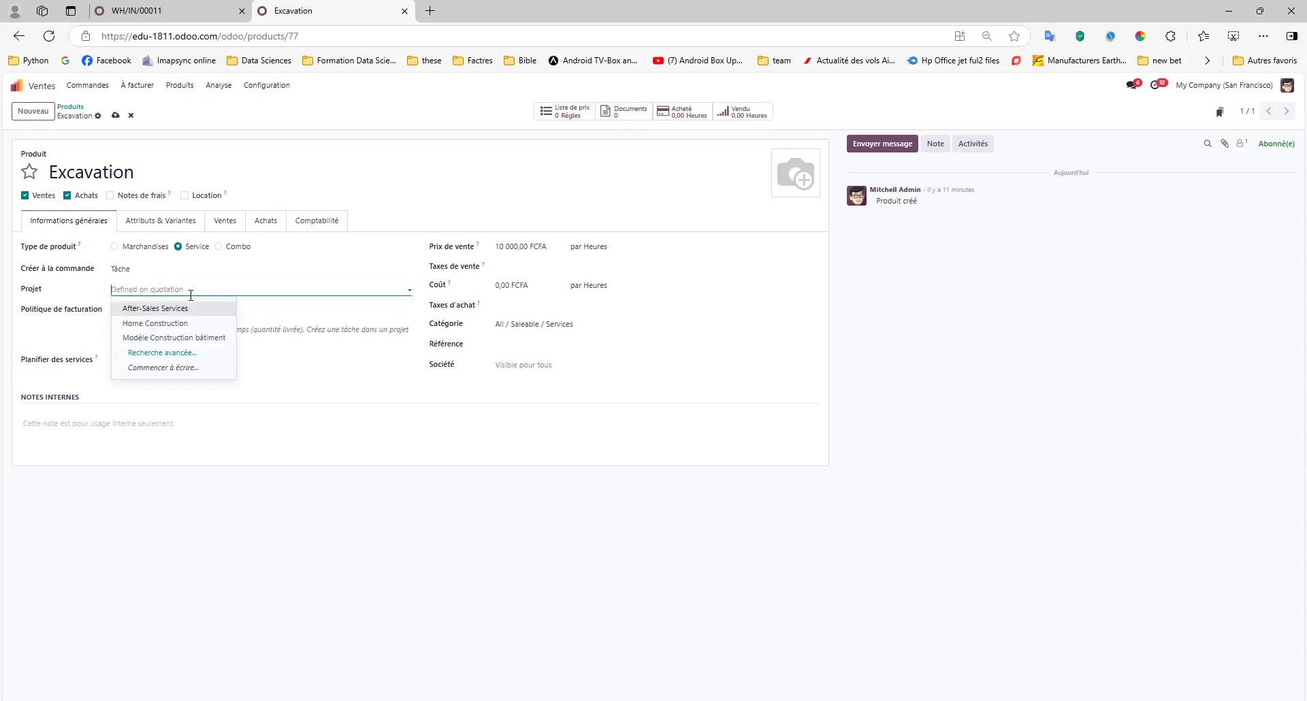
pyautogui.click(201, 339)
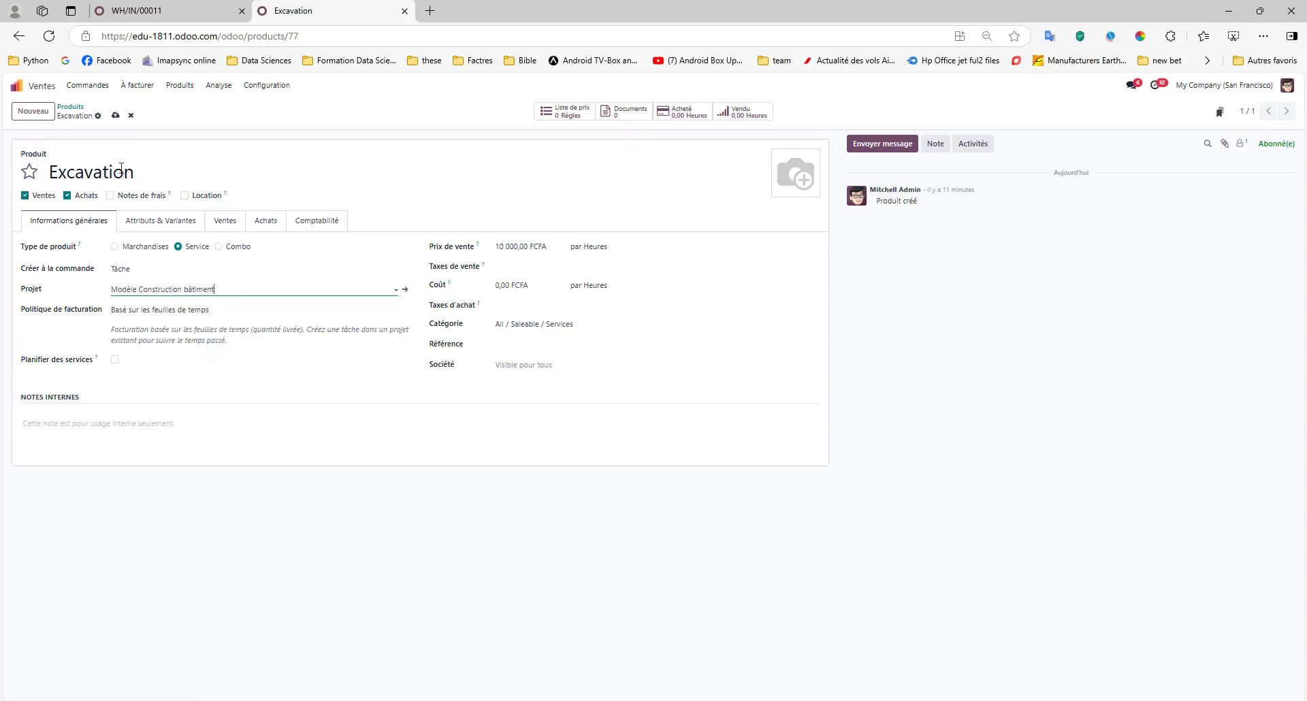
pyautogui.click(115, 117)
pyautogui.click(205, 10)
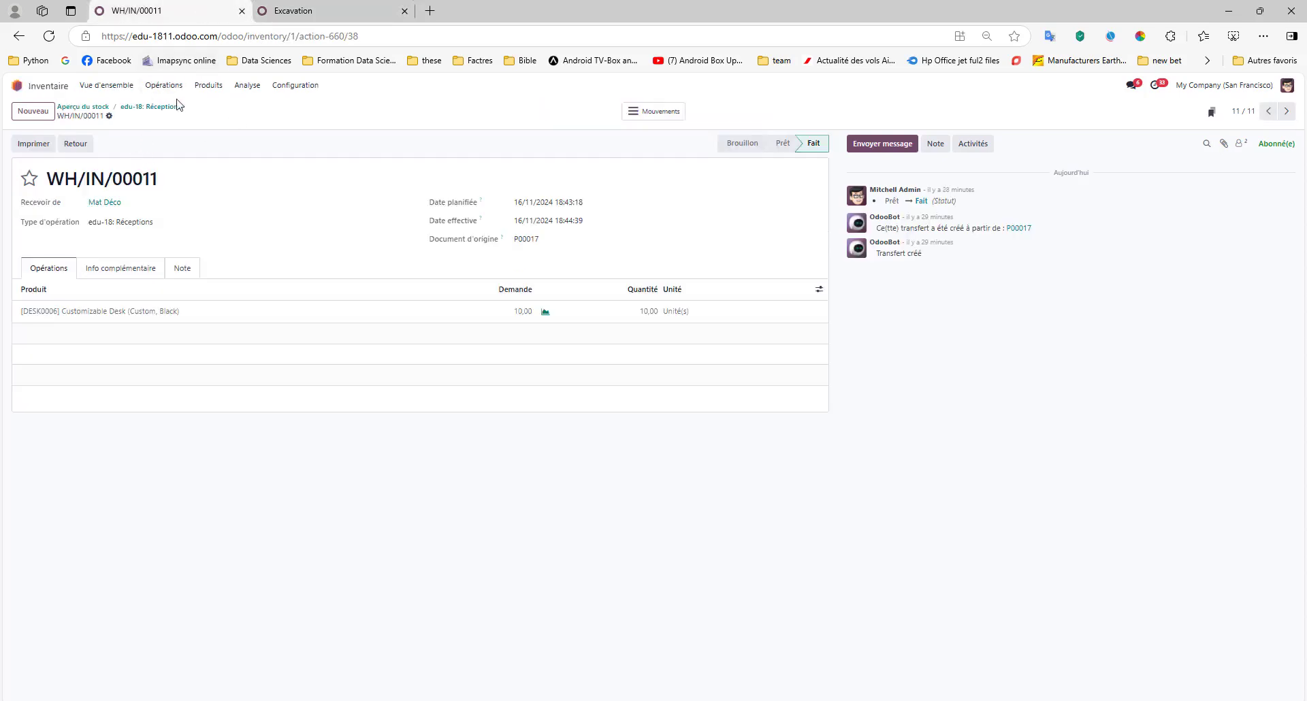
pyautogui.click(291, 8)
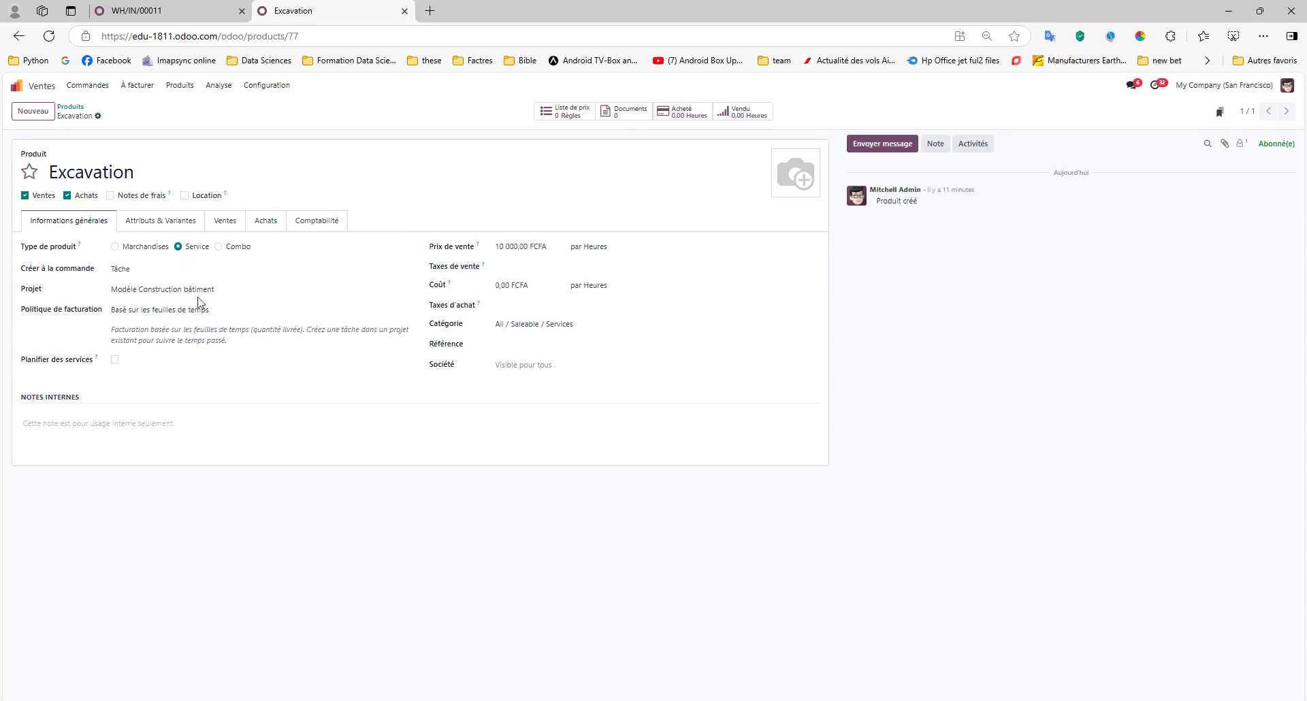
# - Return to the product list, search for "fondat" and open the Fondation product
pyautogui.click(70, 107)
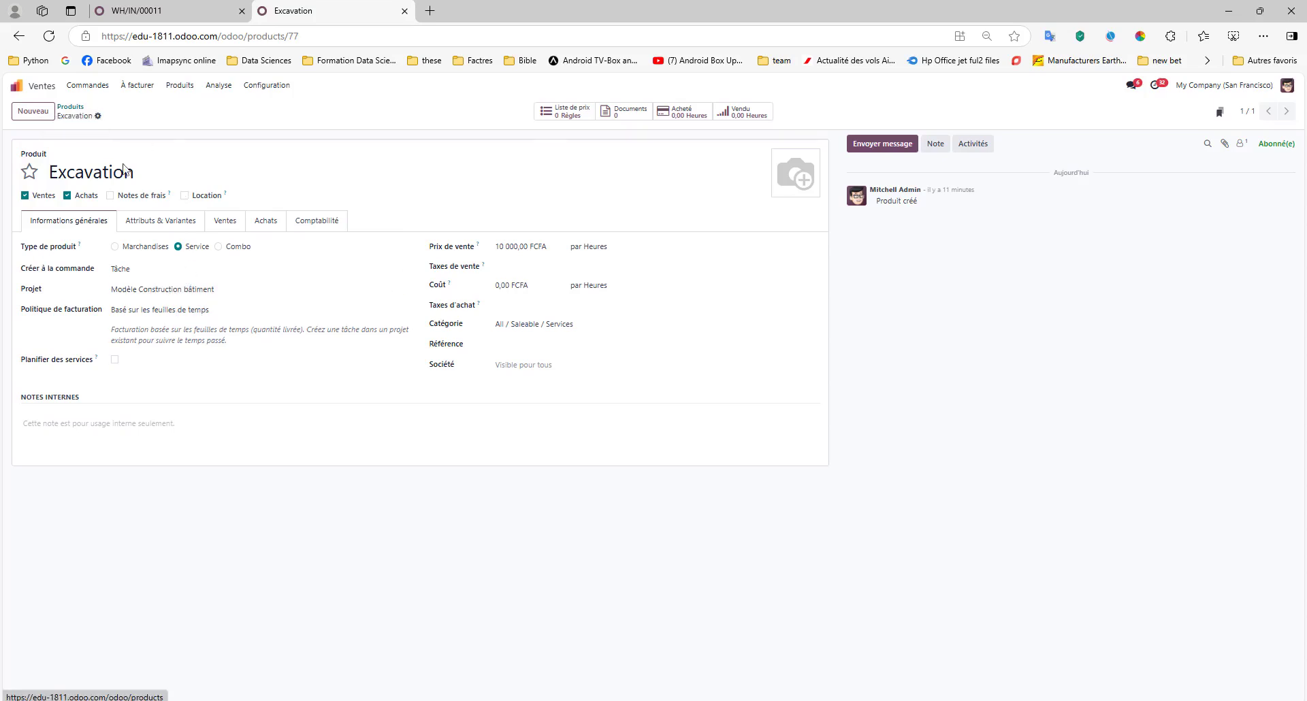
pyautogui.click(628, 112)
pyautogui.write('fondat')
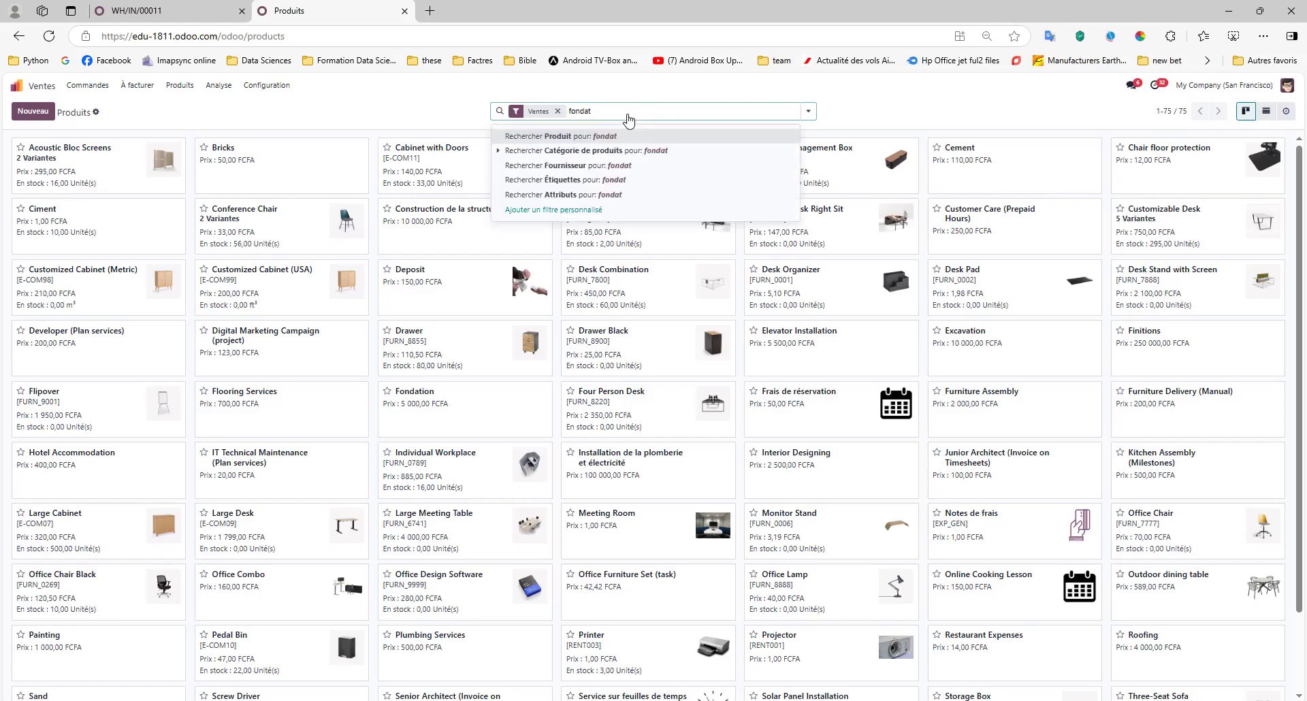
pyautogui.press('Return')
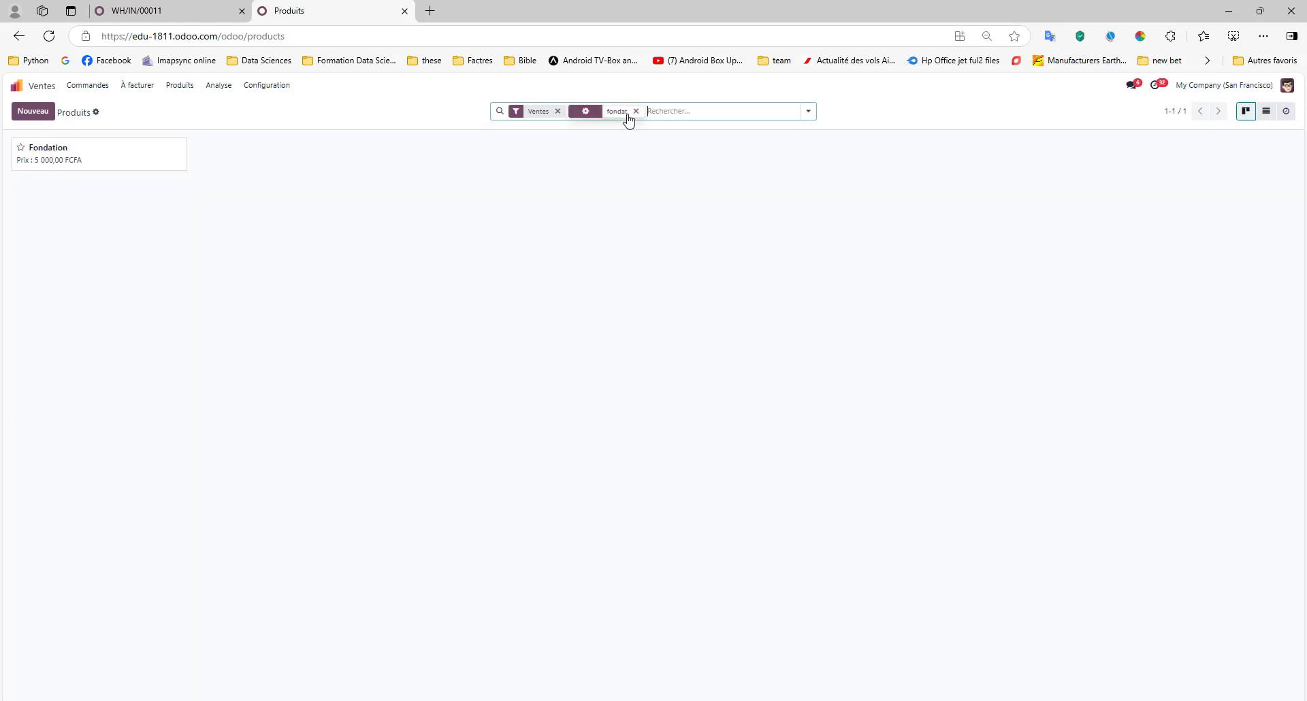
pyautogui.click(130, 161)
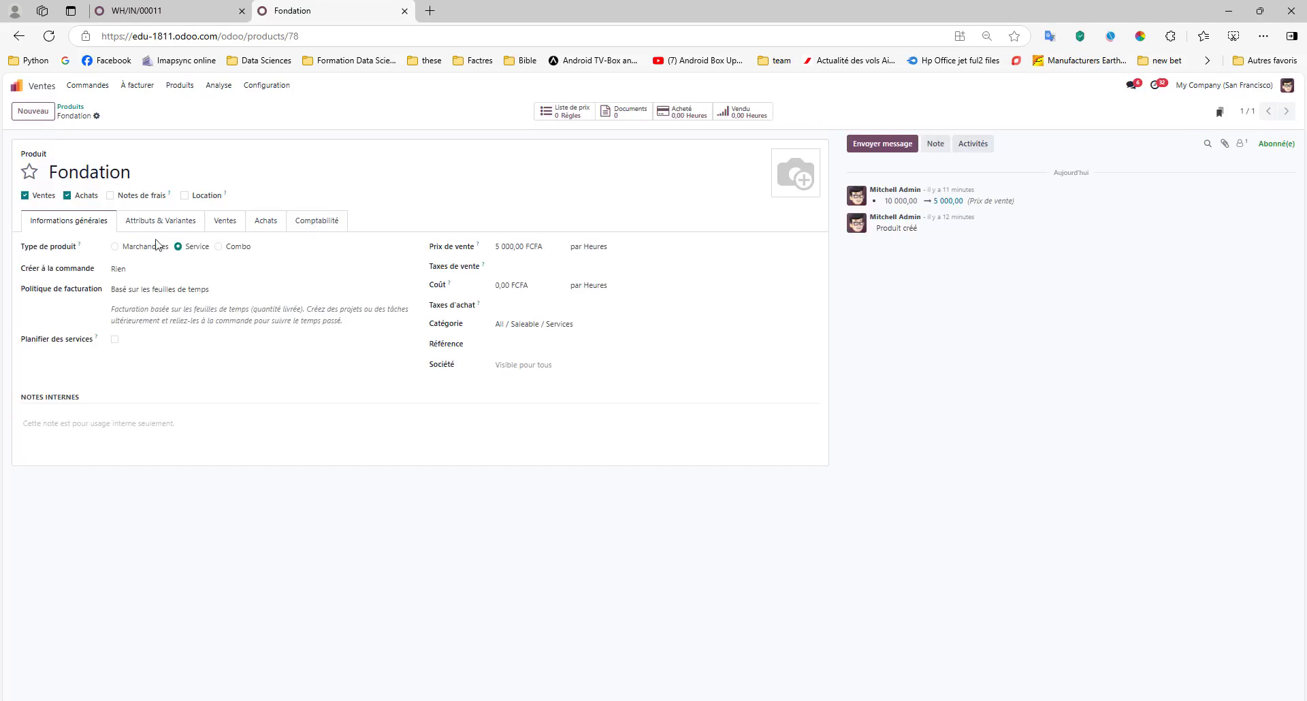
# - Set Fondation to create a "Tâche" on order in the project "Modèle Construction bâtiment" and save the product
pyautogui.click(186, 269)
pyautogui.click(182, 309)
pyautogui.click(183, 291)
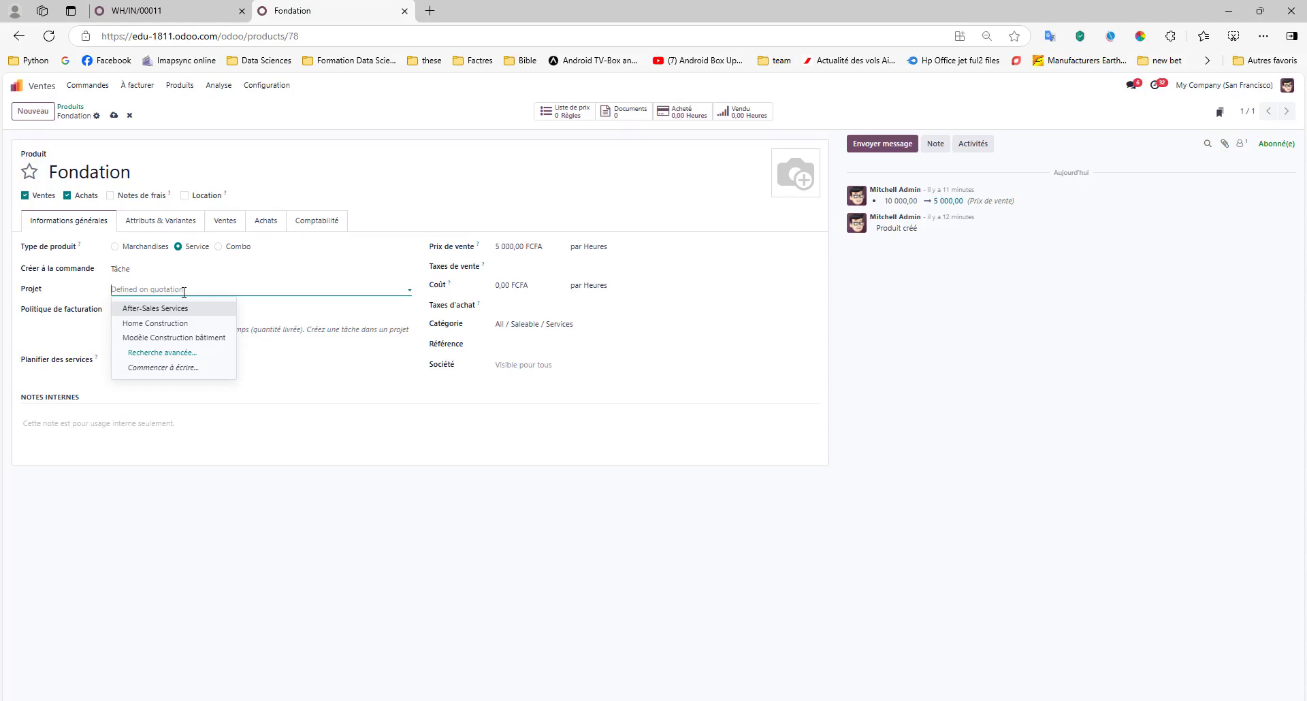
pyautogui.click(183, 338)
pyautogui.click(113, 116)
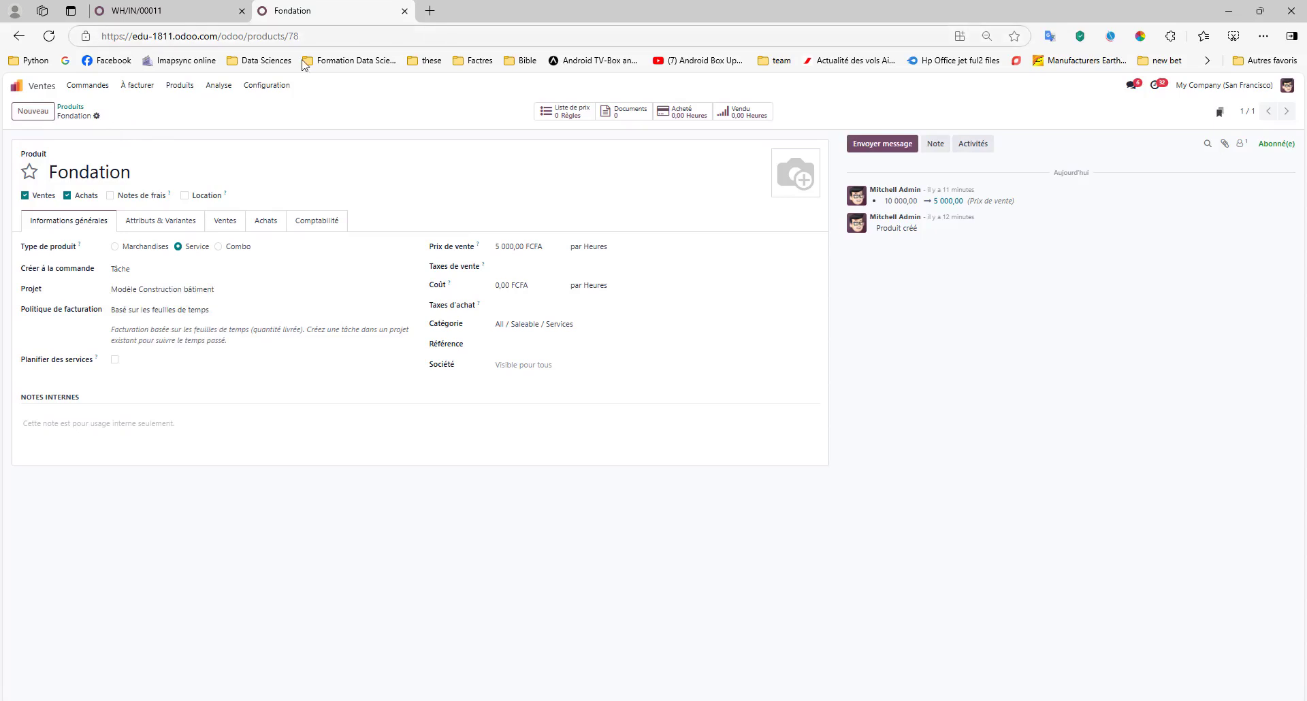
# - Return to the product list, replace the search with "constr" and open the product Construction de la structure
pyautogui.click(79, 110)
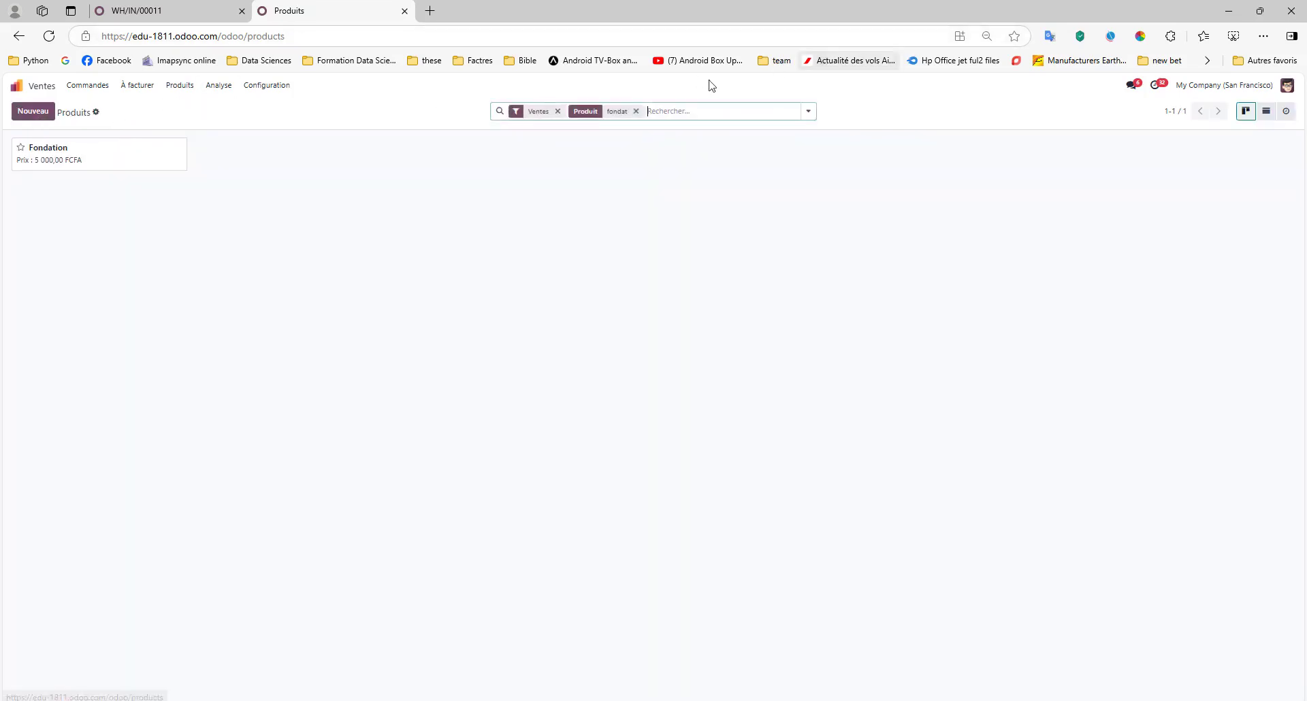
pyautogui.click(637, 112)
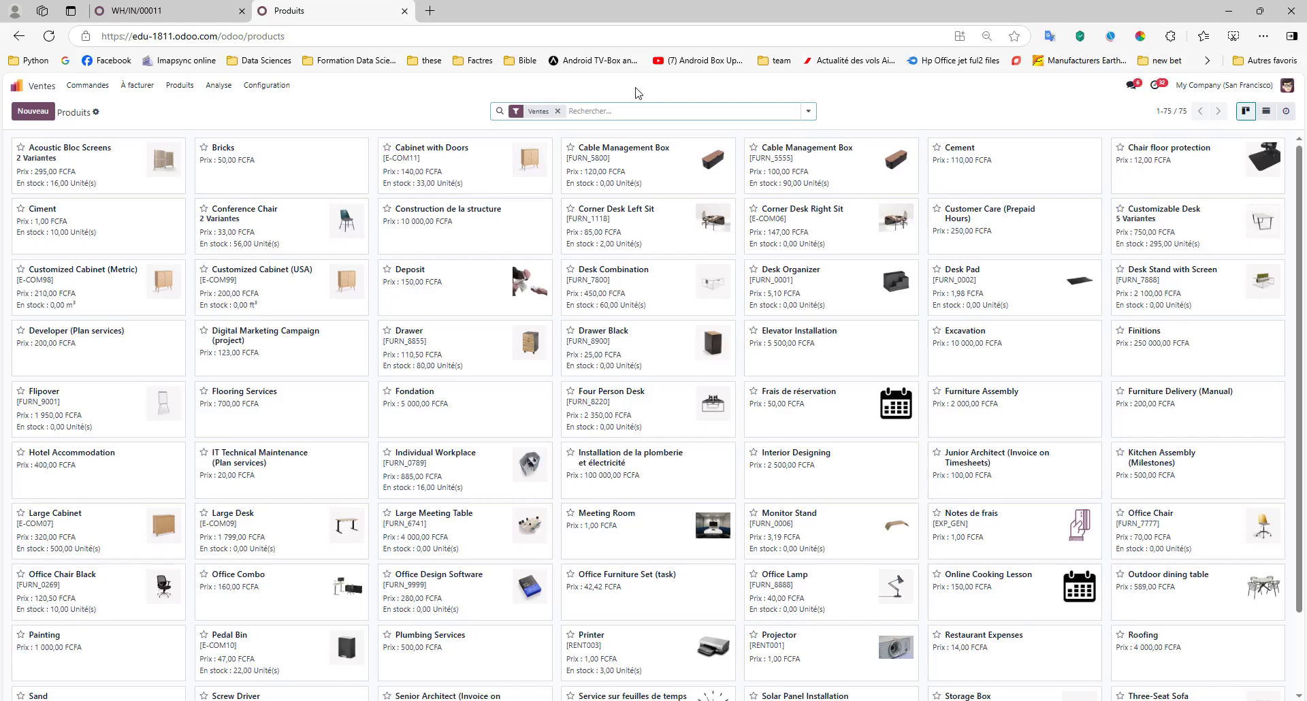
pyautogui.write('constr')
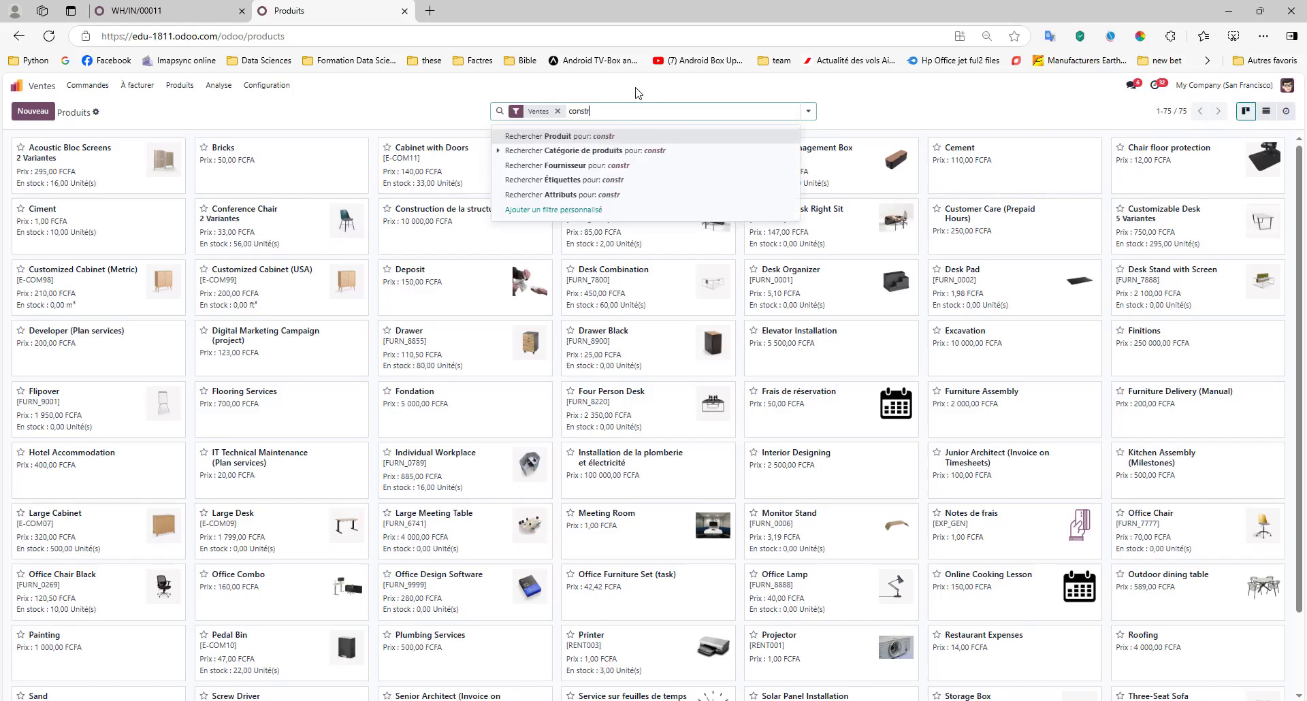
pyautogui.press('Return')
pyautogui.click(64, 161)
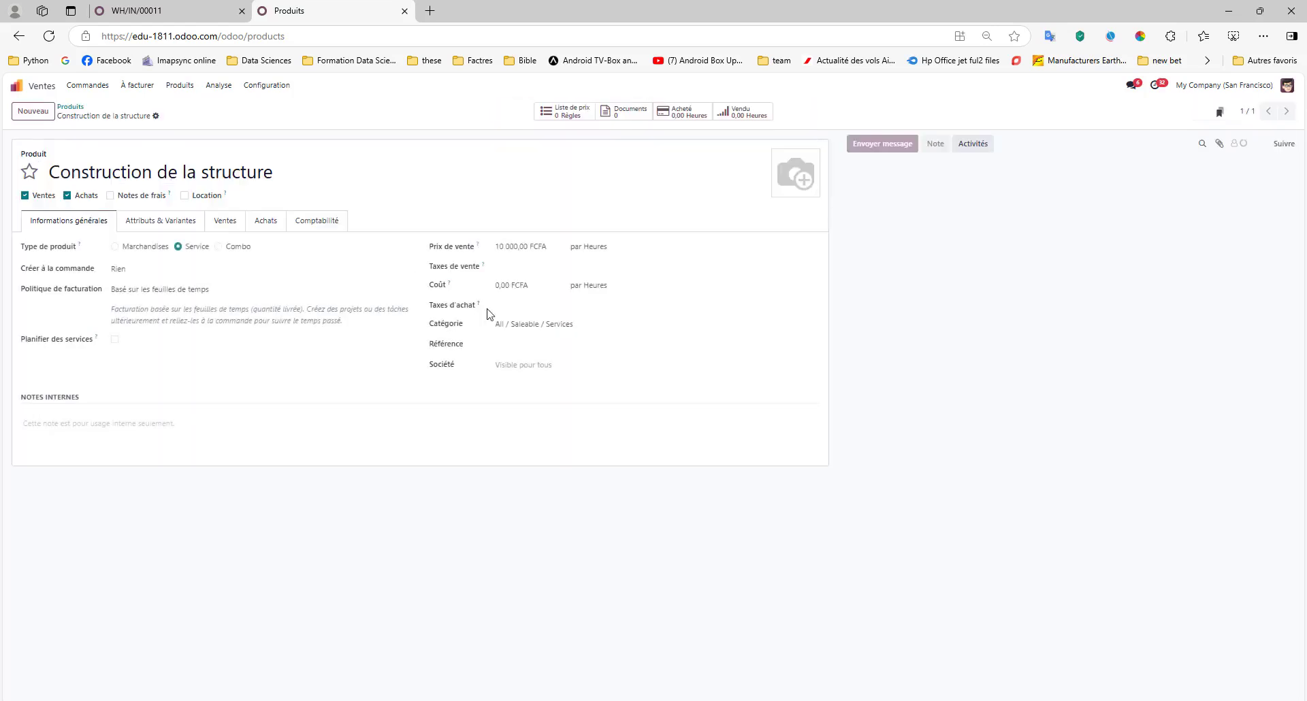
# - Set Construction de la structure to create a "Tâche" on order in "Modèle Construction bâtiment" and save it
pyautogui.click(160, 275)
pyautogui.click(146, 299)
pyautogui.click(161, 289)
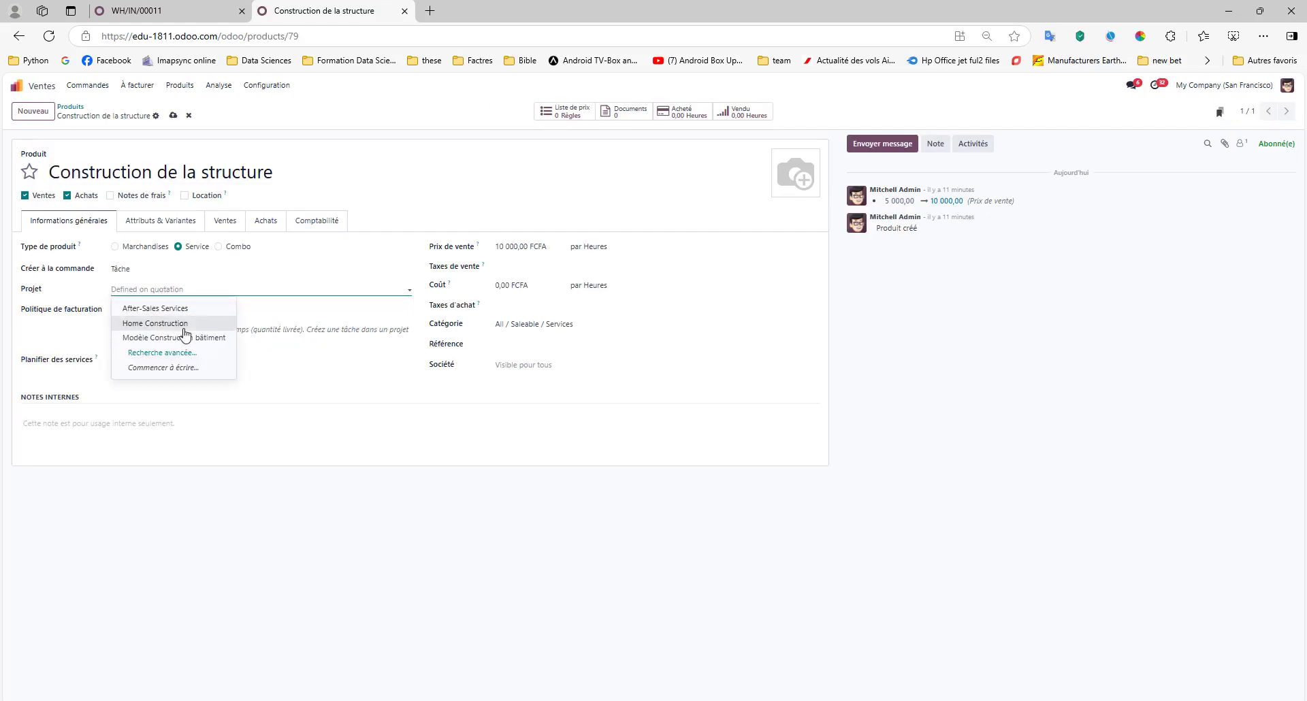
pyautogui.click(182, 339)
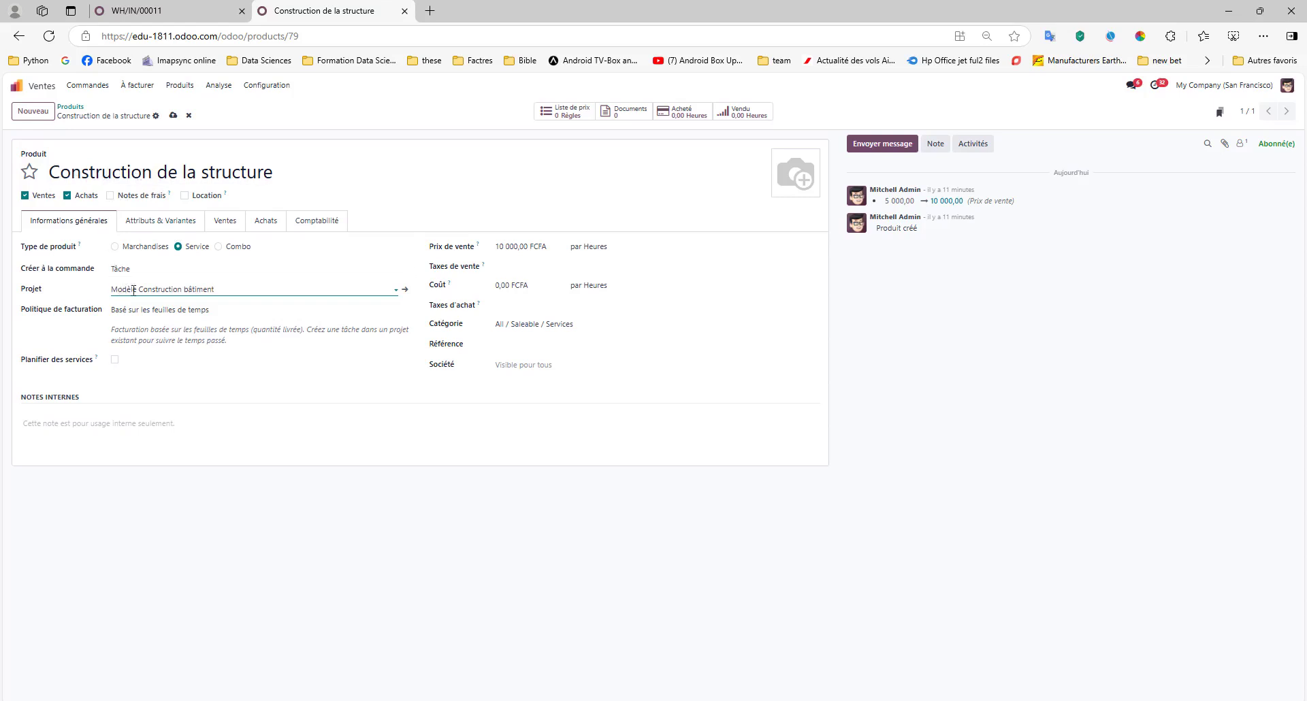
pyautogui.click(173, 116)
# - Return to the product list, search for "install" and open the product Installation de la plomberie et électricité
pyautogui.click(75, 108)
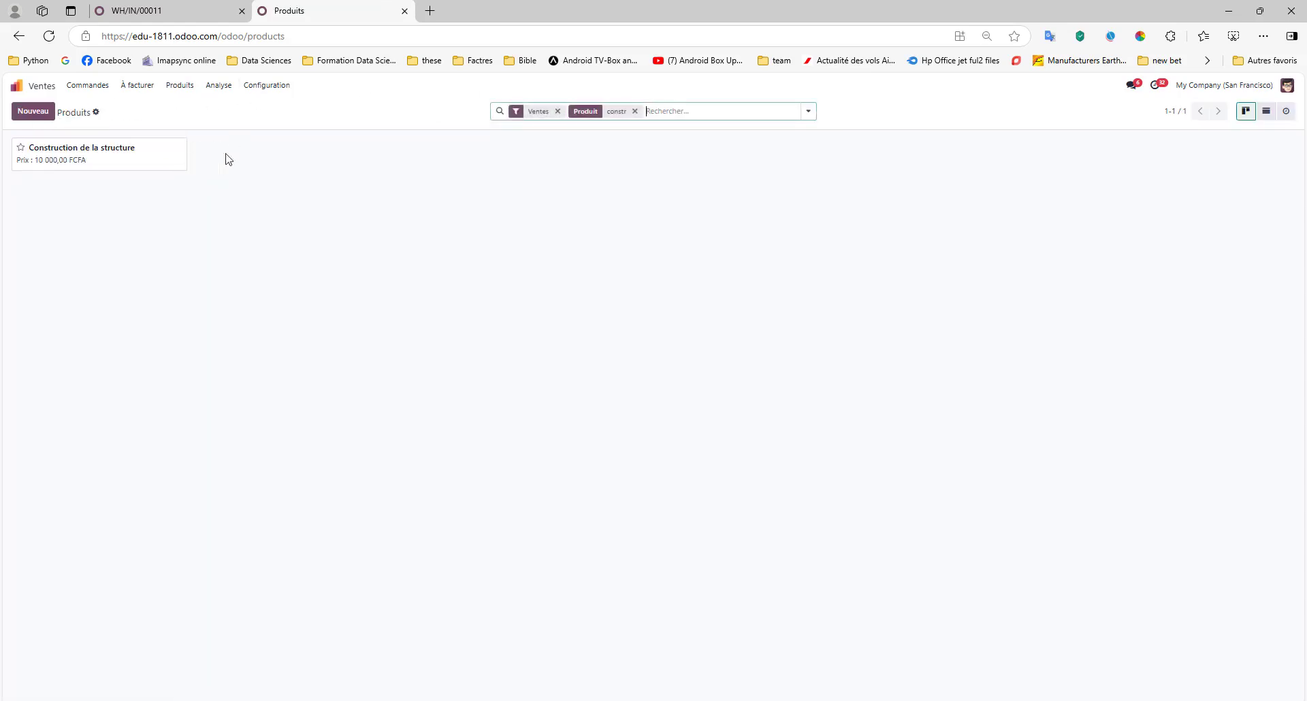
pyautogui.click(632, 111)
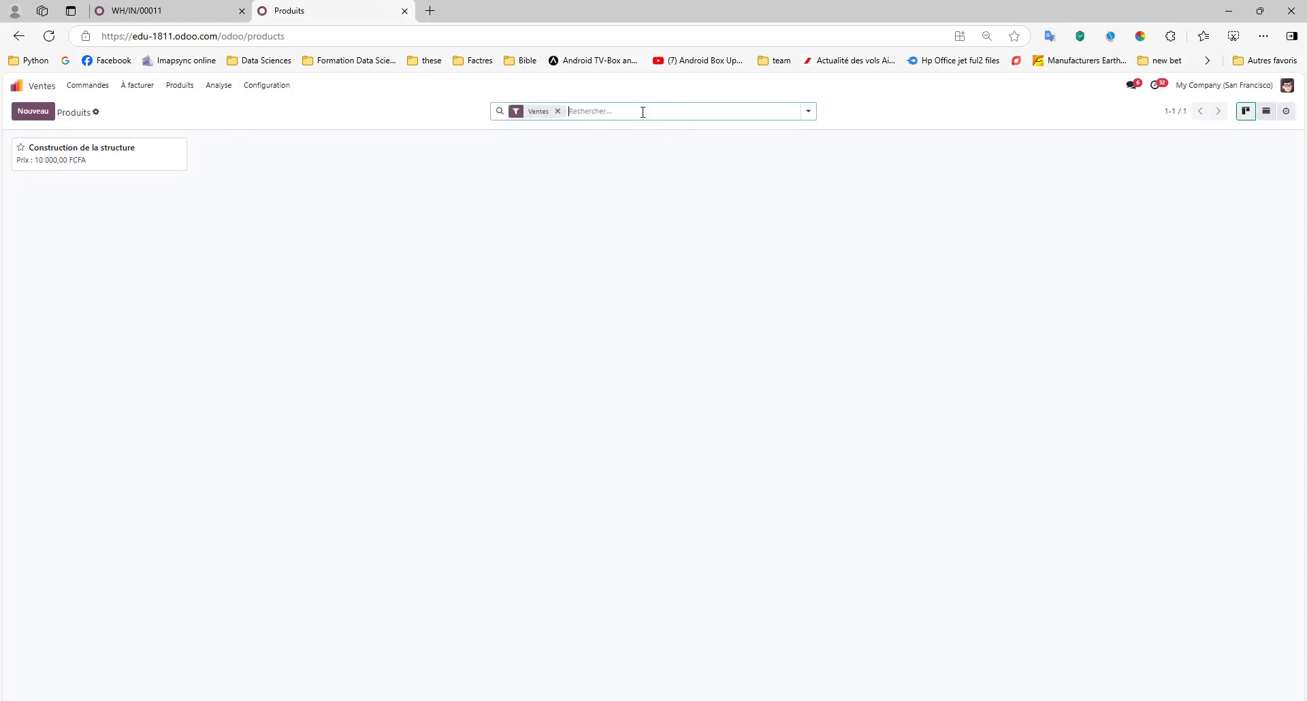
pyautogui.click(635, 113)
pyautogui.write('instal')
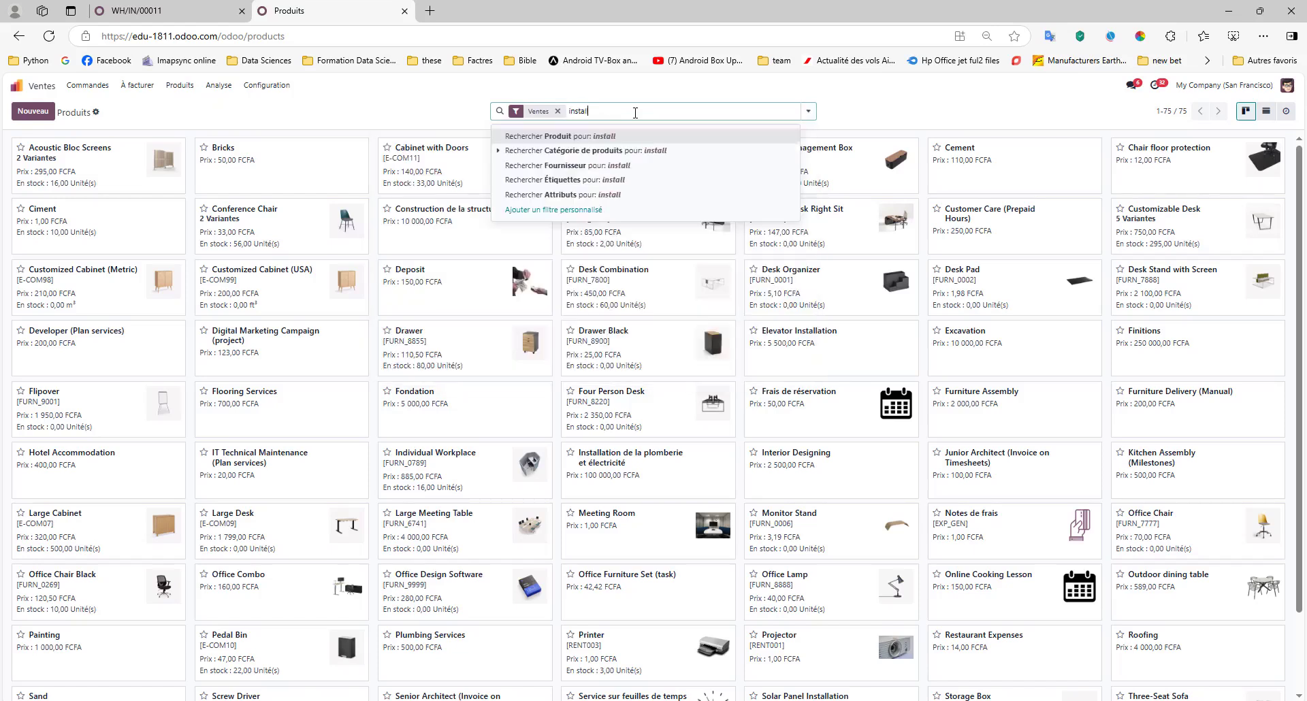
pyautogui.press('Return')
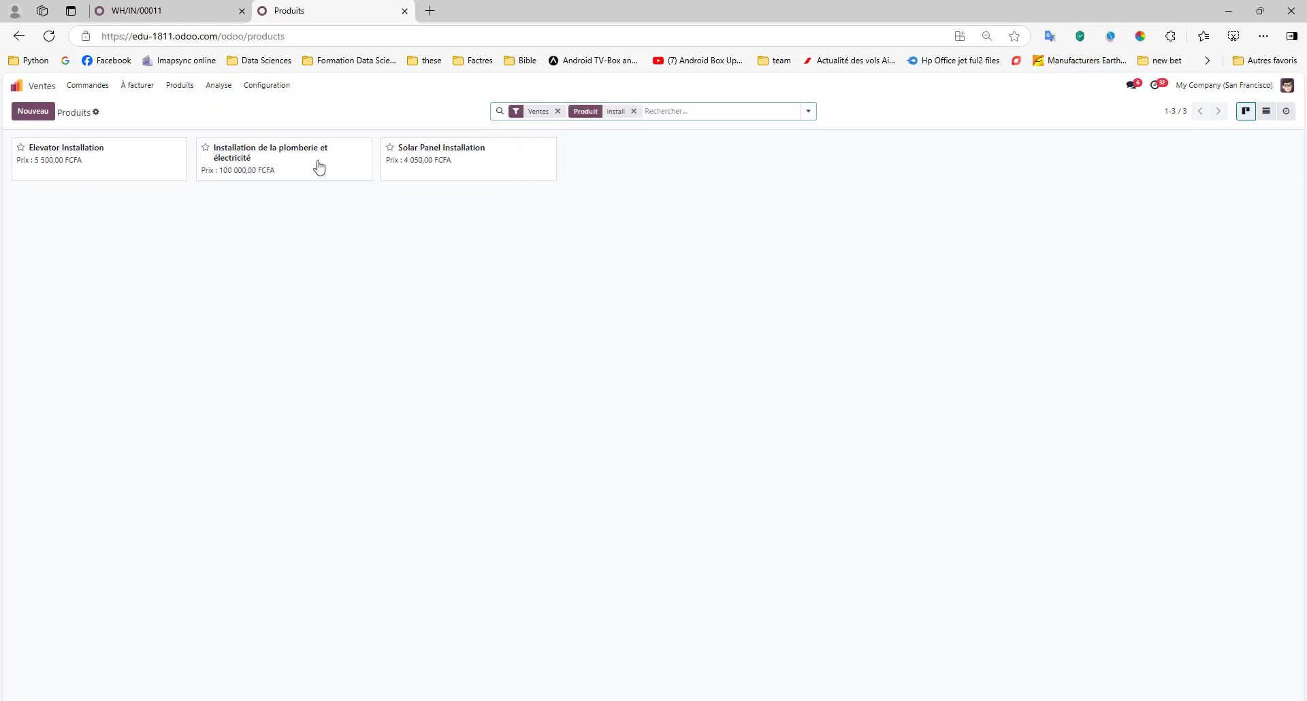
pyautogui.click(266, 167)
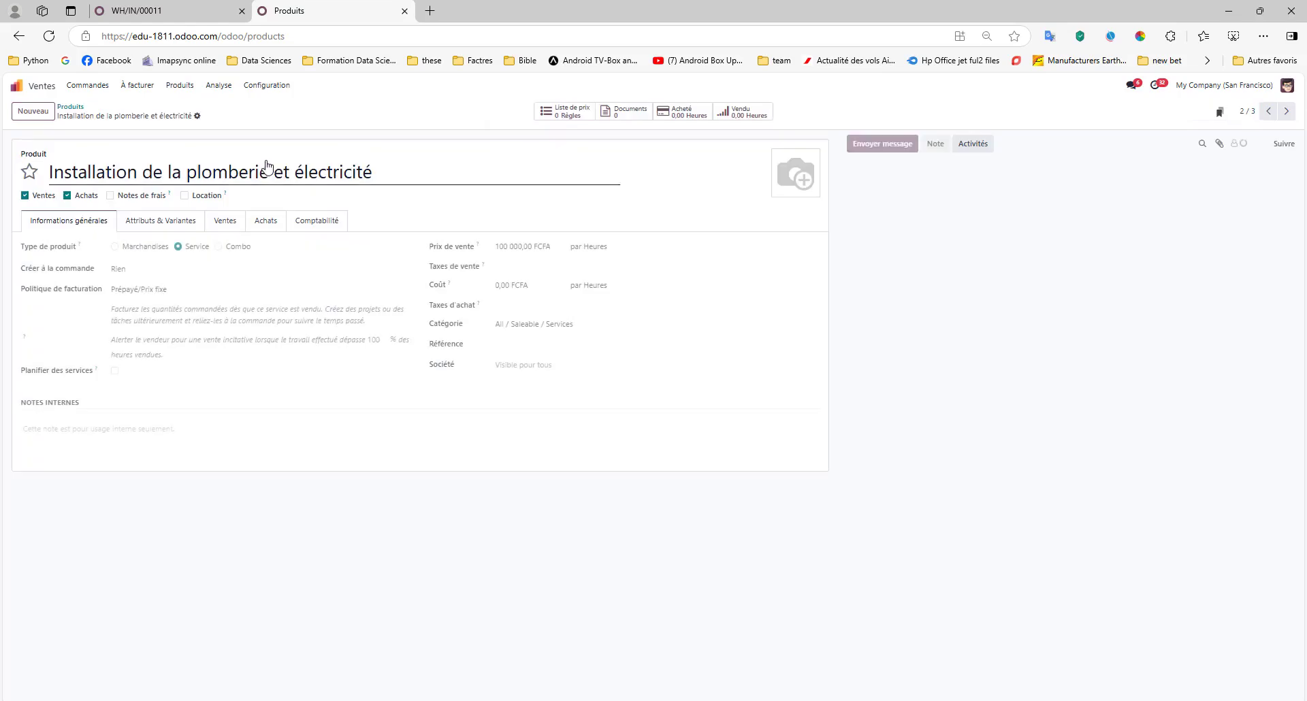
# - Set Installation de la plomberie et électricité to create a "Tâche" on order in "Modèle Construction bâtiment" and save it
pyautogui.click(141, 271)
pyautogui.click(141, 304)
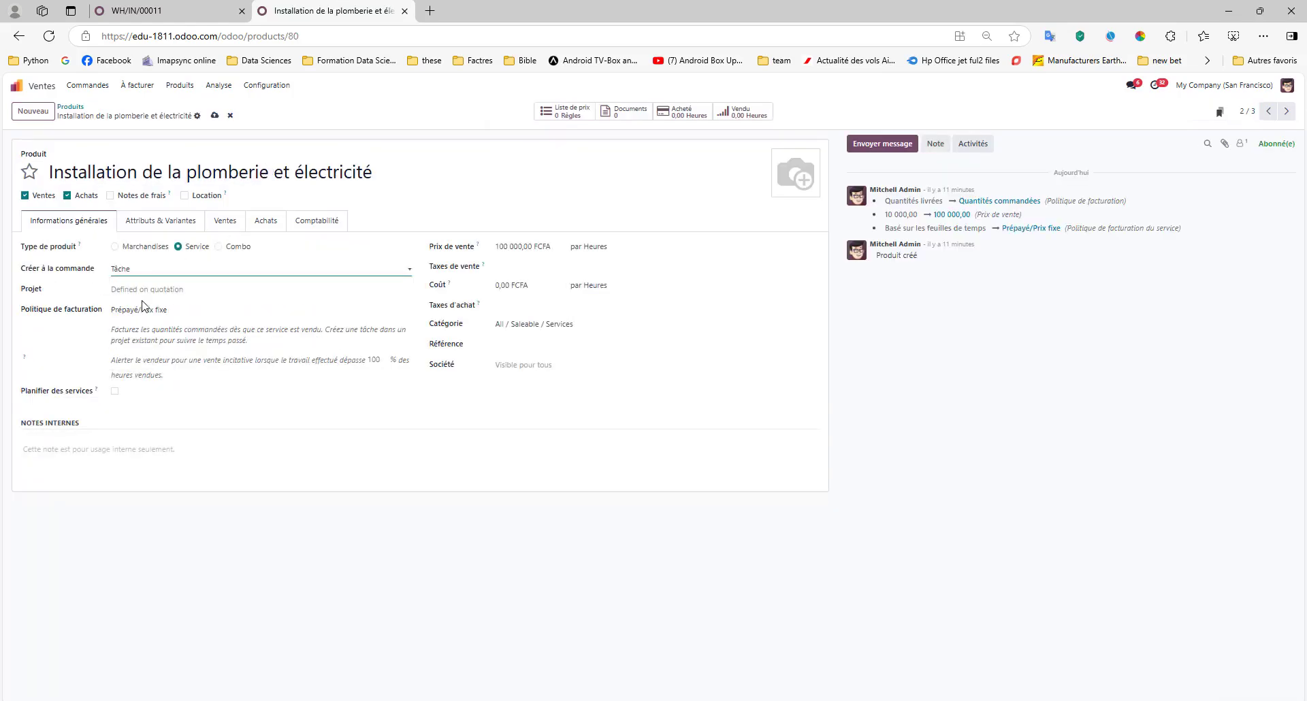
pyautogui.click(145, 292)
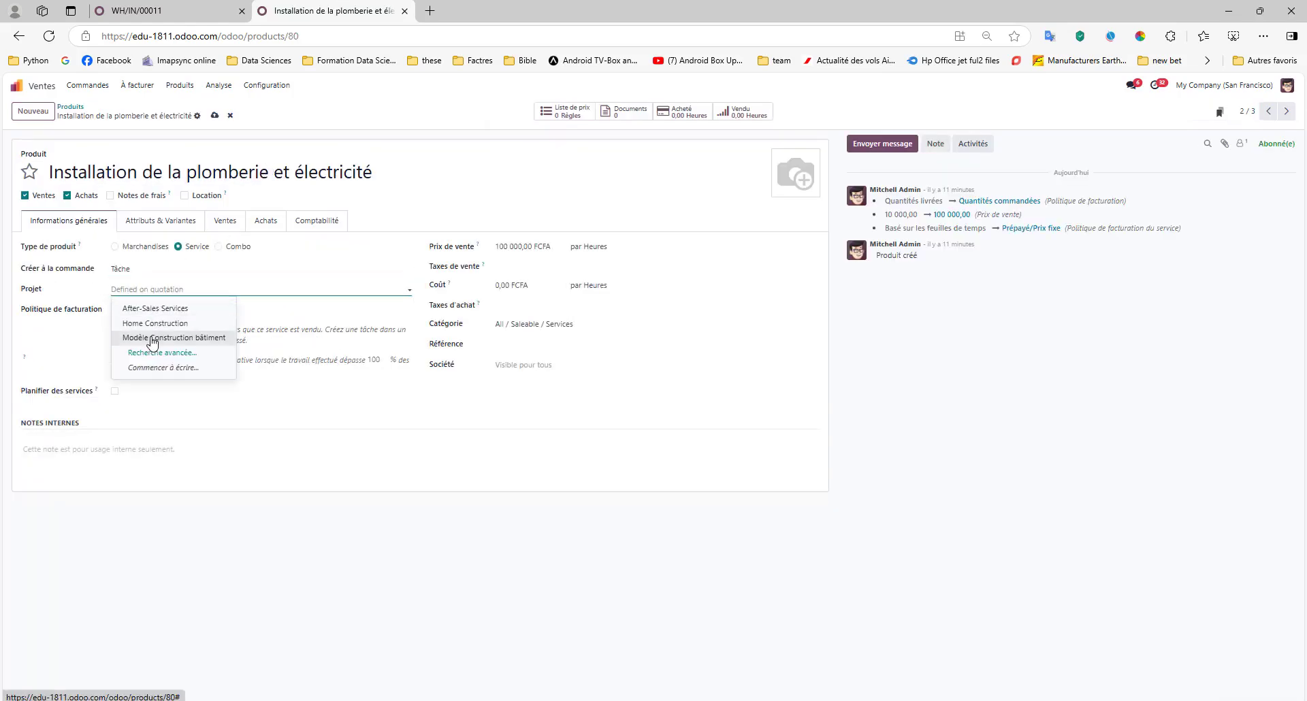
pyautogui.click(144, 337)
pyautogui.click(214, 116)
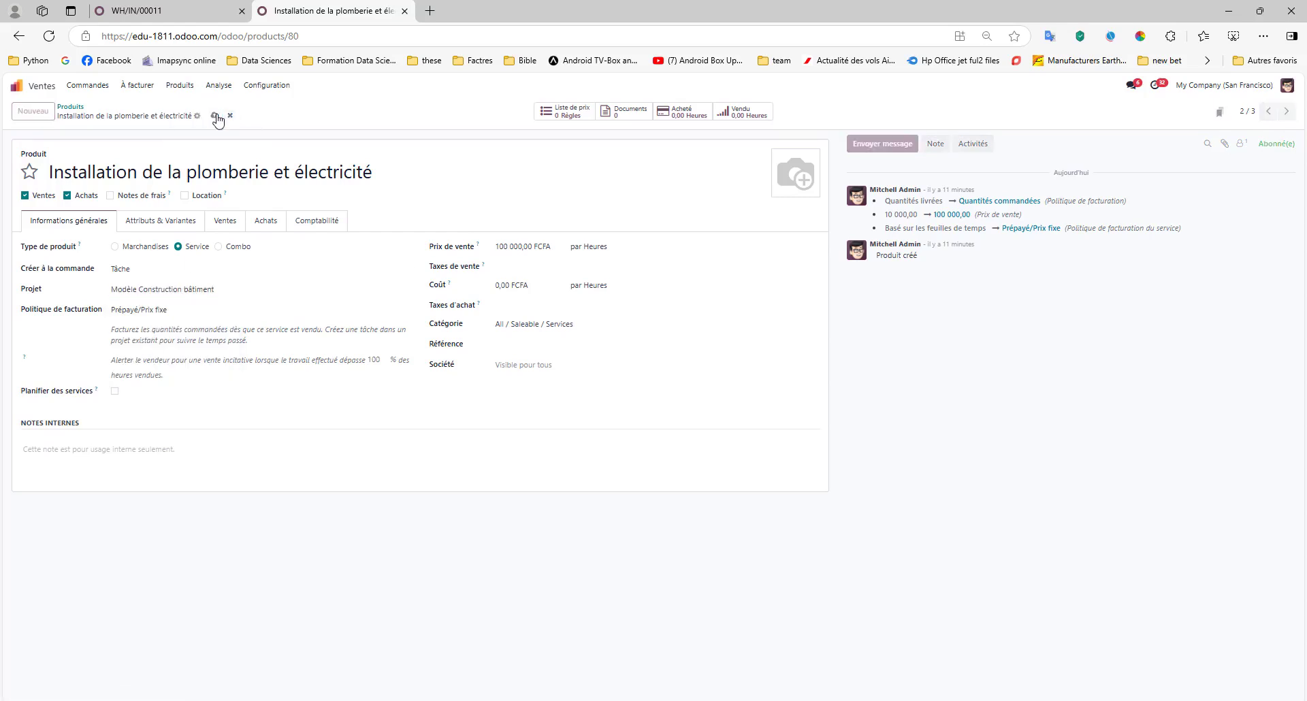
# - Return to the product list, search for "fini" and open the Finitions product
pyautogui.click(70, 106)
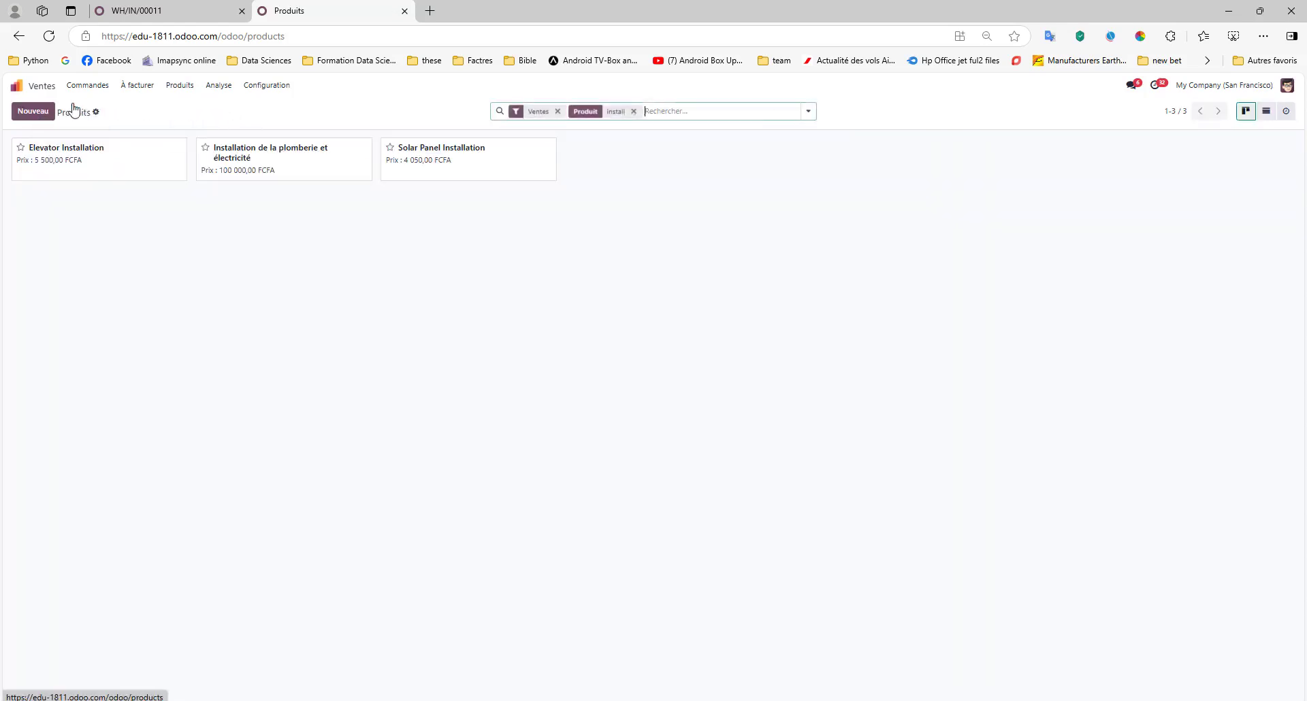
pyautogui.click(634, 112)
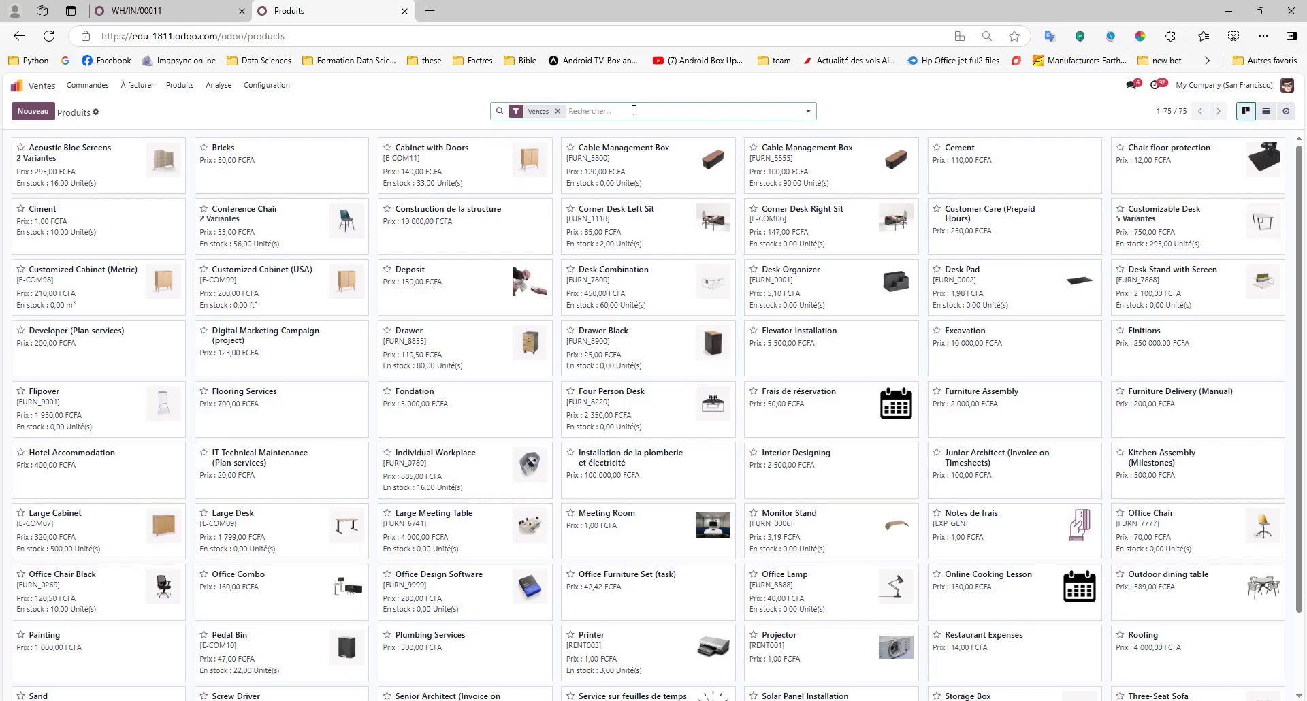
pyautogui.write('fini')
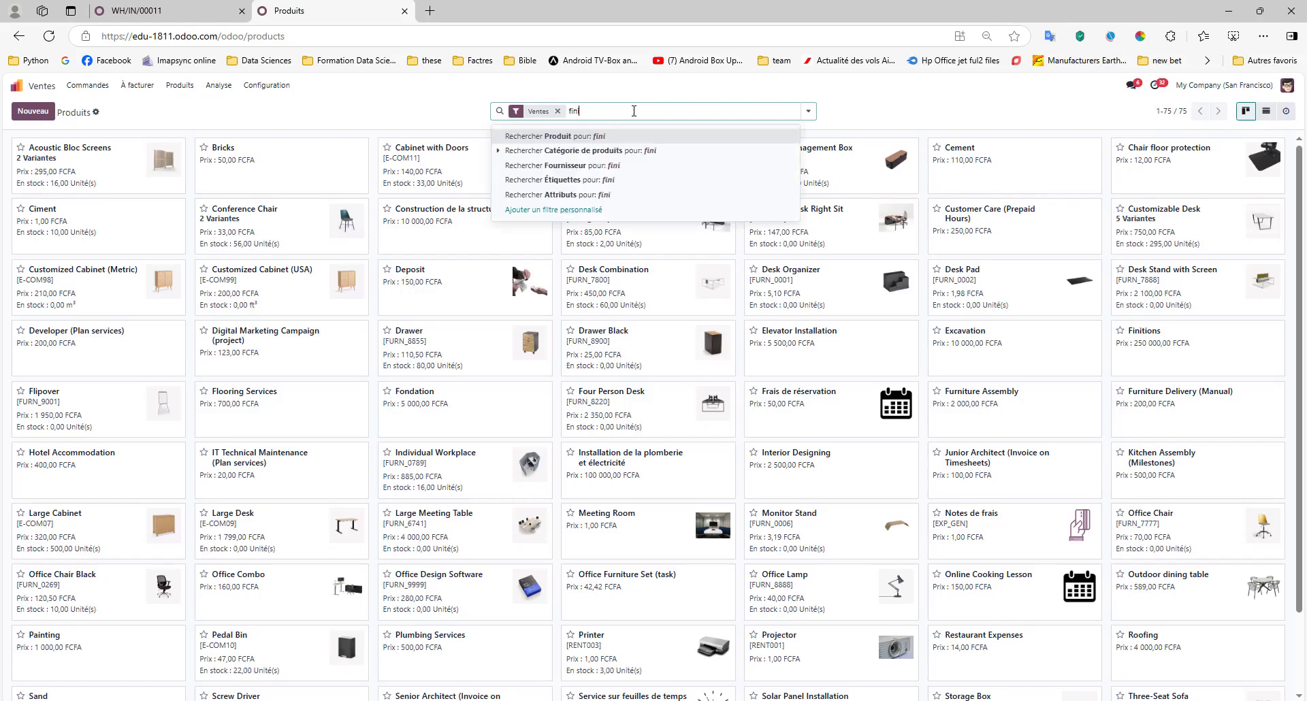
pyautogui.press('Return')
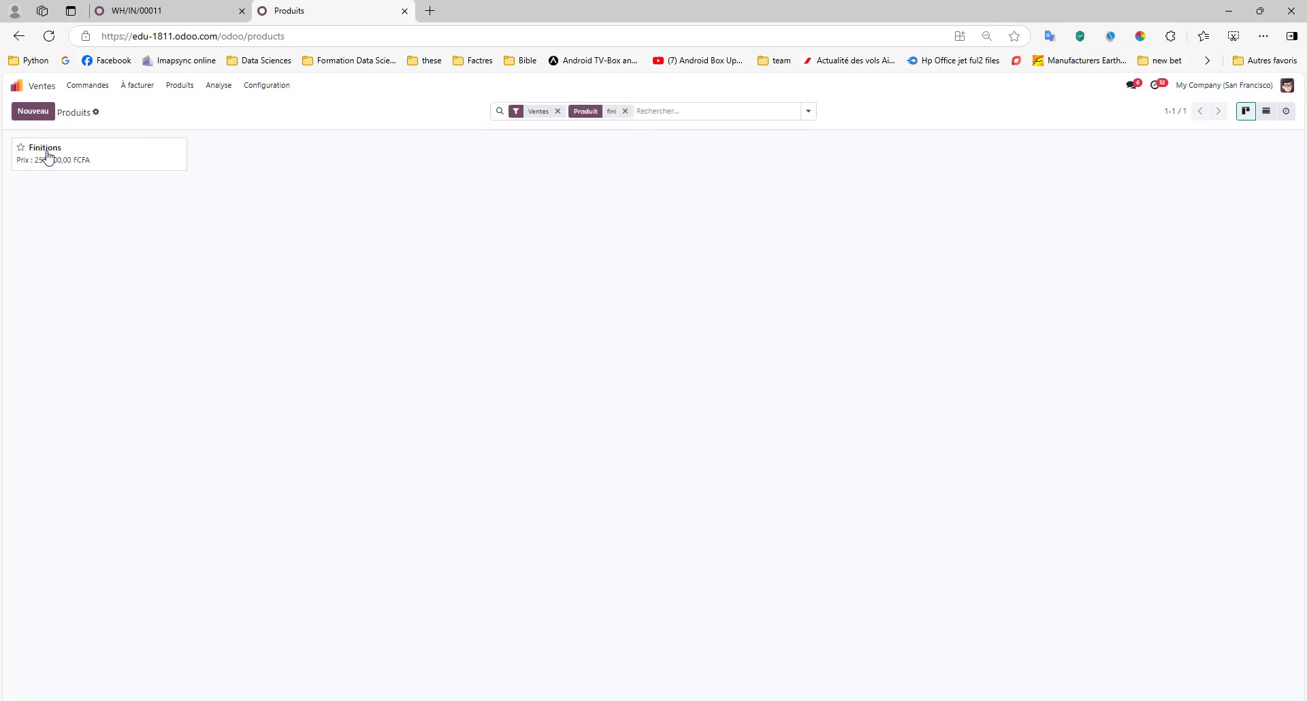
pyautogui.click(47, 157)
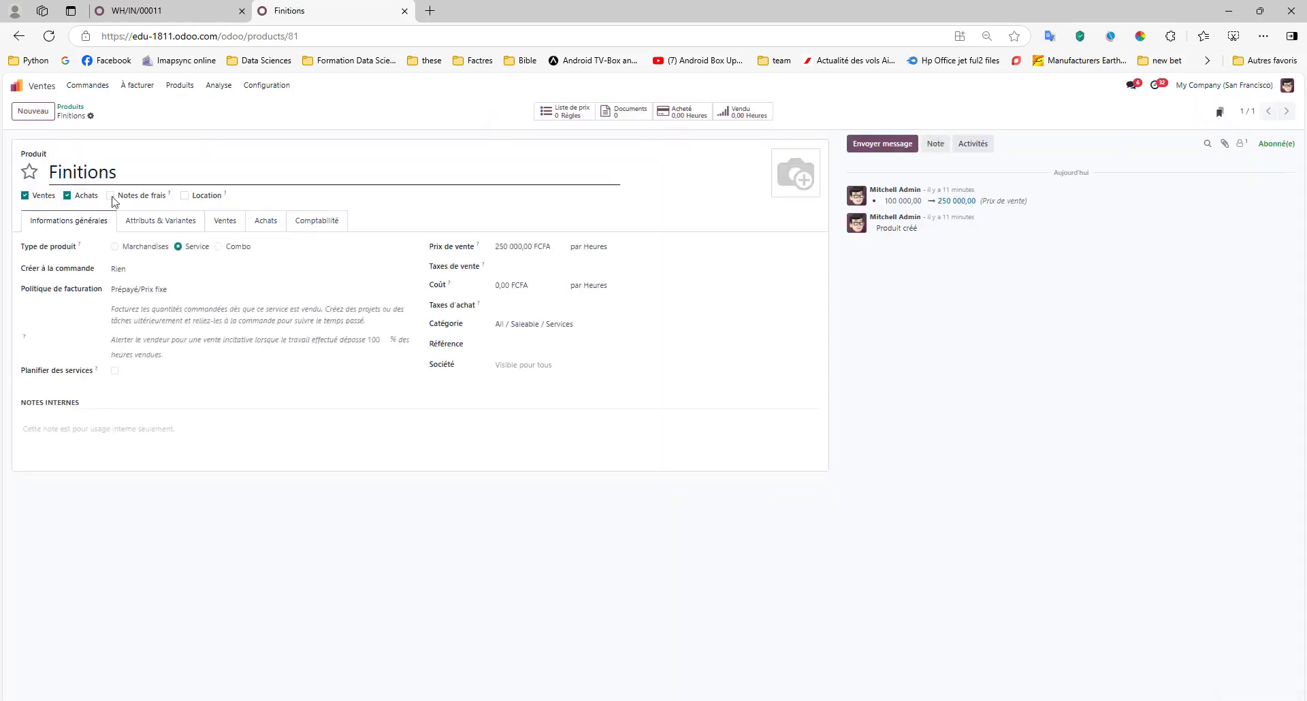
# - Set Finitions to create a "Tâche" on order in the project "Modèle Construction bâtiment" and save the product
pyautogui.click(144, 272)
pyautogui.click(133, 299)
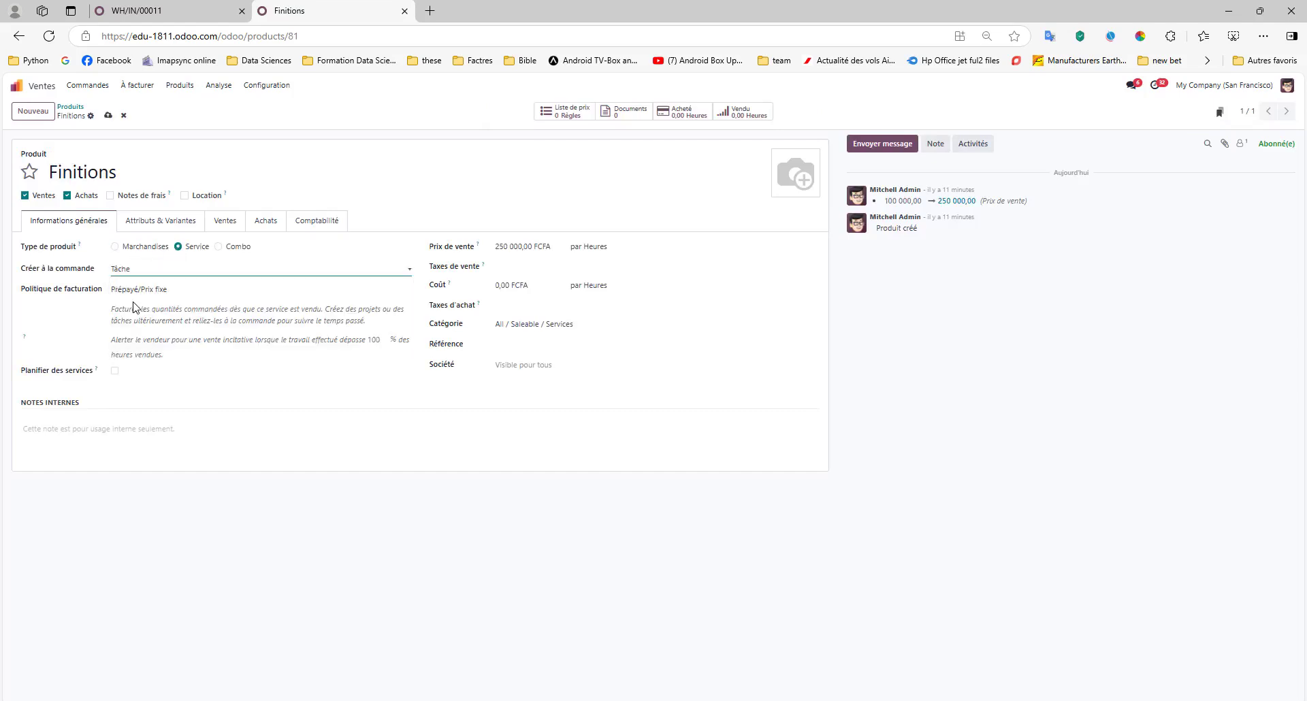
pyautogui.click(139, 289)
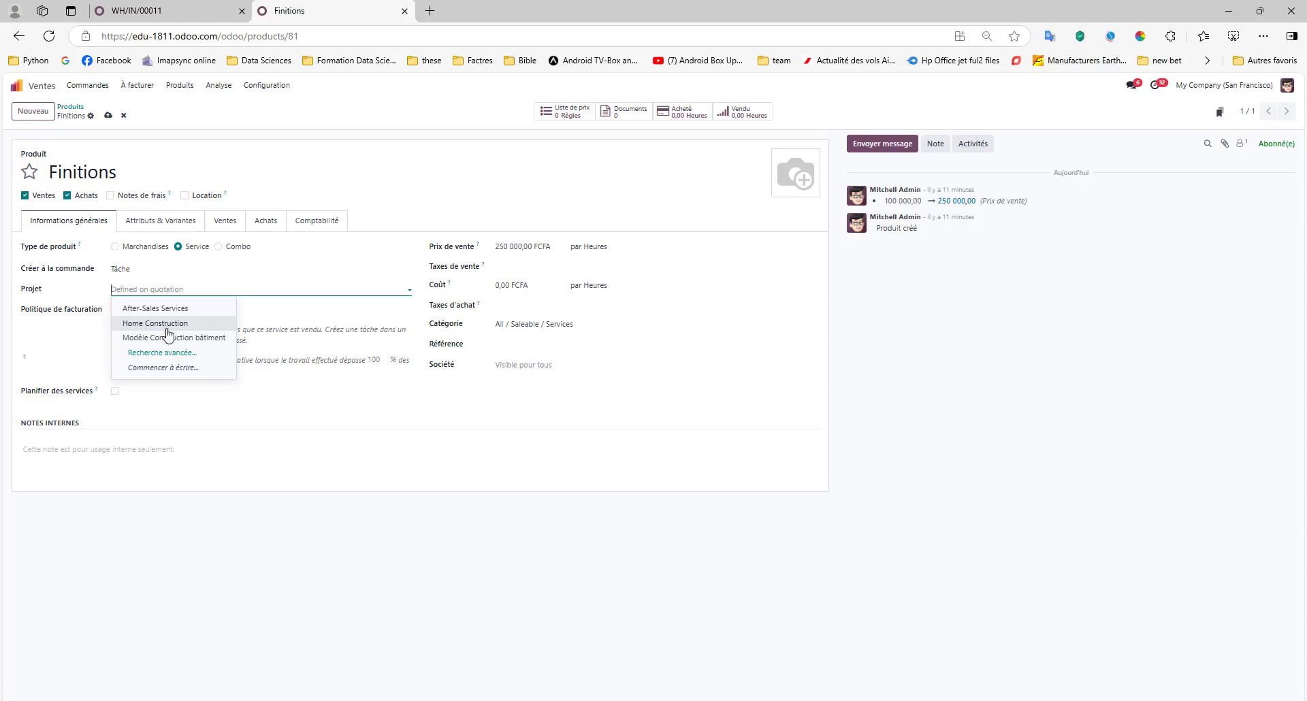
pyautogui.click(168, 338)
pyautogui.click(108, 116)
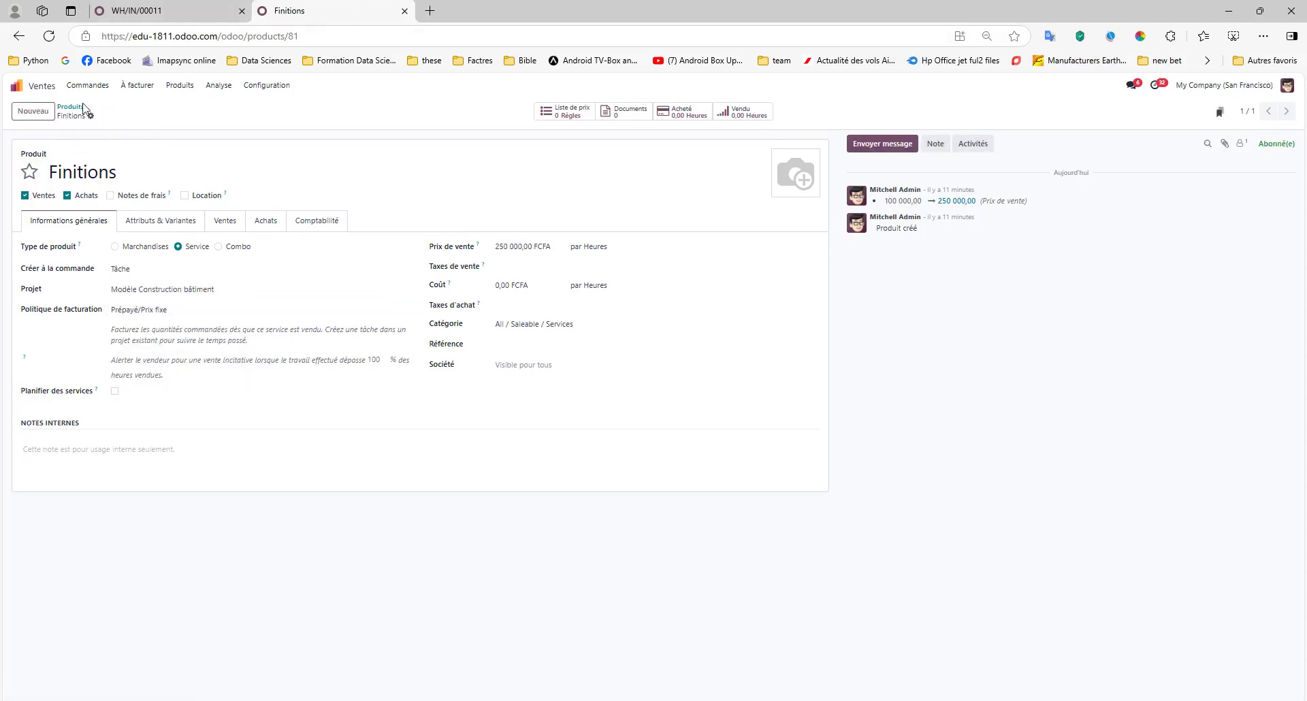
# - Open the Projet app in a new browser tab and view all tasks of "Modèle Construction bâtiment", without the "Tâches ouvertes" filter
pyautogui.click(22, 88)
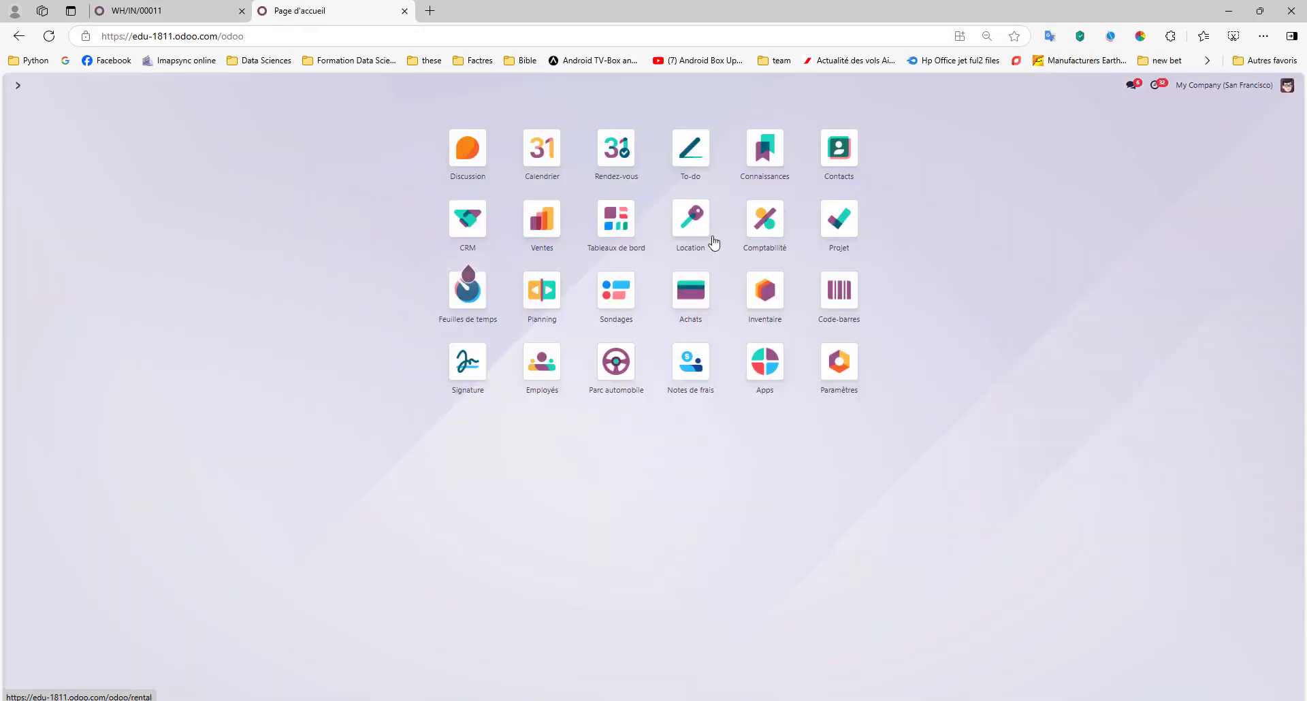
pyautogui.rightClick(825, 228)
pyautogui.click(878, 242)
pyautogui.click(502, 13)
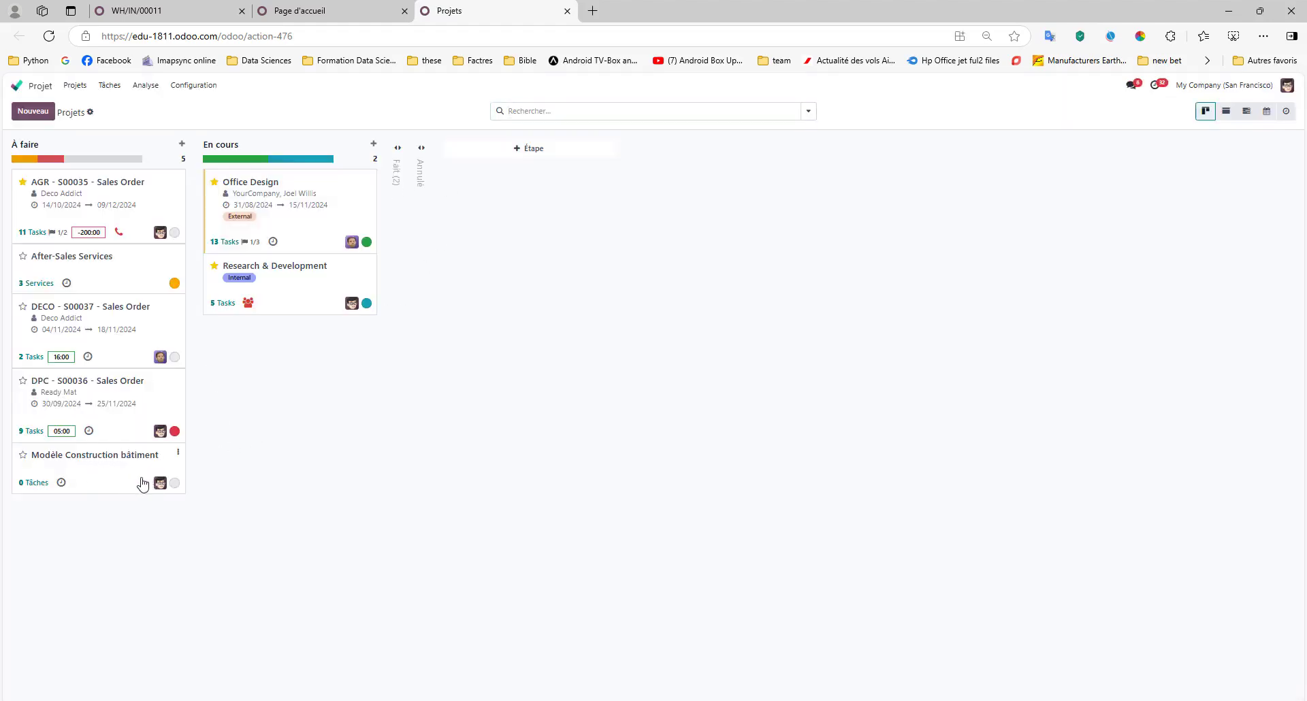
pyautogui.click(113, 482)
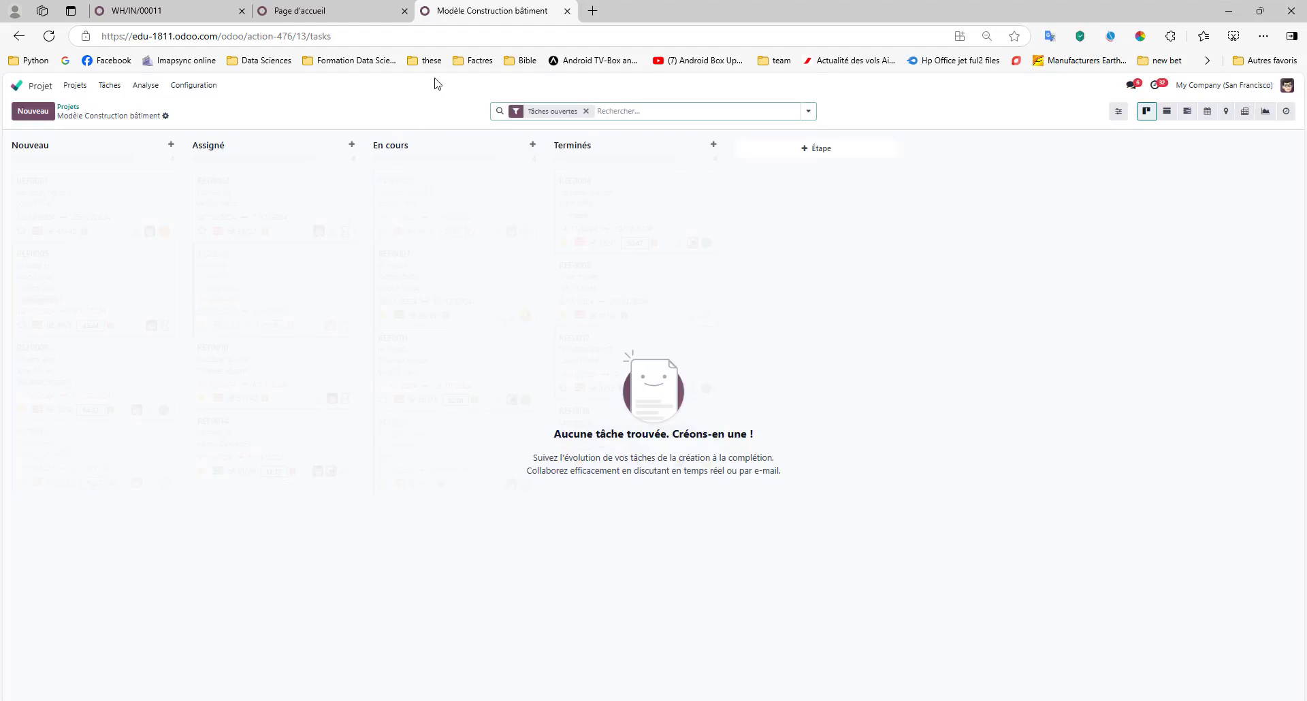
pyautogui.click(585, 111)
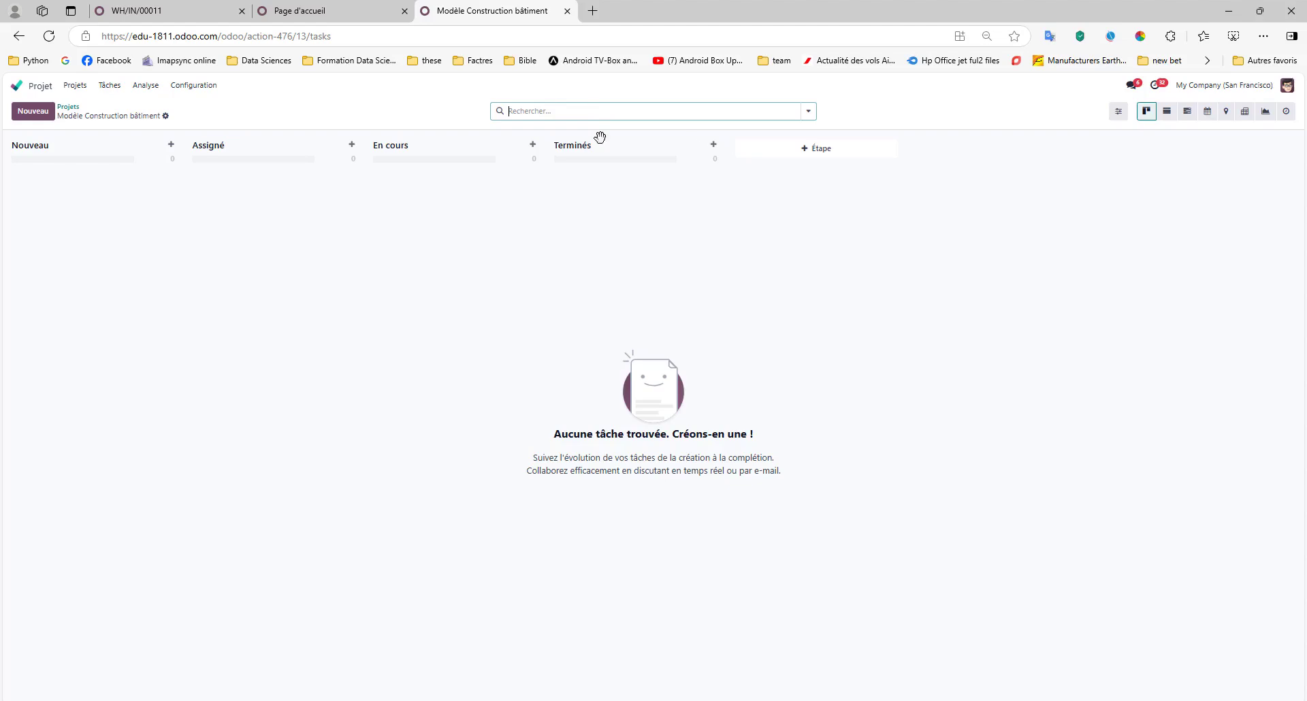
pyautogui.click(339, 4)
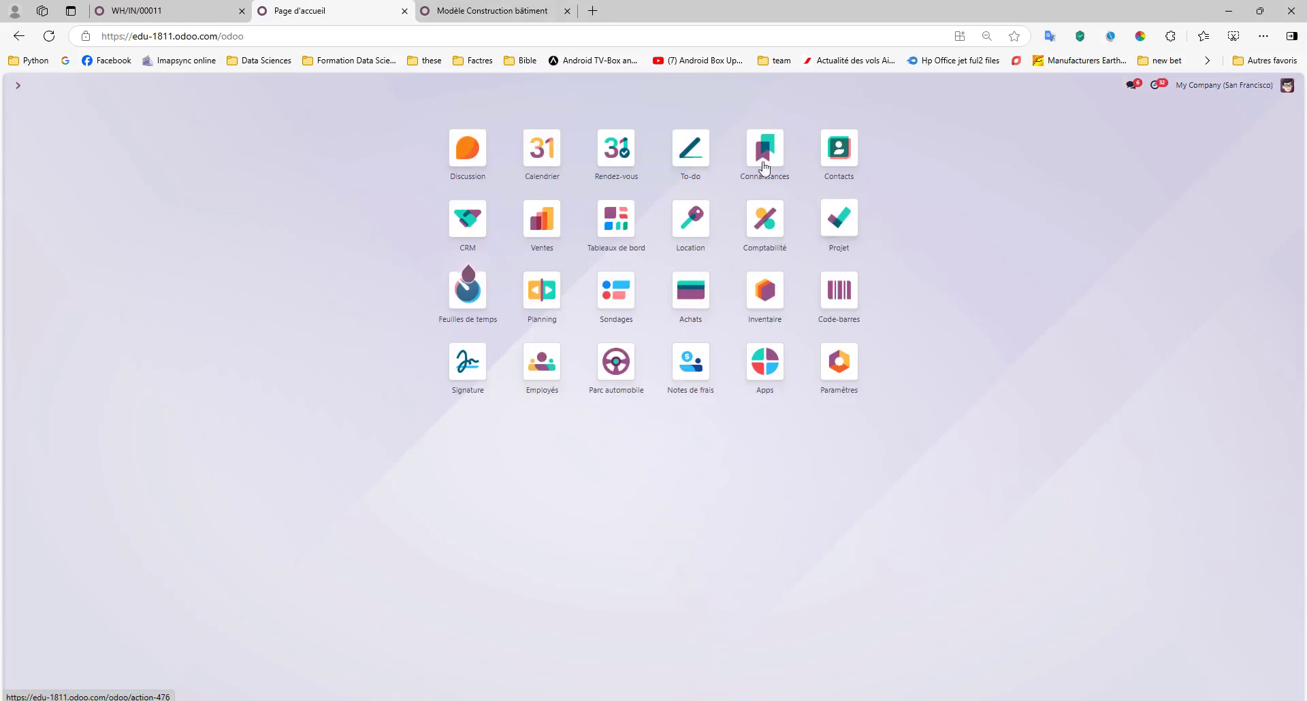
pyautogui.click(503, 8)
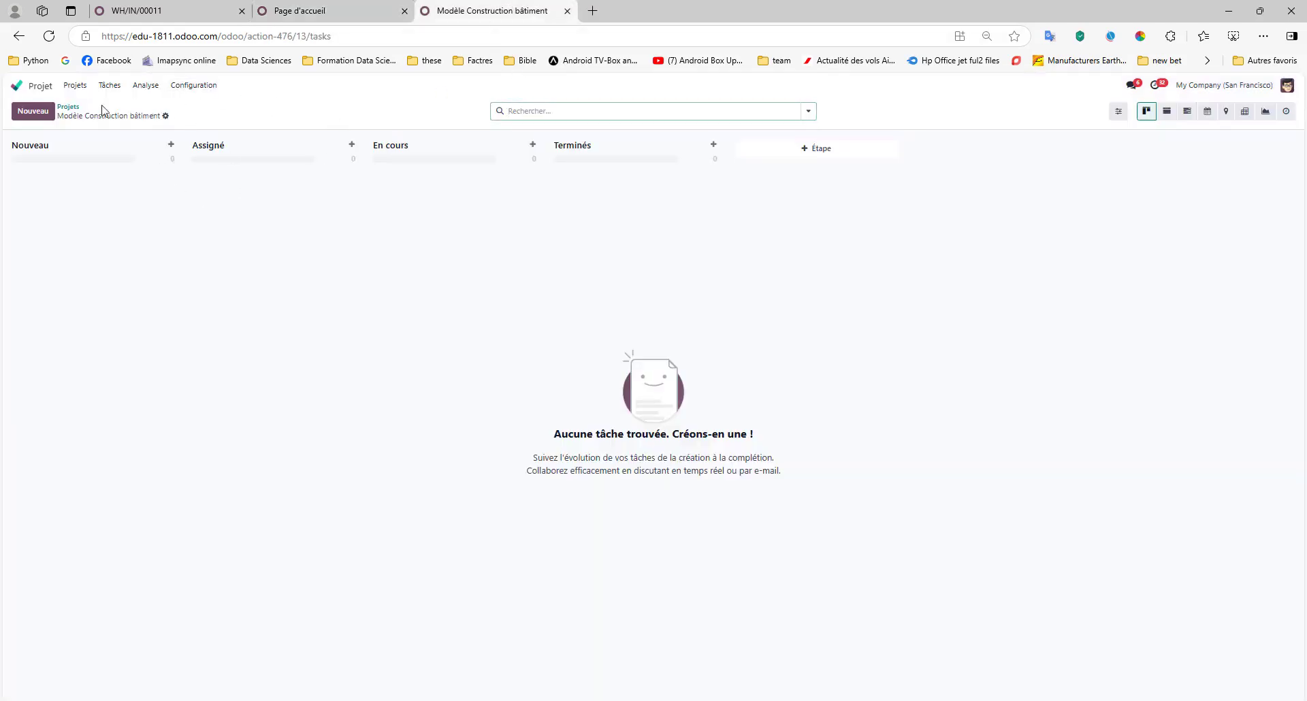
# - Go back to the Odoo home page tab, open the Ventes product list and start a new product
pyautogui.click(326, 12)
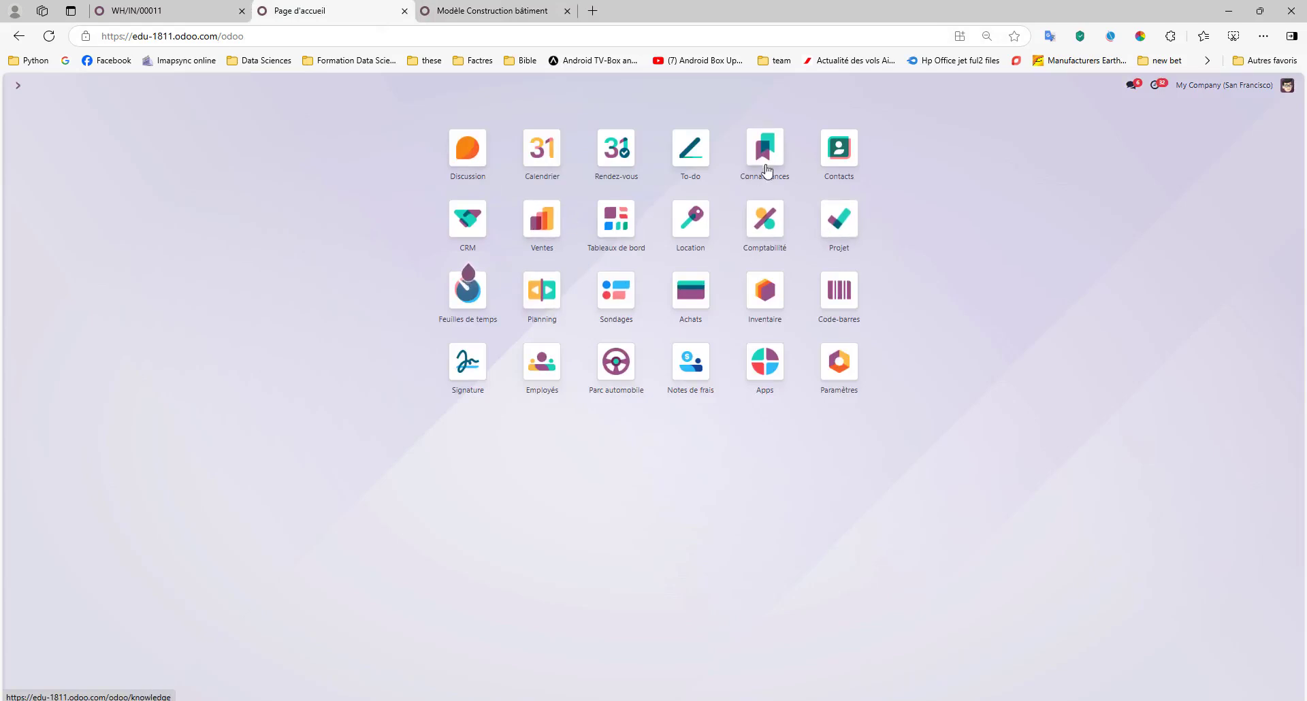
pyautogui.click(542, 218)
pyautogui.click(202, 86)
pyautogui.click(190, 109)
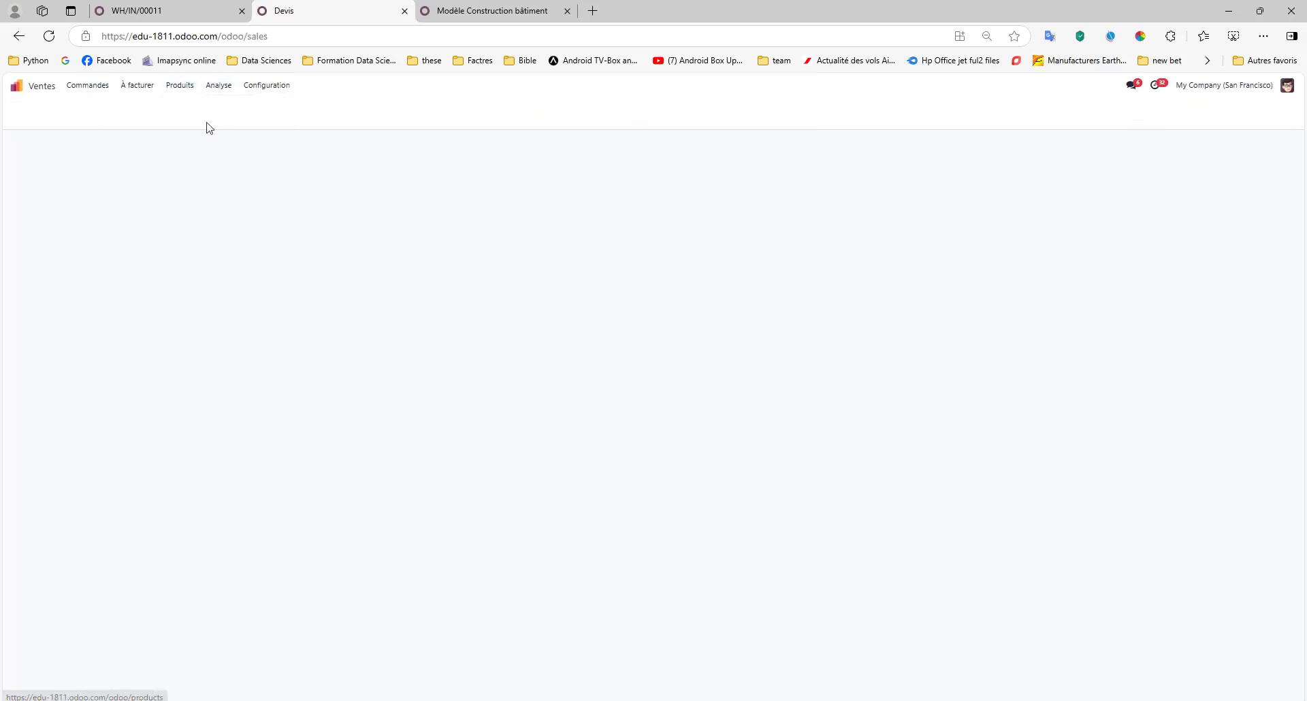
pyautogui.click(33, 111)
# - Name the new product "Construction bâtiment" and set its product type to Service
pyautogui.write('C')
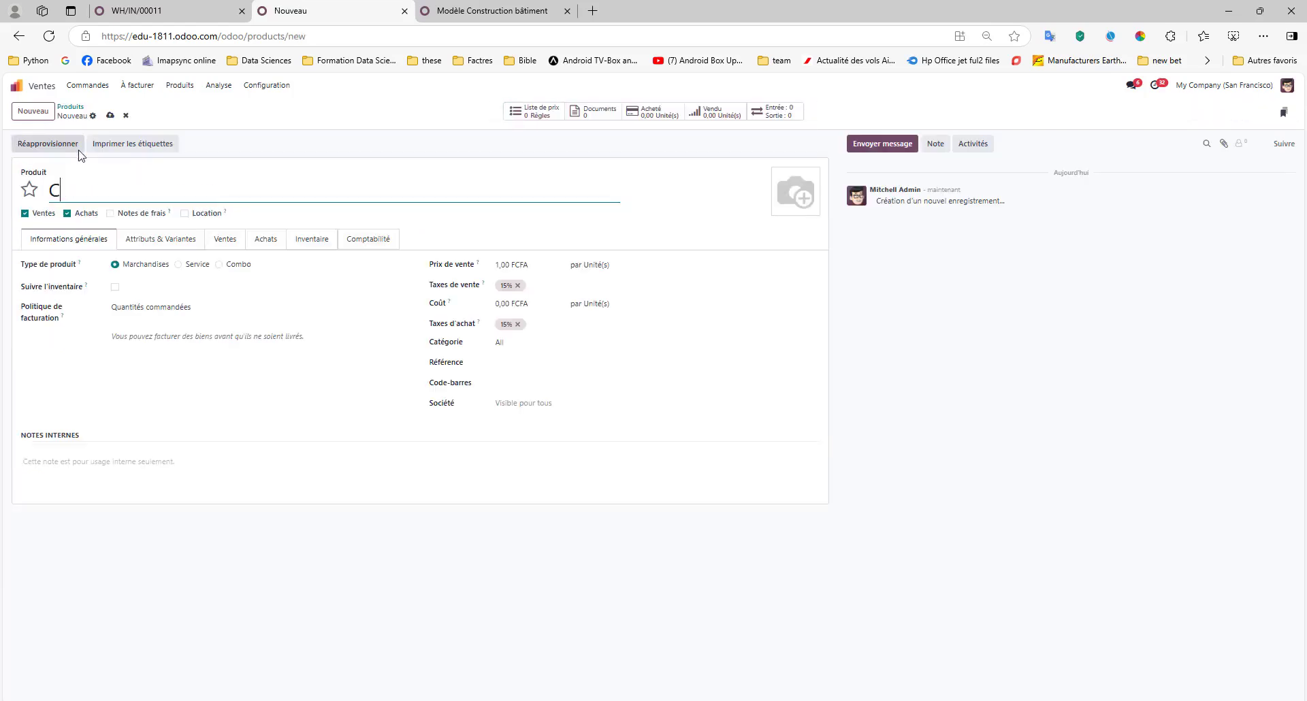
pyautogui.write('onstruction')
pyautogui.click(190, 270)
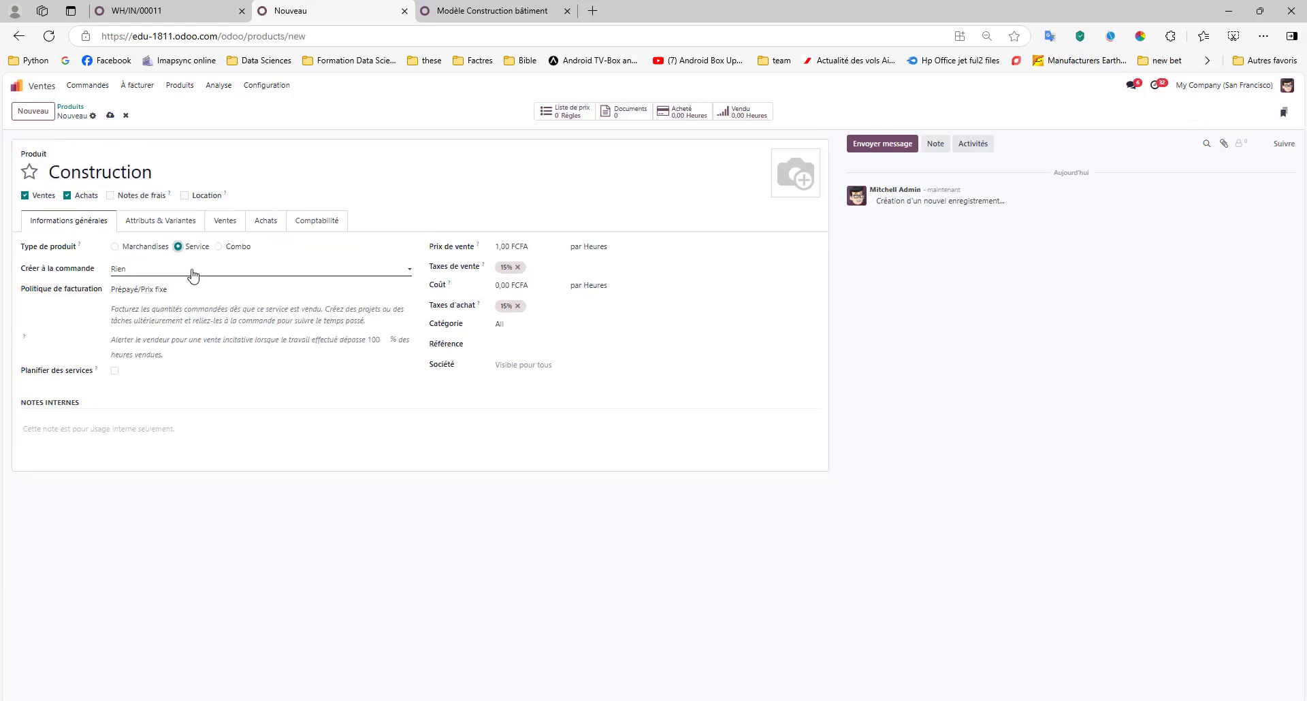
pyautogui.click(193, 275)
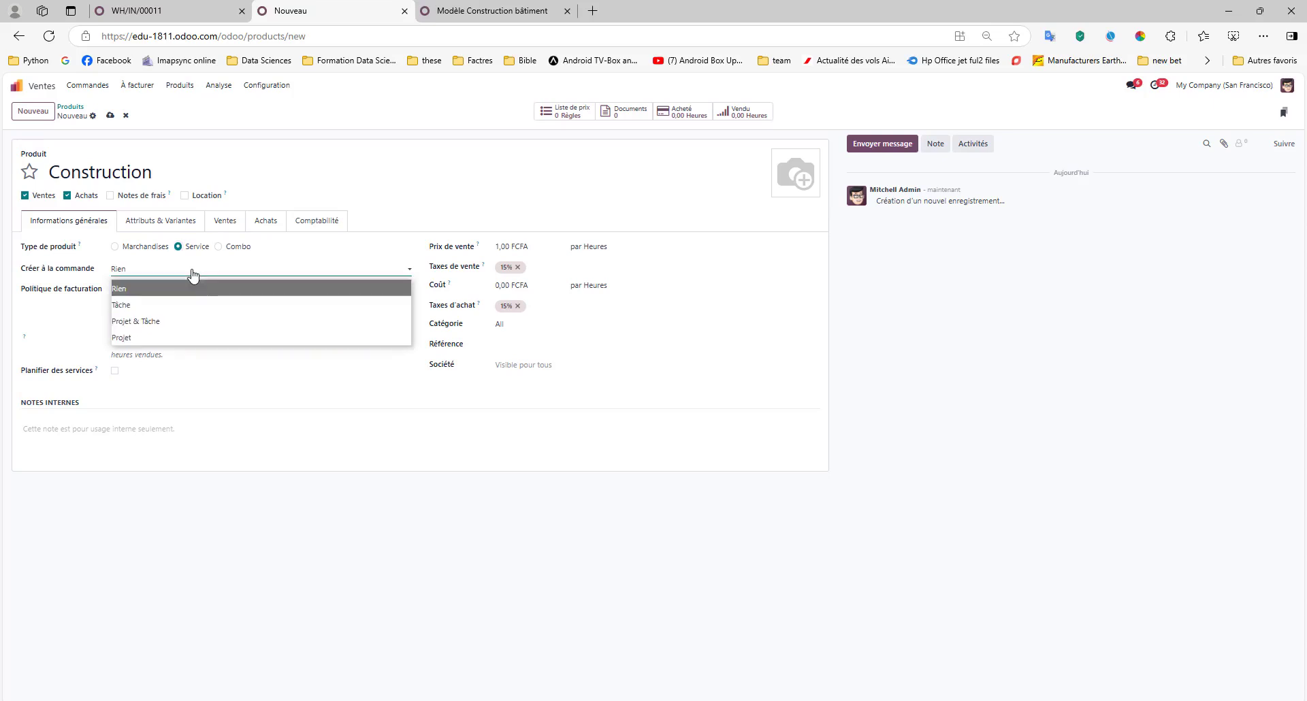
pyautogui.click(173, 172)
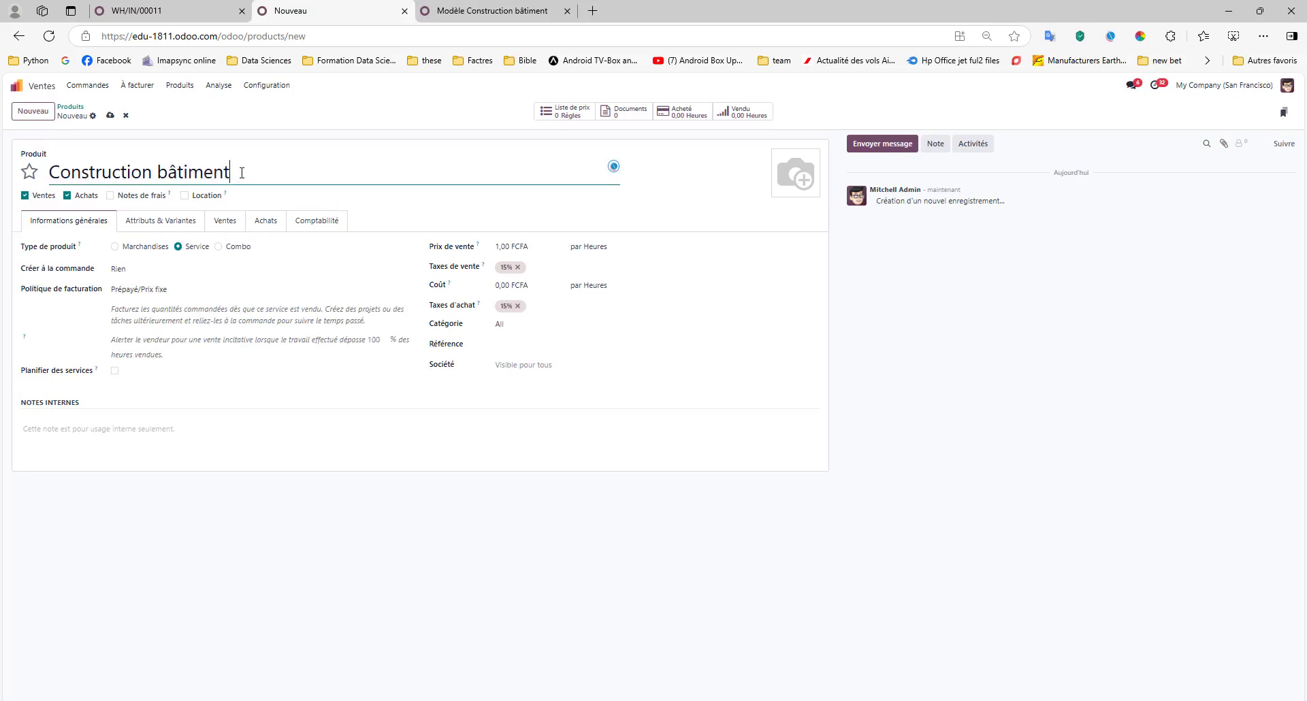
# - Set the product to create a "Projet" on order, using the project template "Modèle Construction bâtiment"
pyautogui.click(157, 272)
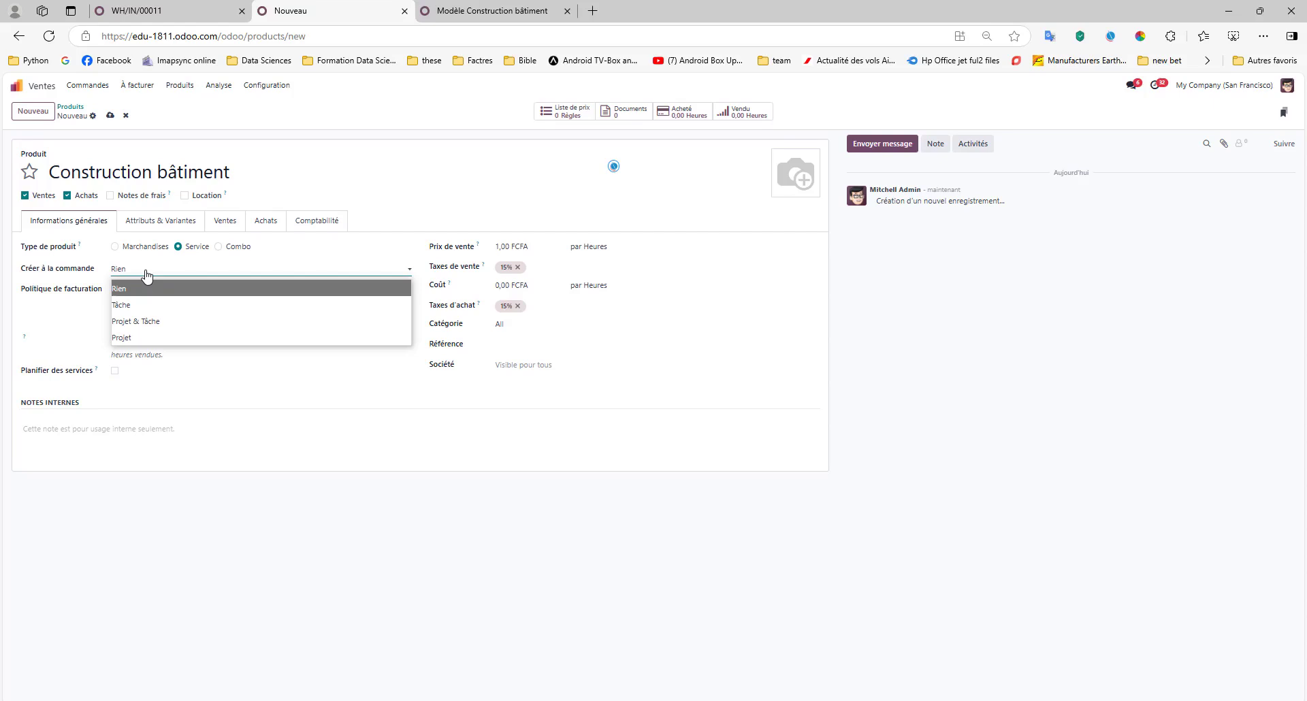
pyautogui.click(151, 322)
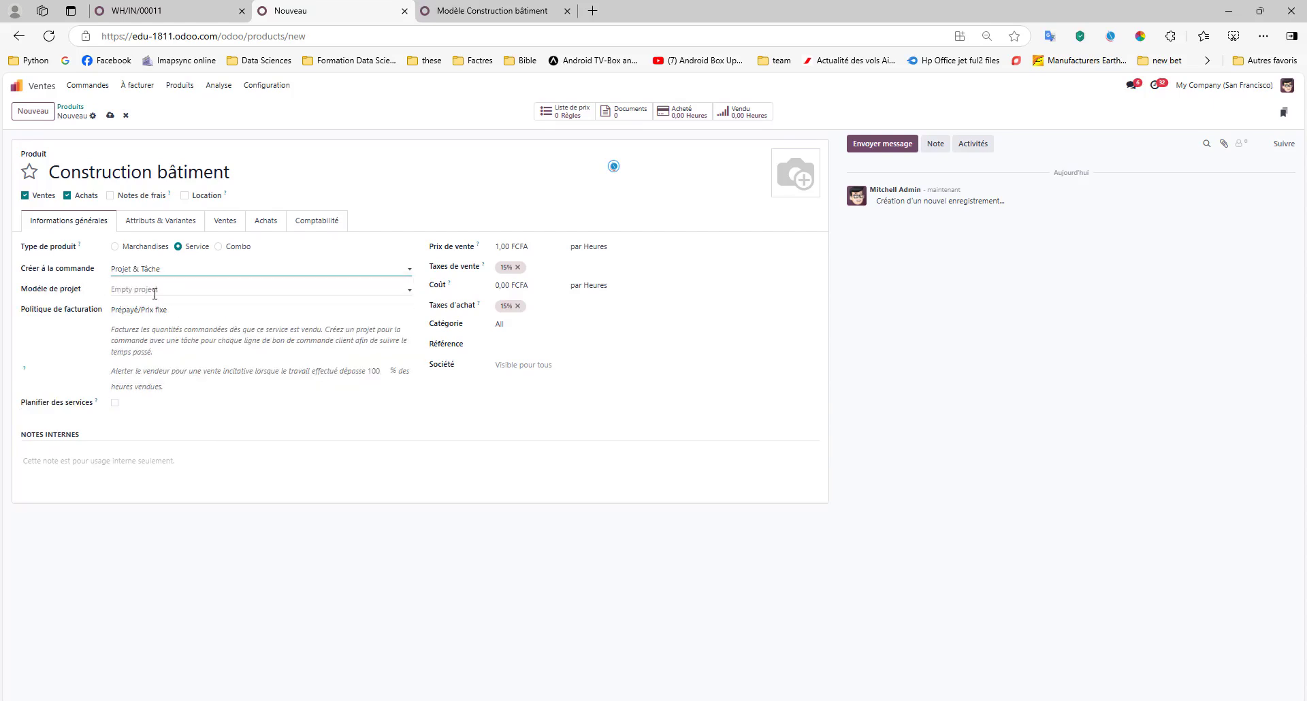
pyautogui.click(166, 272)
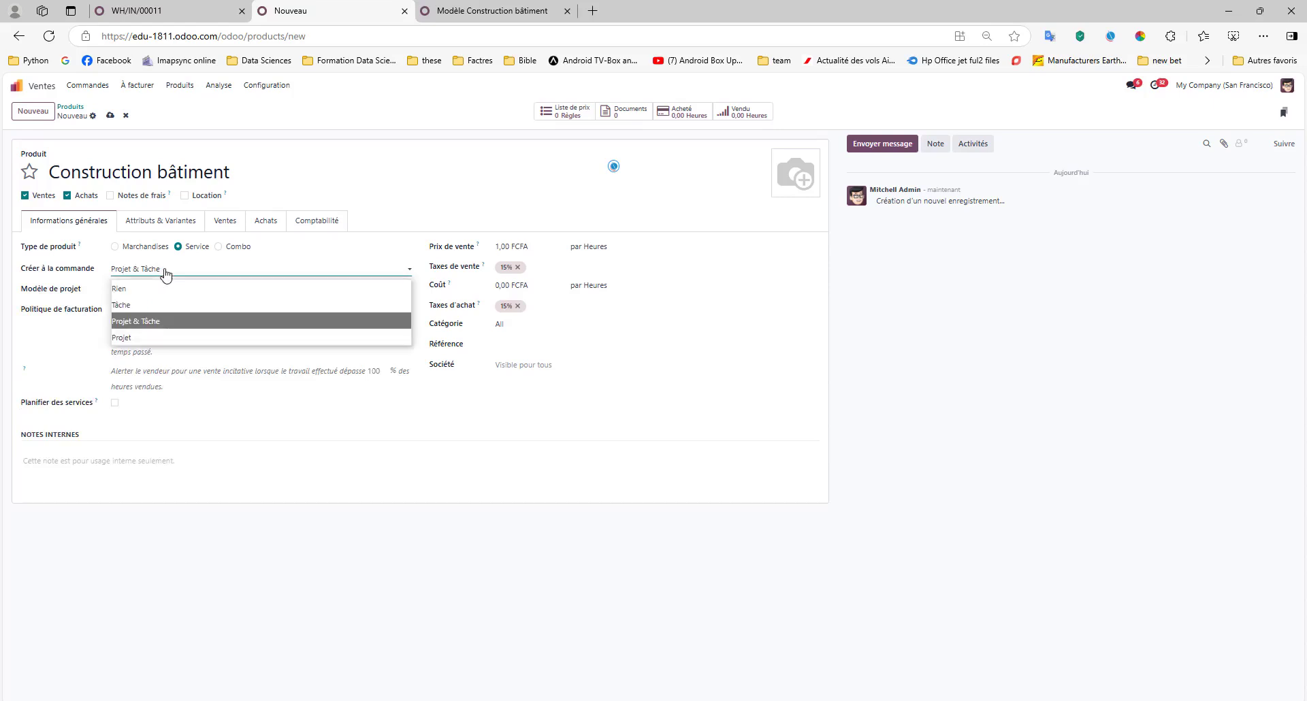
pyautogui.click(166, 337)
pyautogui.click(164, 289)
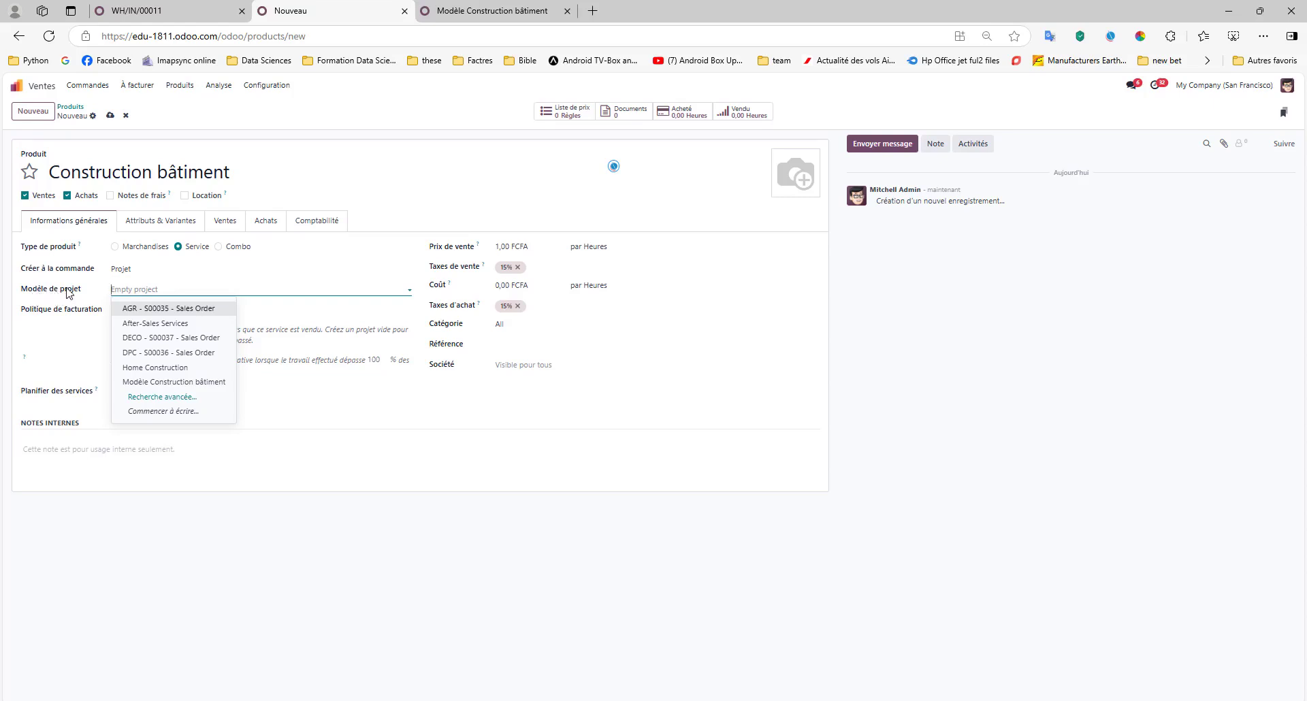
pyautogui.click(145, 382)
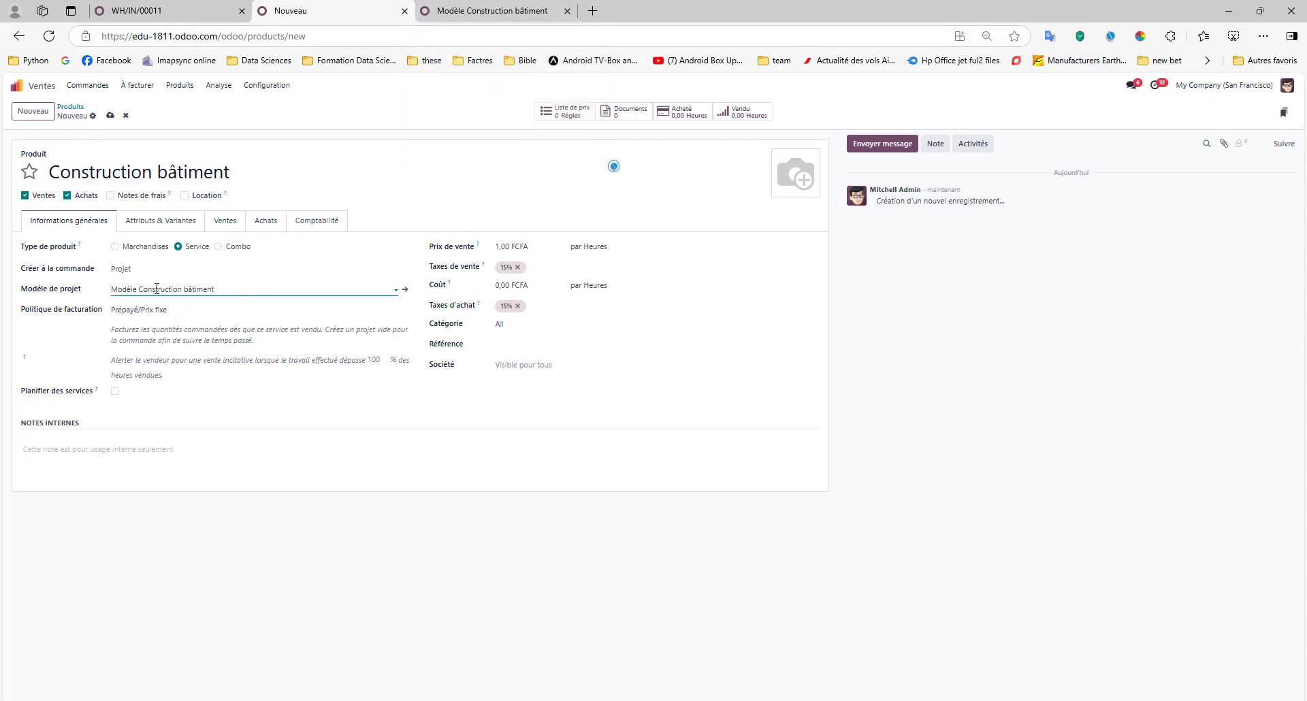
# - Remove the 15% sales and purchase taxes from the Construction bâtiment product and save it
pyautogui.click(517, 266)
pyautogui.click(517, 306)
pyautogui.click(110, 115)
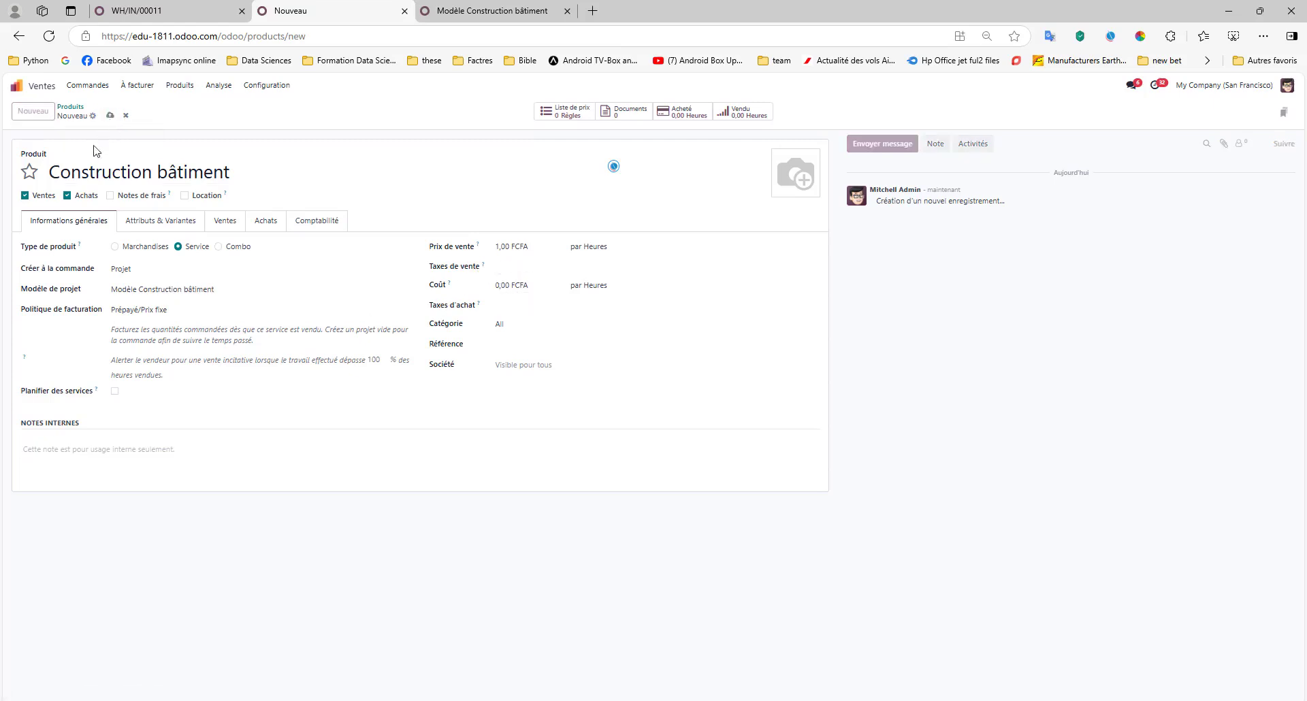
# - Show the list of all projects in the Projet browser tab, then return to the Construction bâtiment product's tab
pyautogui.click(447, 5)
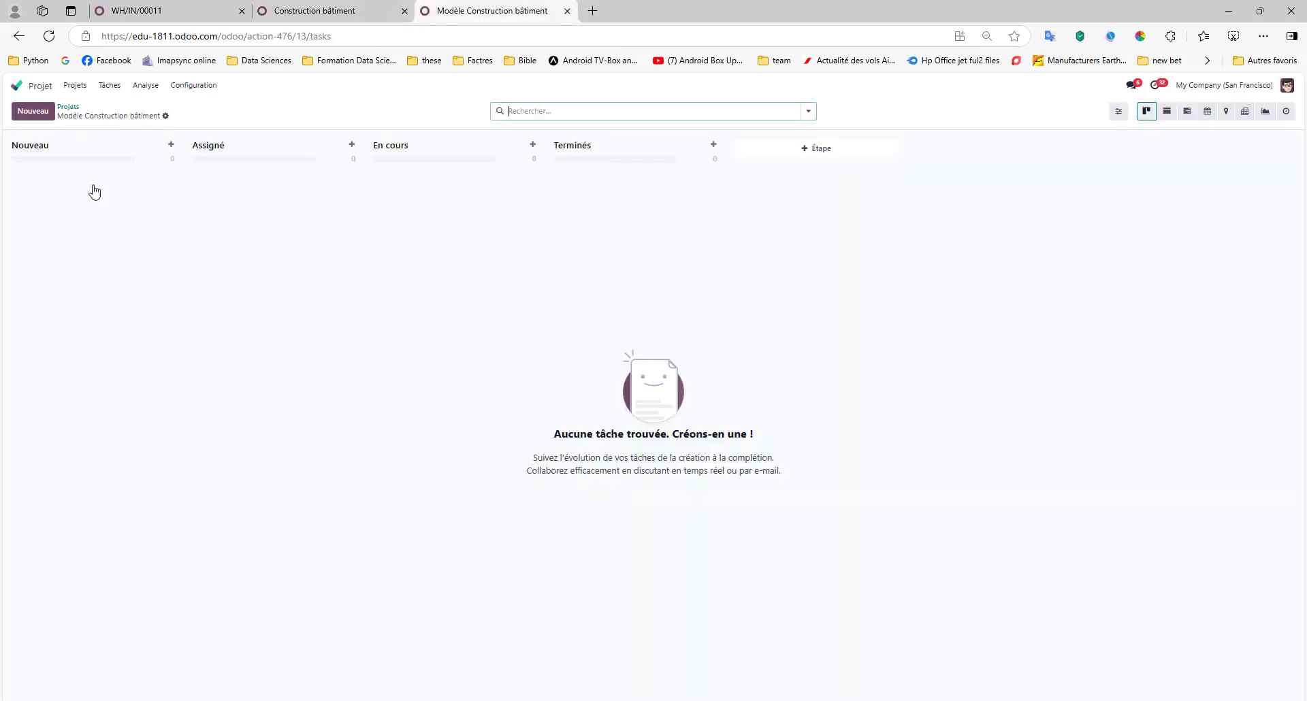
pyautogui.click(68, 106)
pyautogui.click(285, 12)
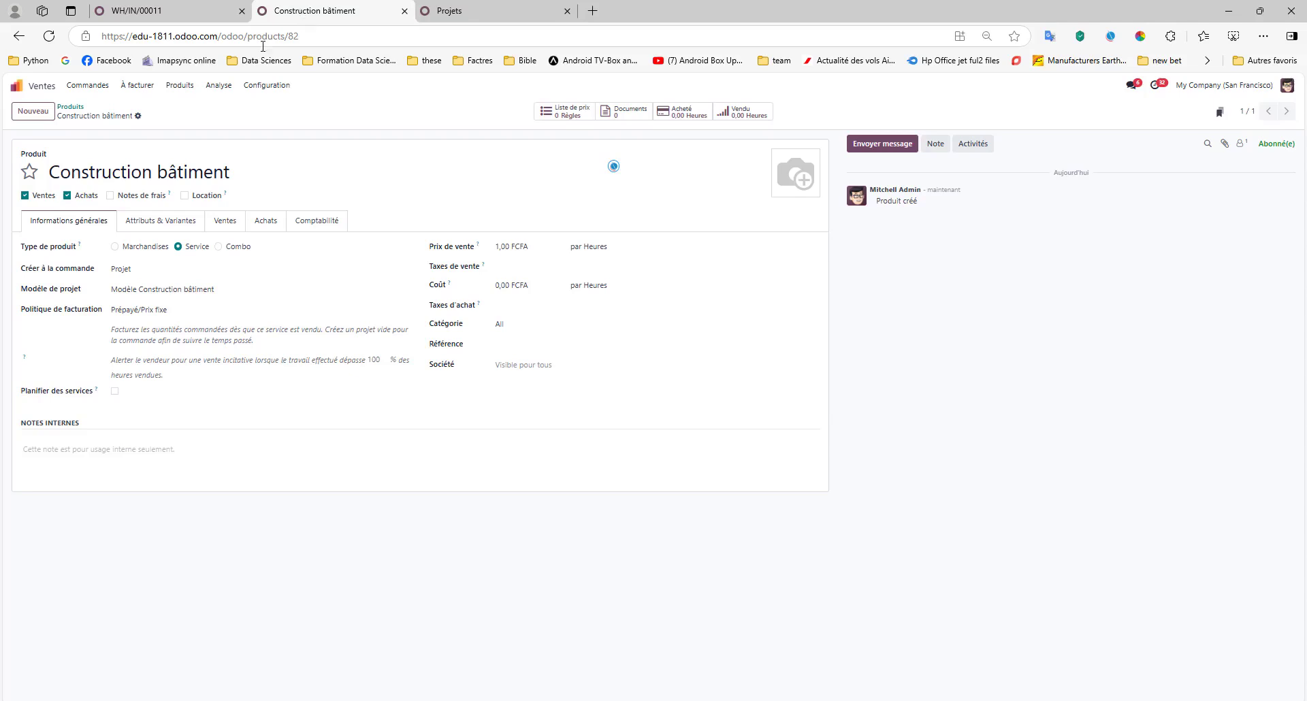
# - Create a new sales order from the orders list and choose Mat Déco as its client
pyautogui.click(88, 85)
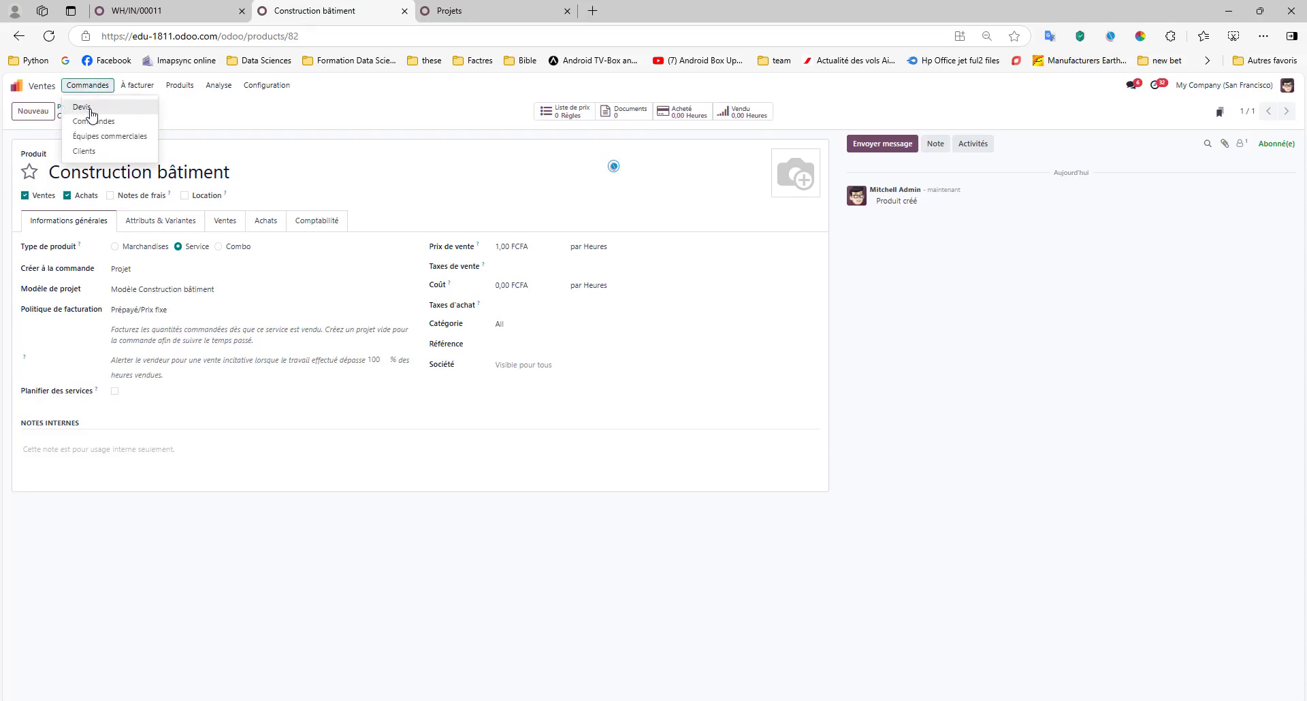
pyautogui.click(93, 121)
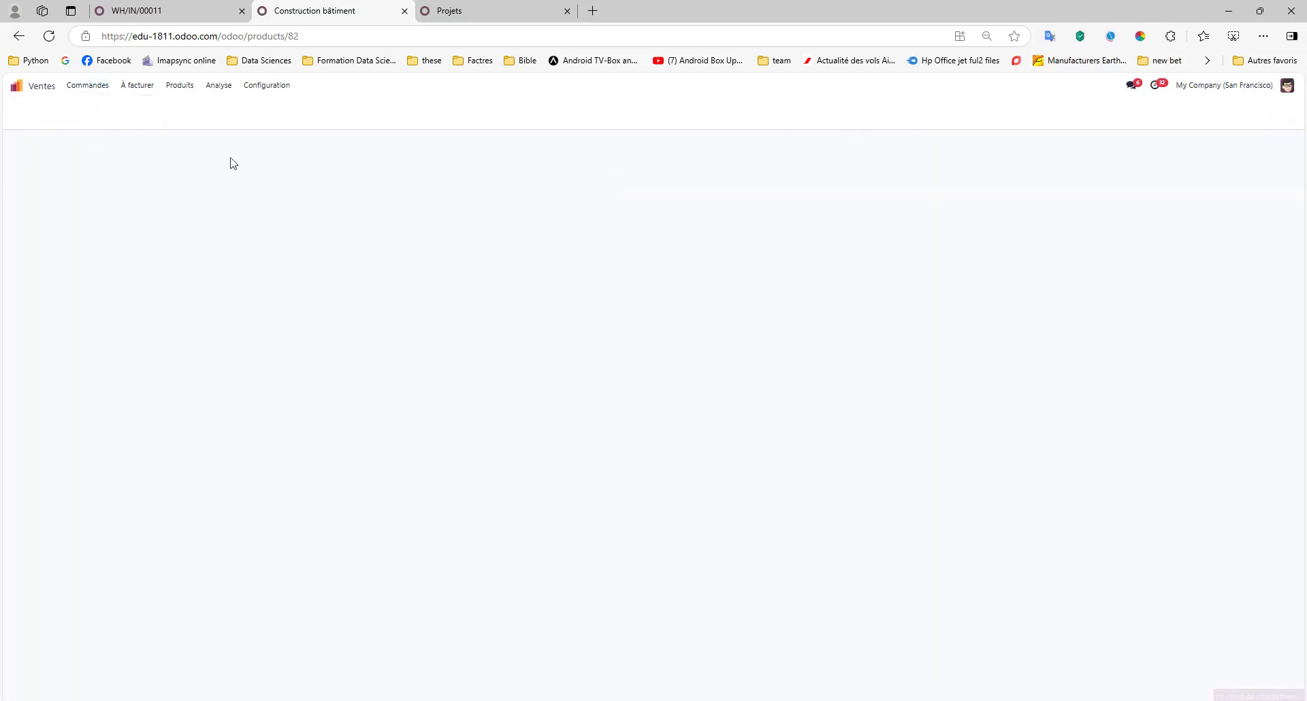
pyautogui.click(33, 111)
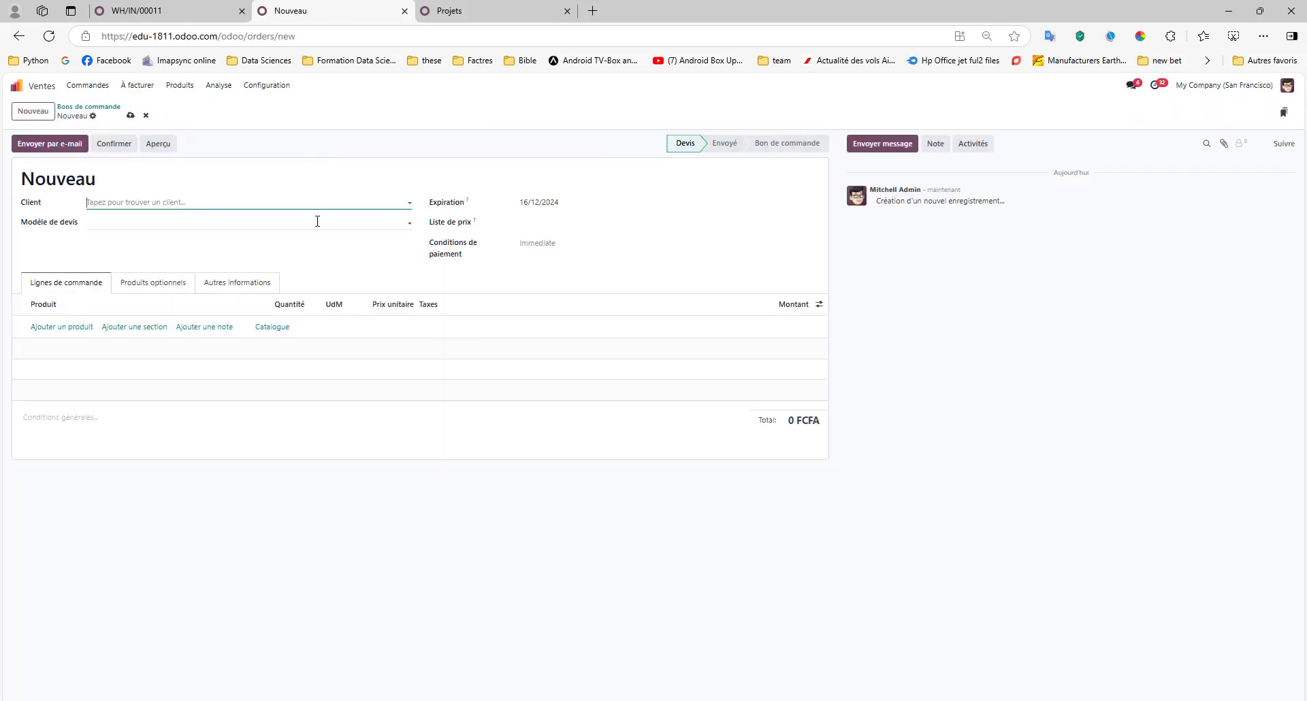
pyautogui.write('mat')
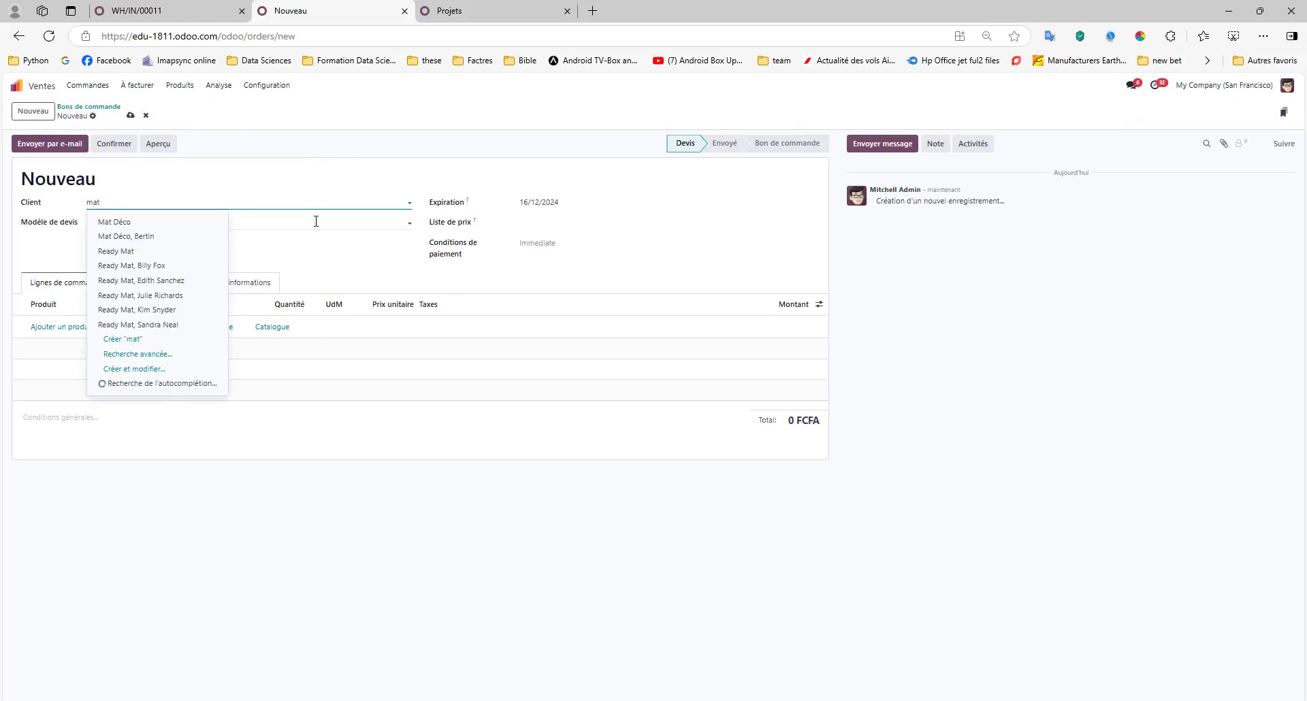
pyautogui.click(150, 224)
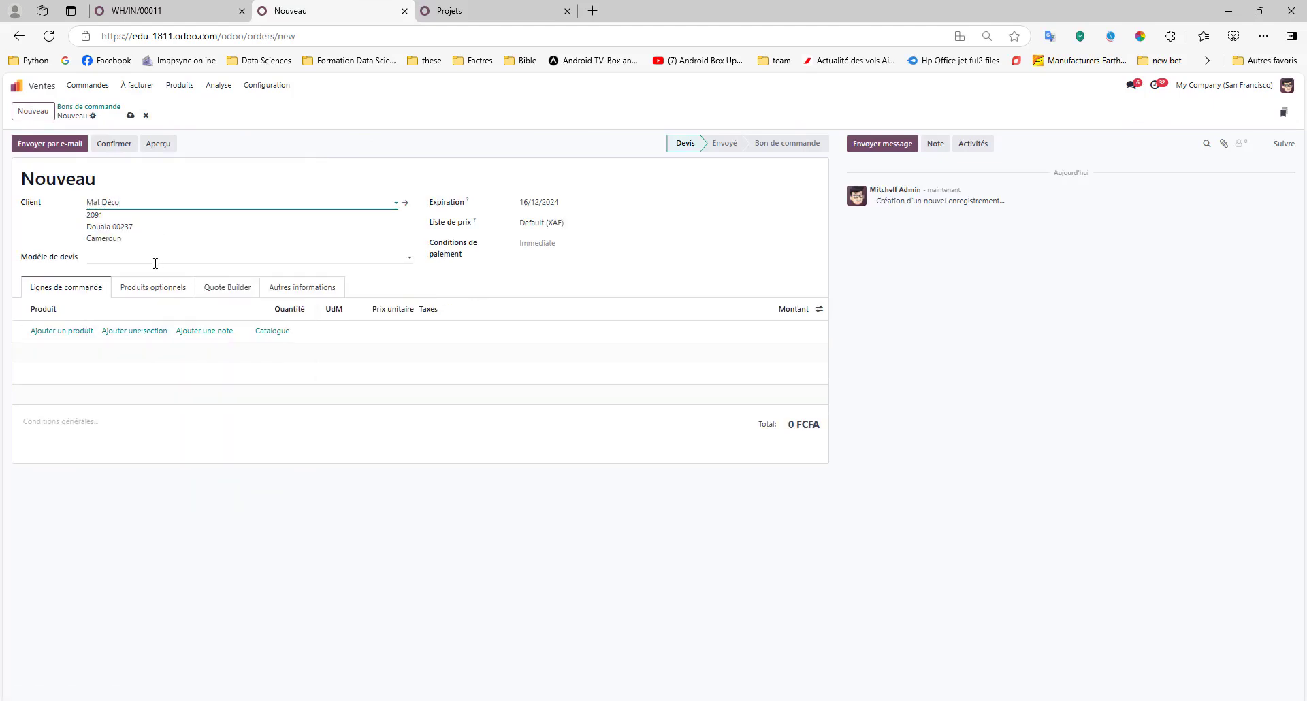
# - Check which quotation templates are available for the new order through the advanced search, without selecting one
pyautogui.click(175, 254)
pyautogui.click(146, 304)
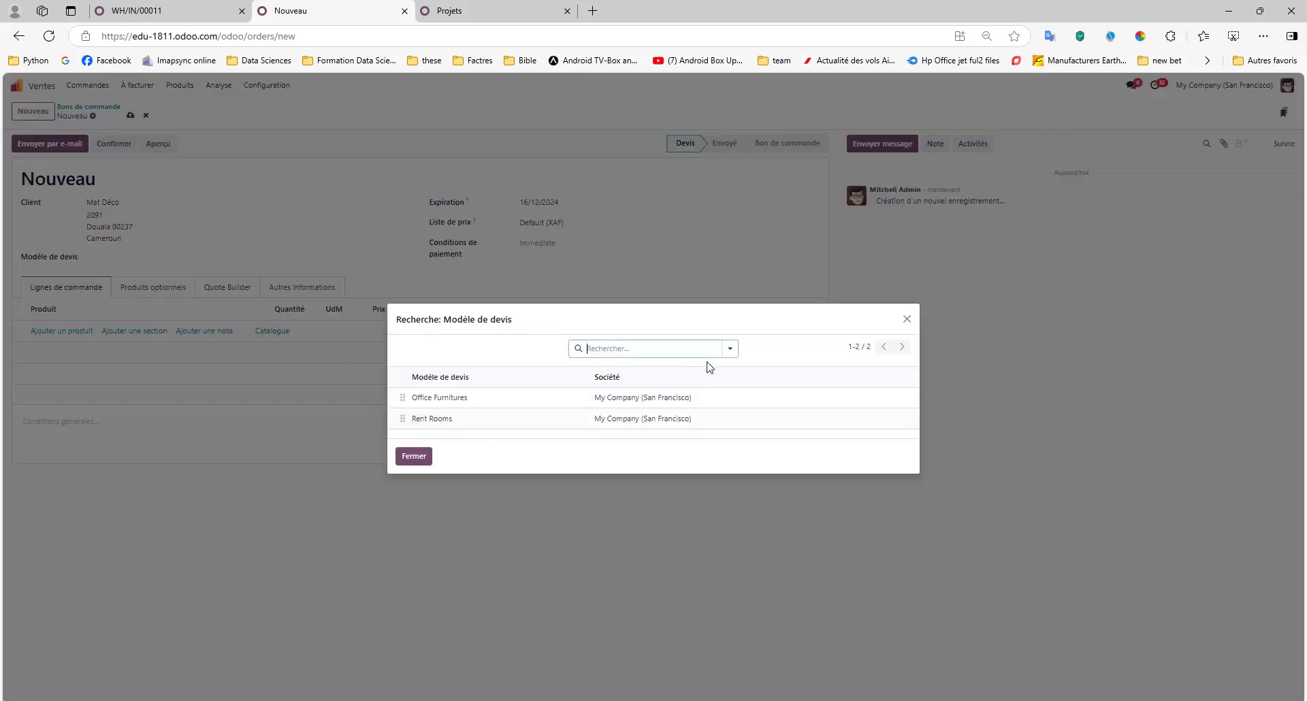
pyautogui.click(728, 349)
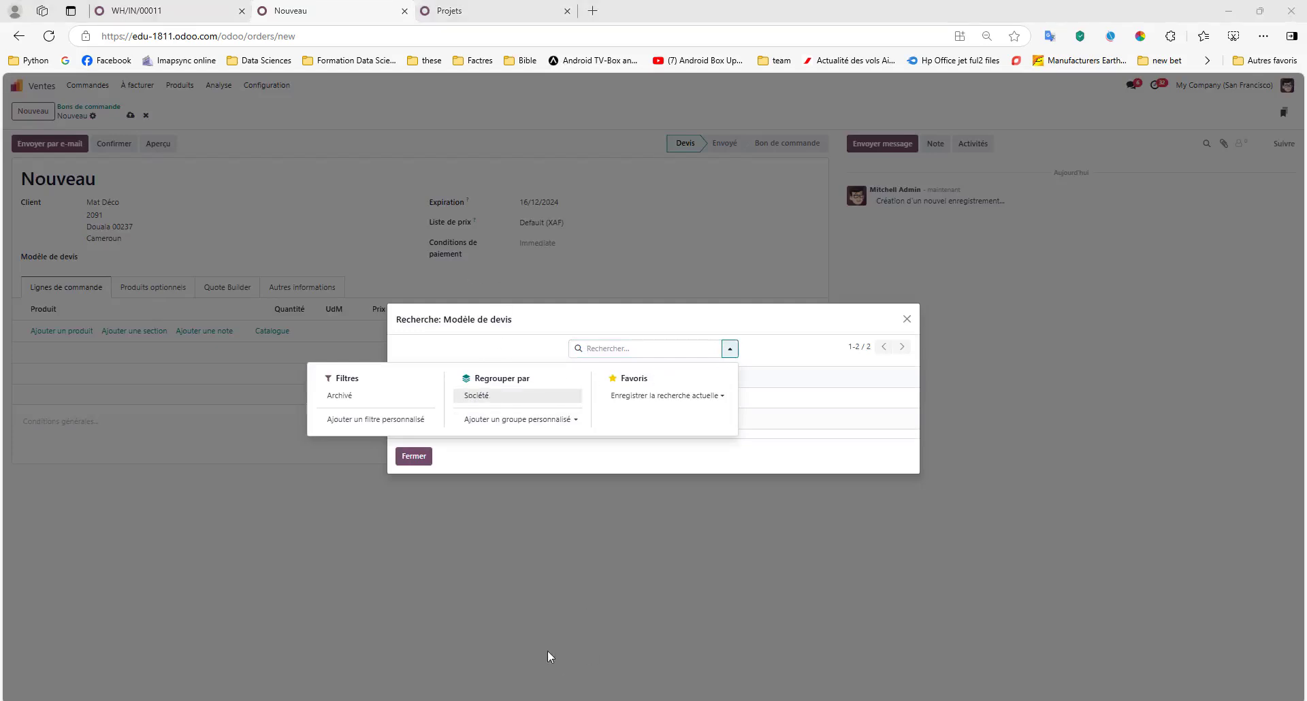
pyautogui.click(267, 145)
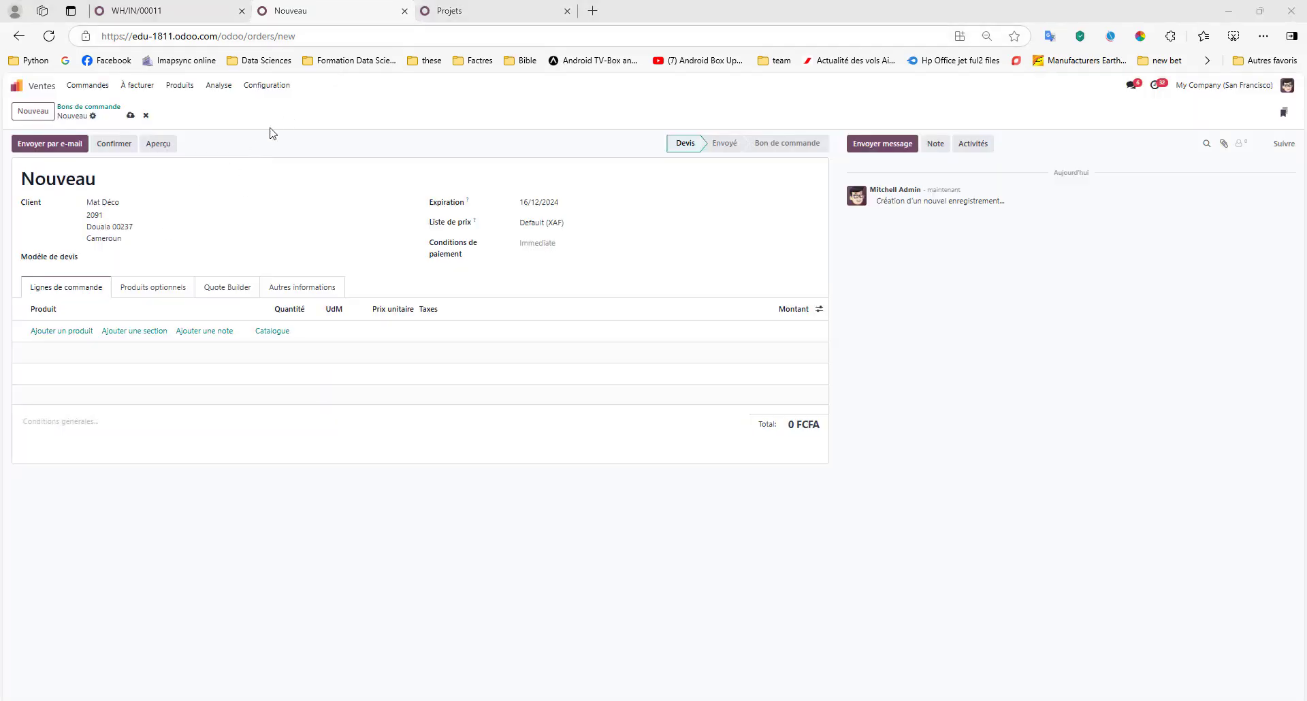
pyautogui.click(128, 257)
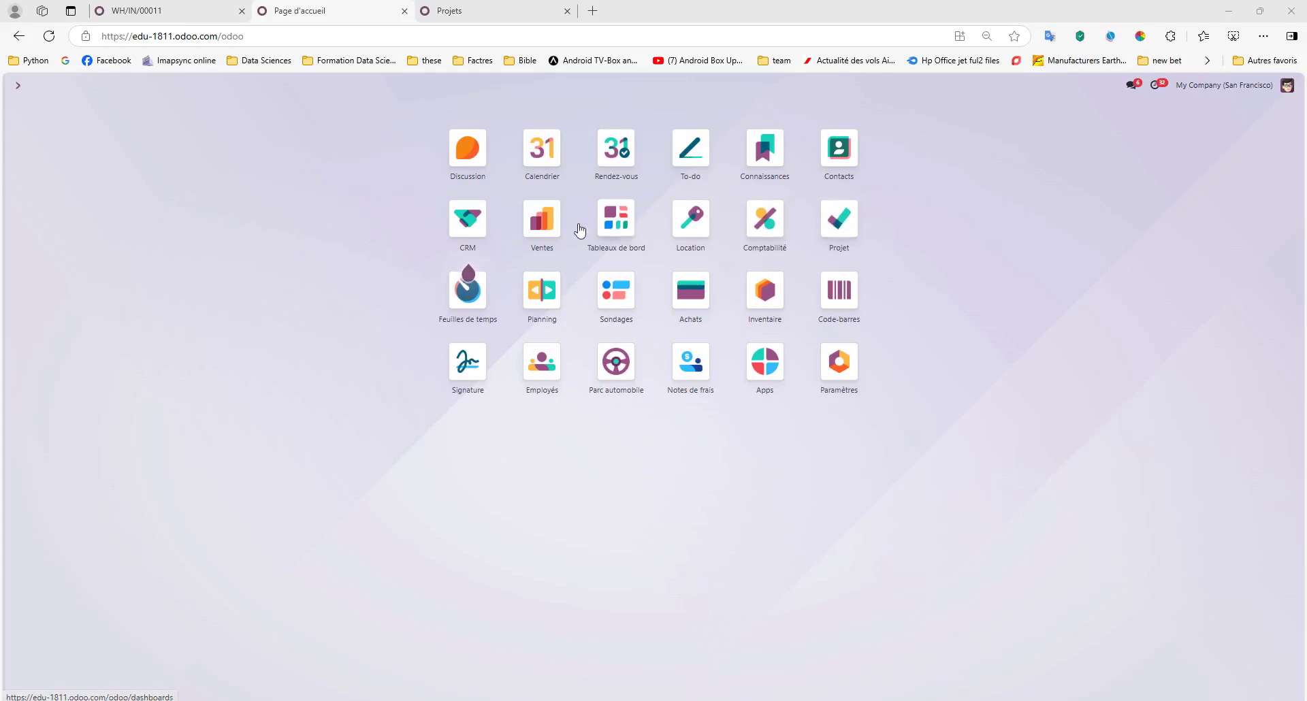
# - Open the quotation templates in the Ventes configuration and start a new template named "Construction de bâtiment"
pyautogui.click(537, 227)
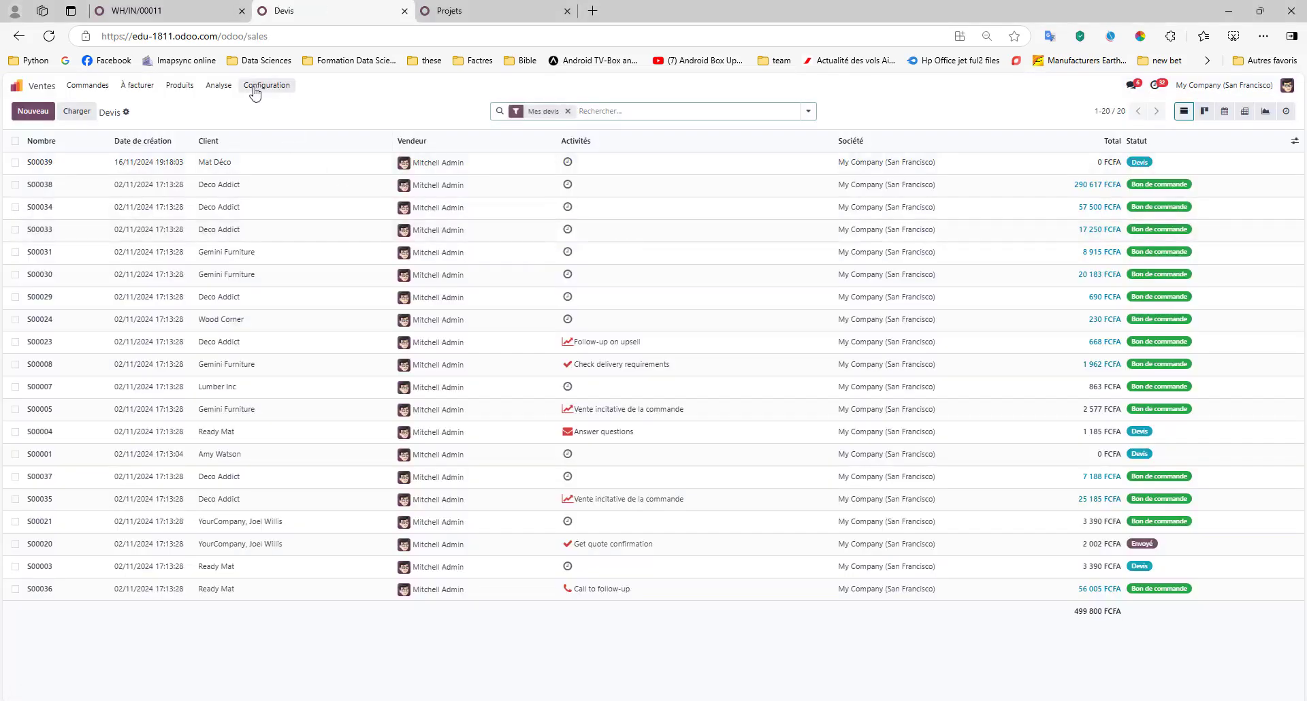
pyautogui.click(261, 86)
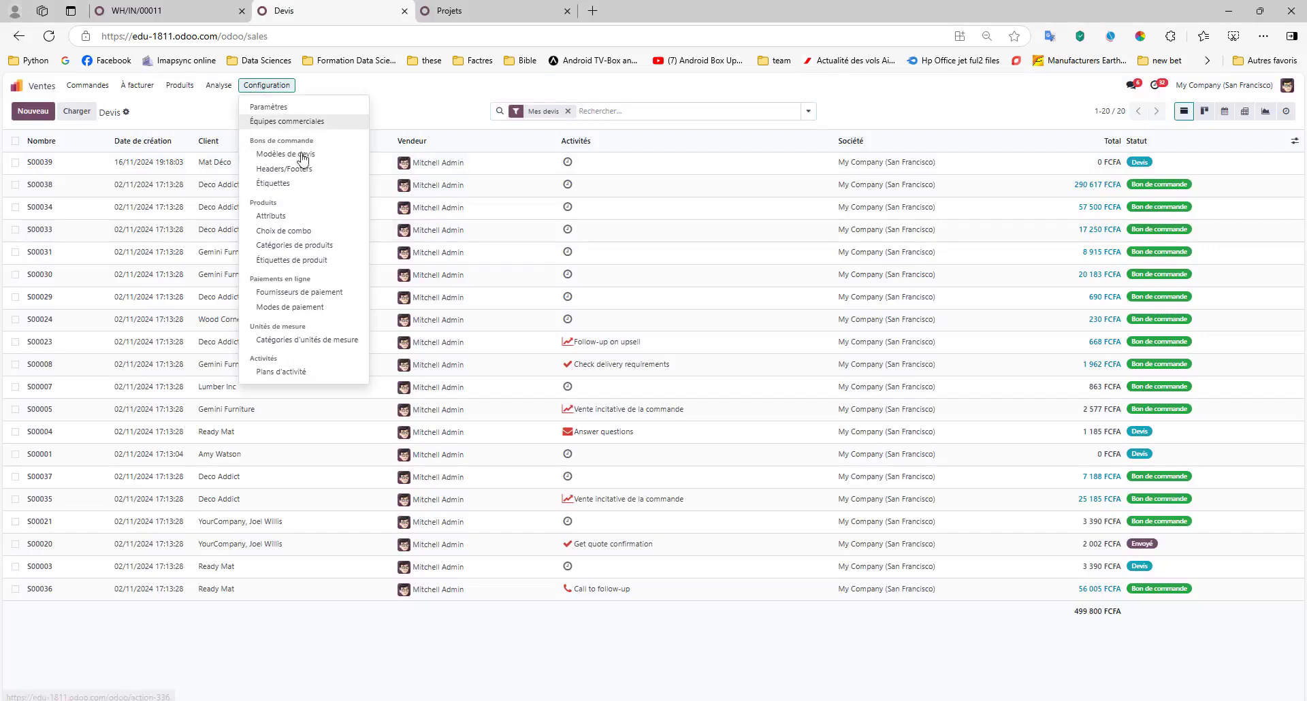
pyautogui.click(301, 157)
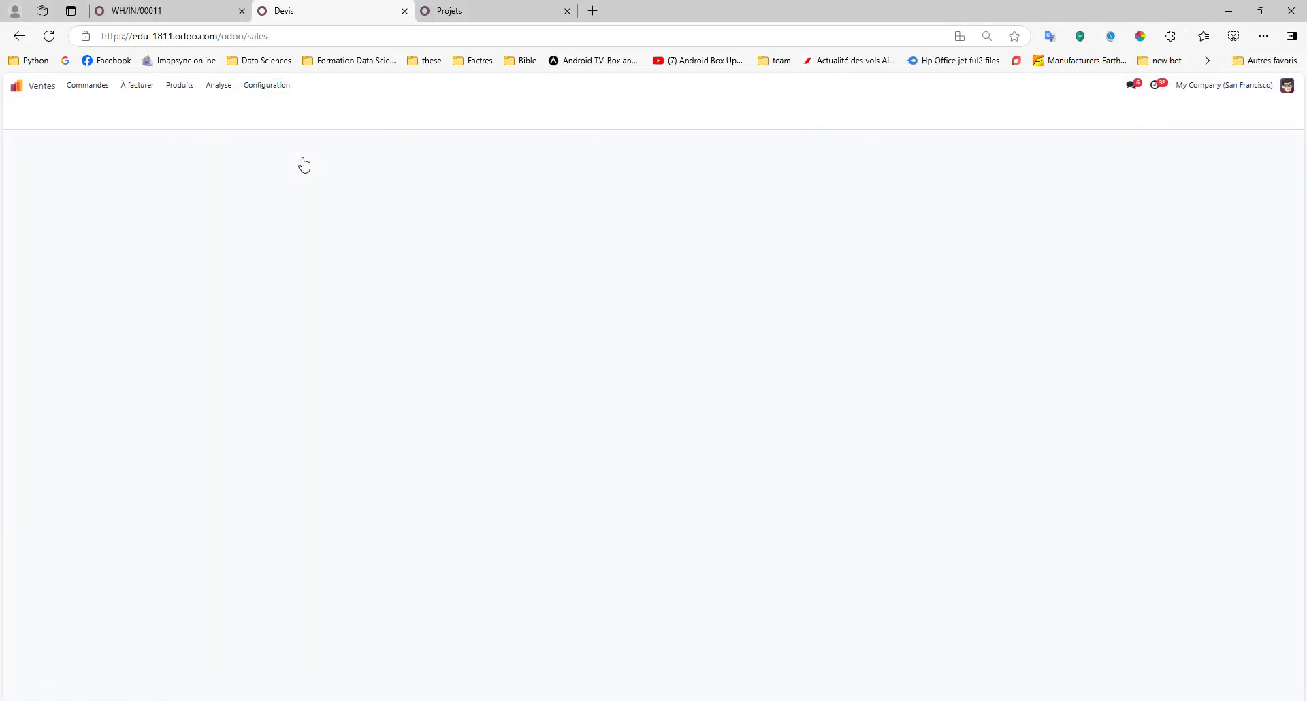
pyautogui.click(32, 111)
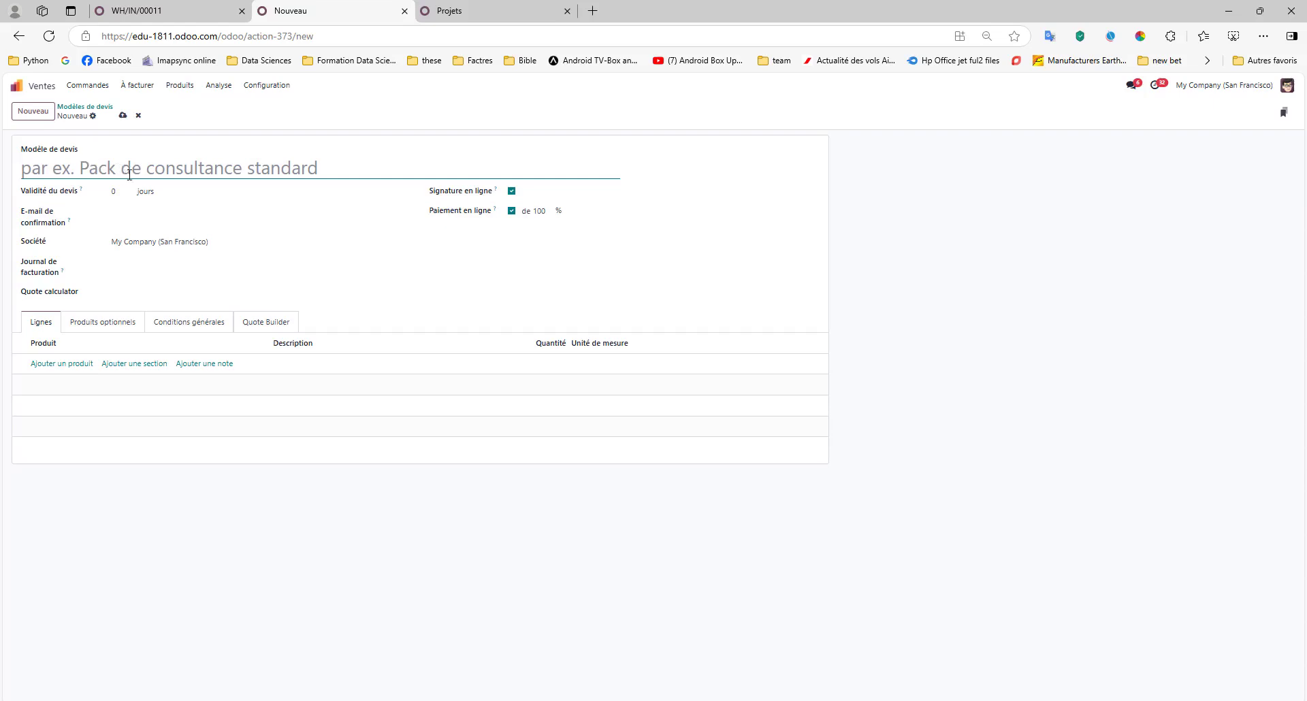
pyautogui.write('Construction')
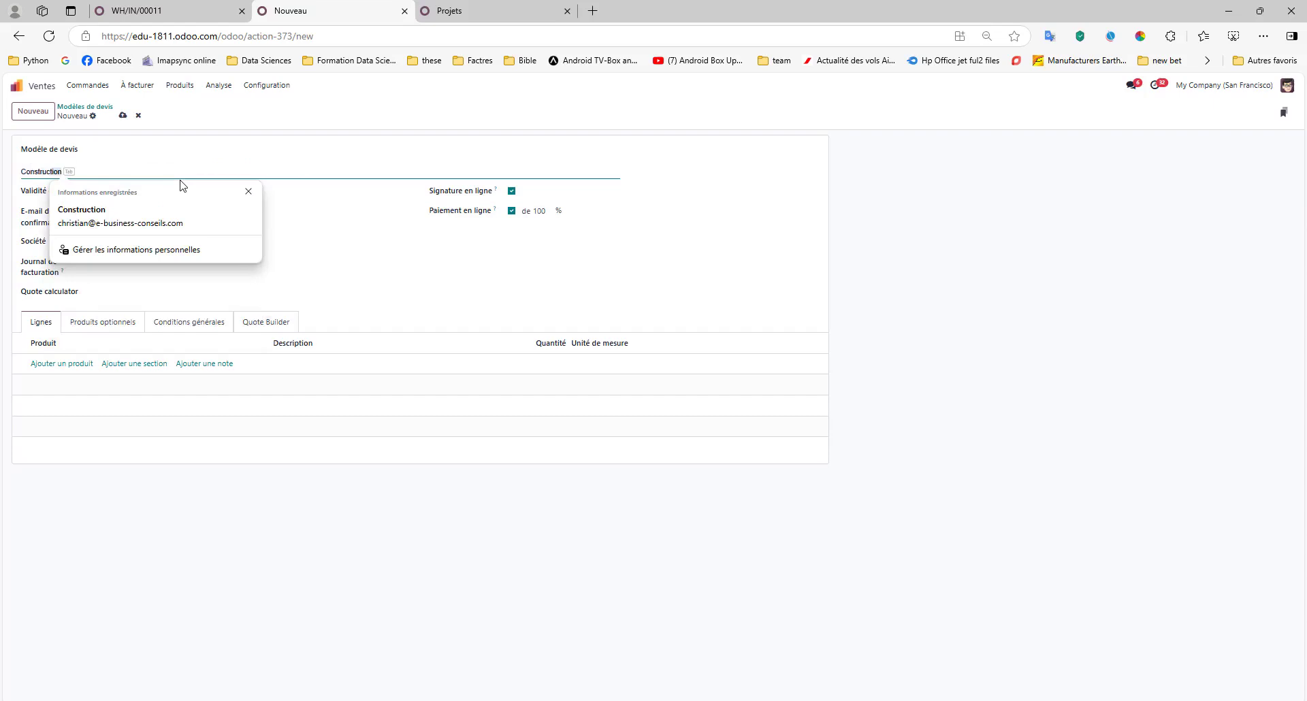
pyautogui.press('Tab')
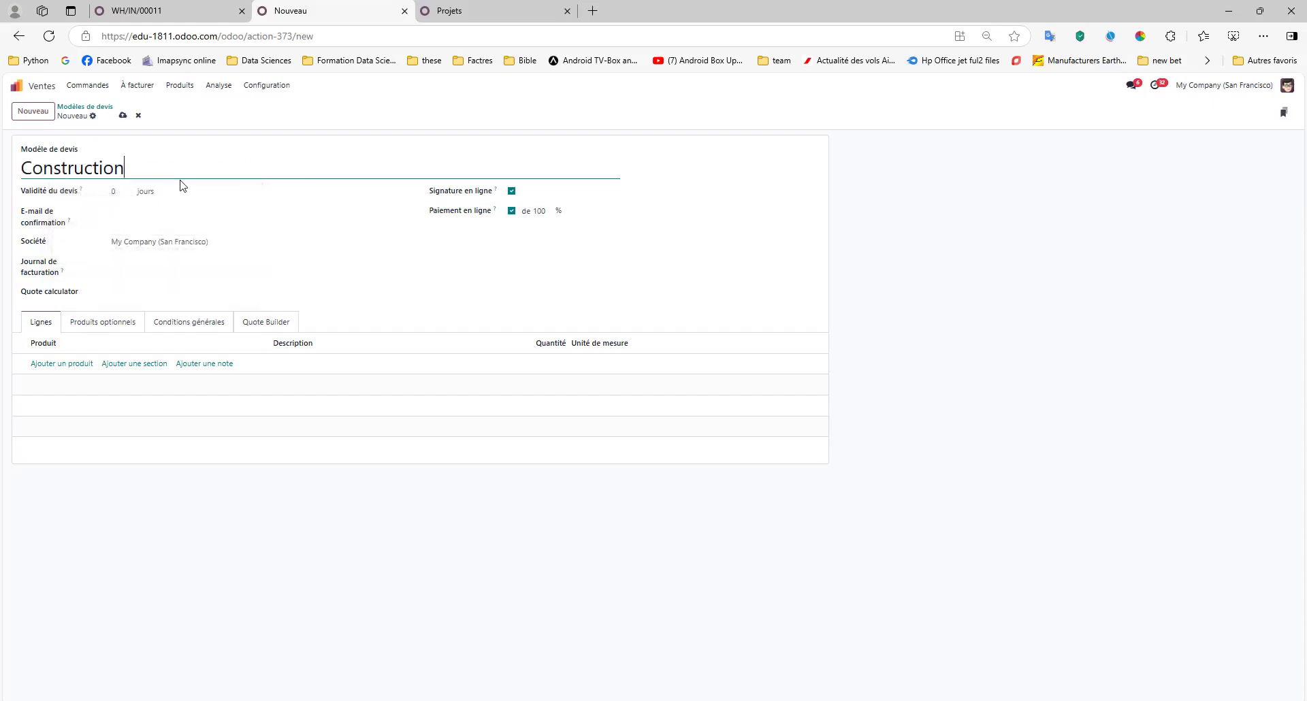
pyautogui.write('de bâtiment')
# - Add the Excavation product to the quotation template's lines with a quantity of 8 hours
pyautogui.click(71, 365)
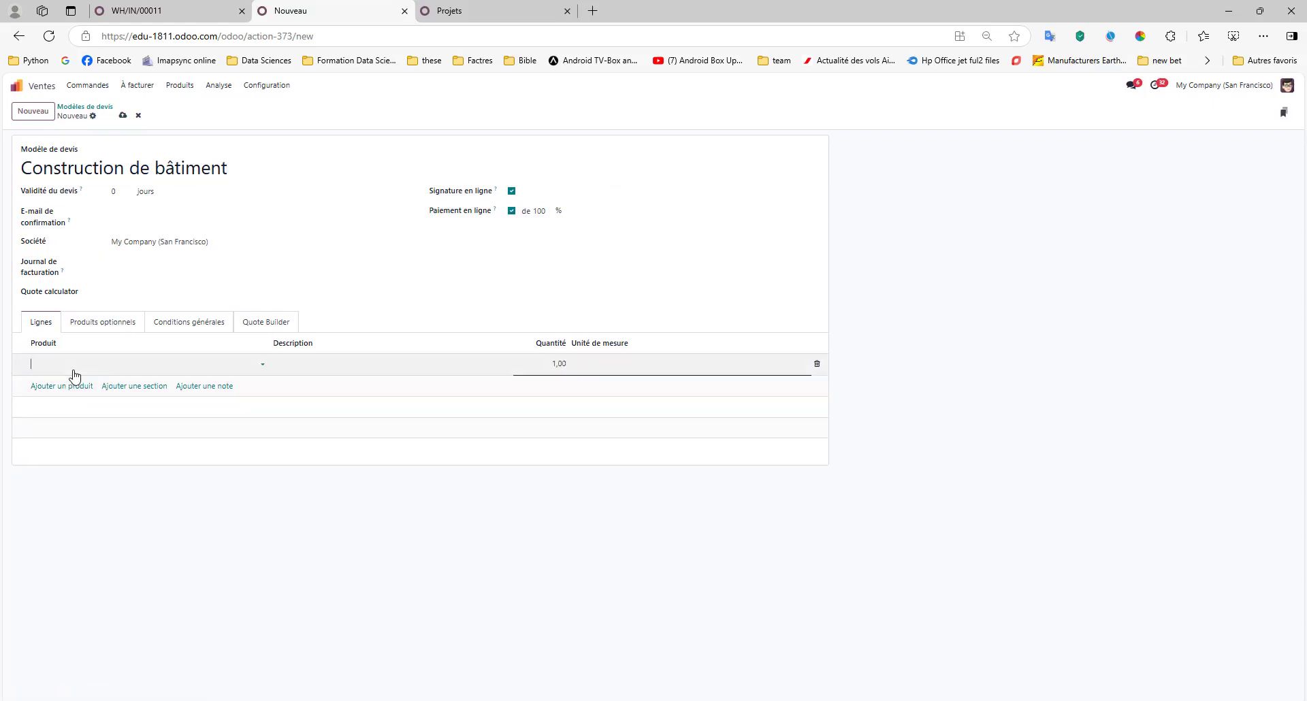
pyautogui.write('ex')
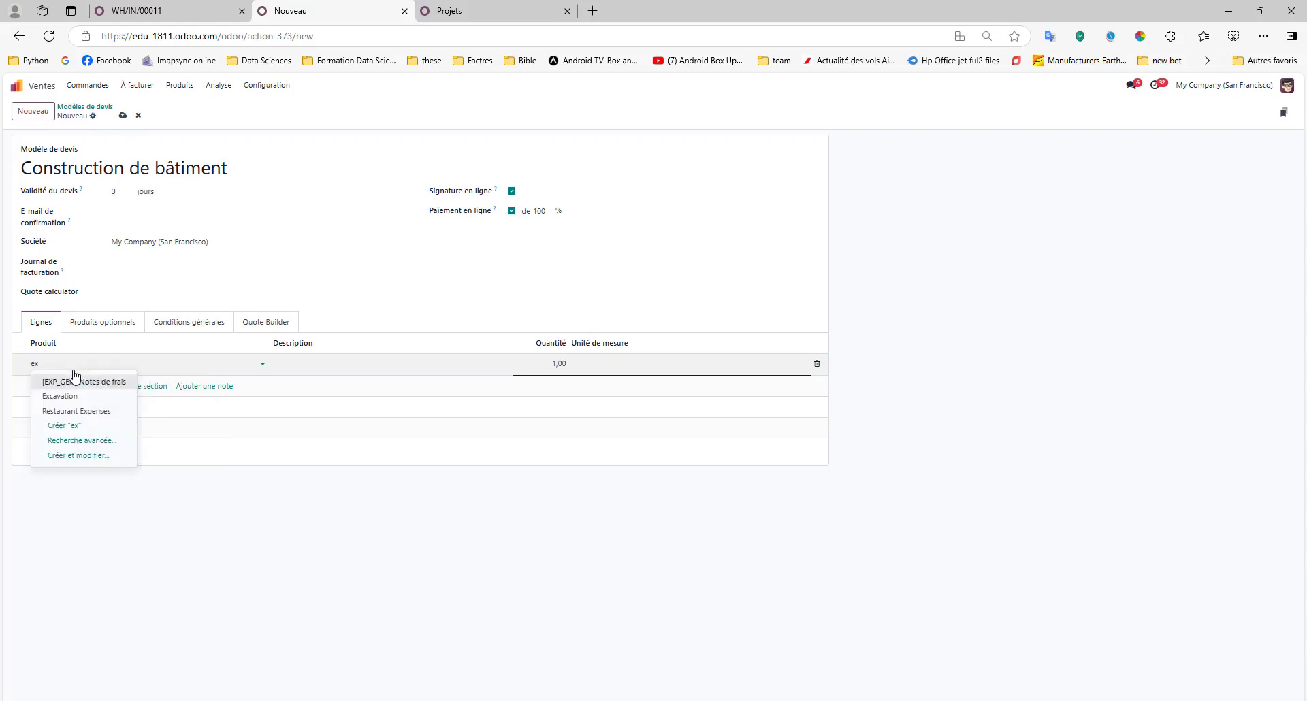
pyautogui.click(82, 398)
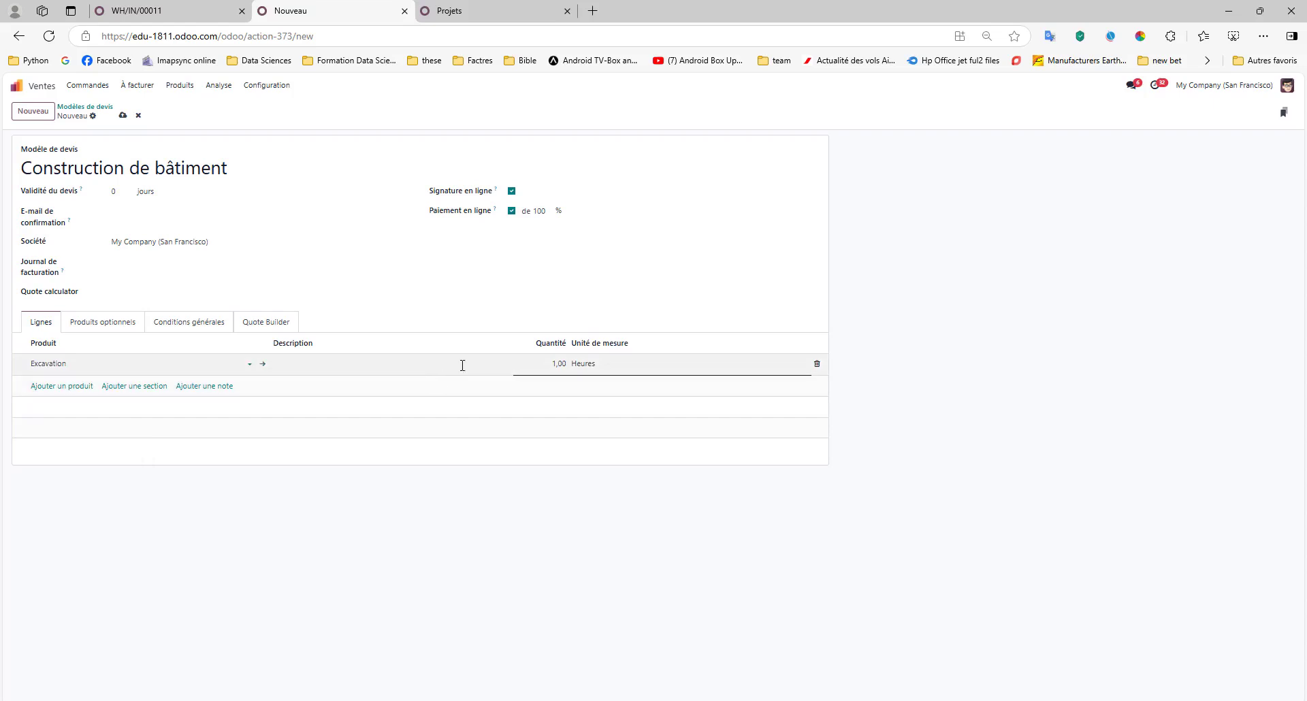
pyautogui.click(549, 365)
pyautogui.write('8')
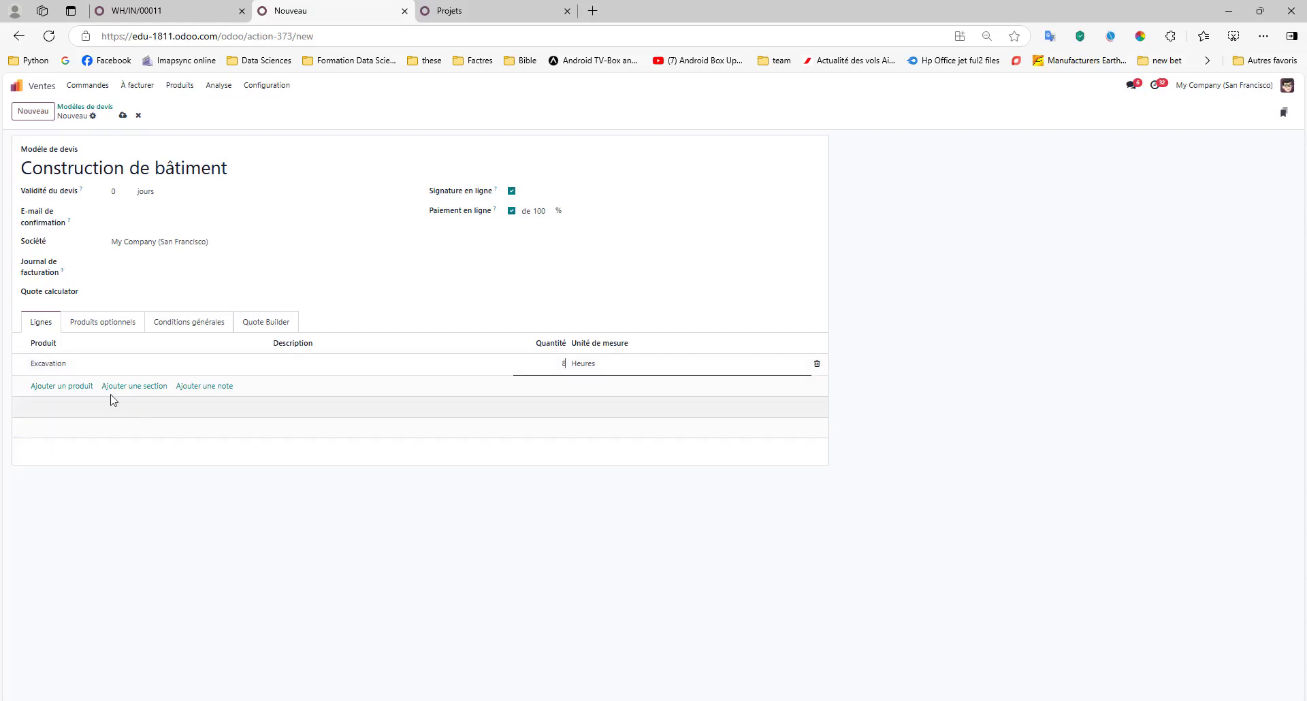
# - Add the Fondation product as the second template line with a quantity of 10 hours
pyautogui.click(70, 387)
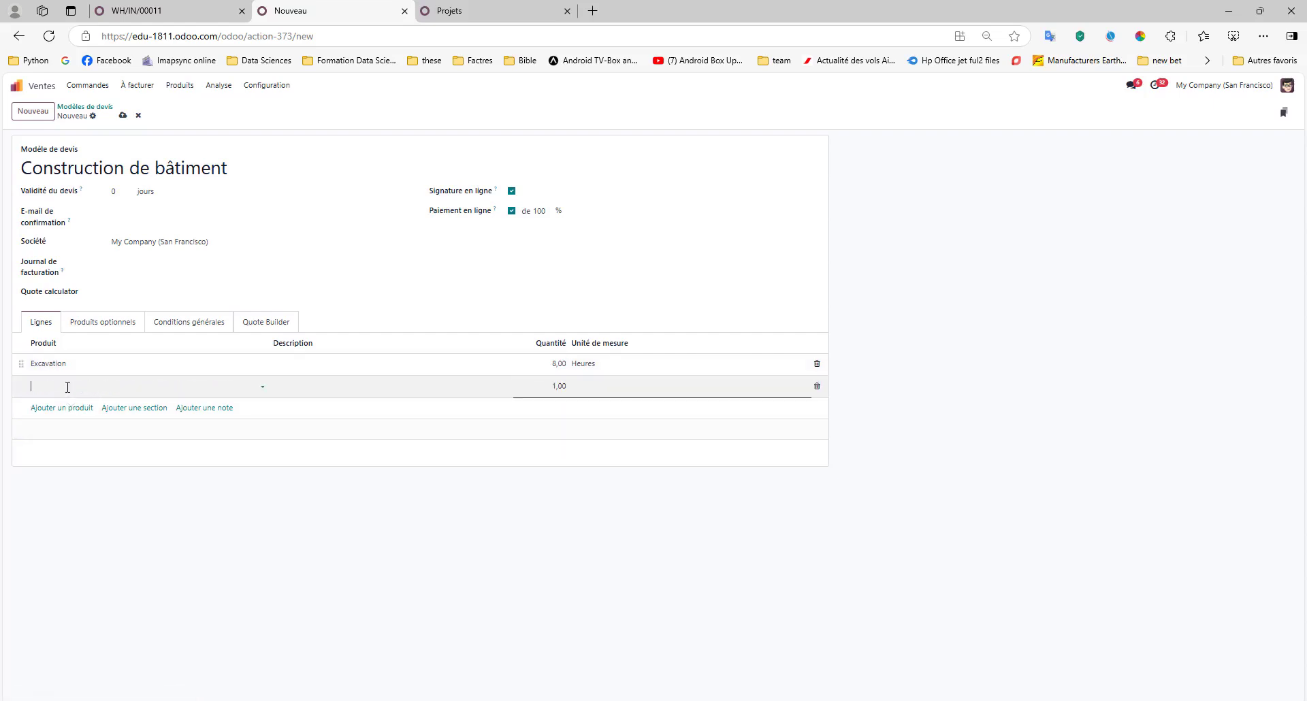
pyautogui.write('fond')
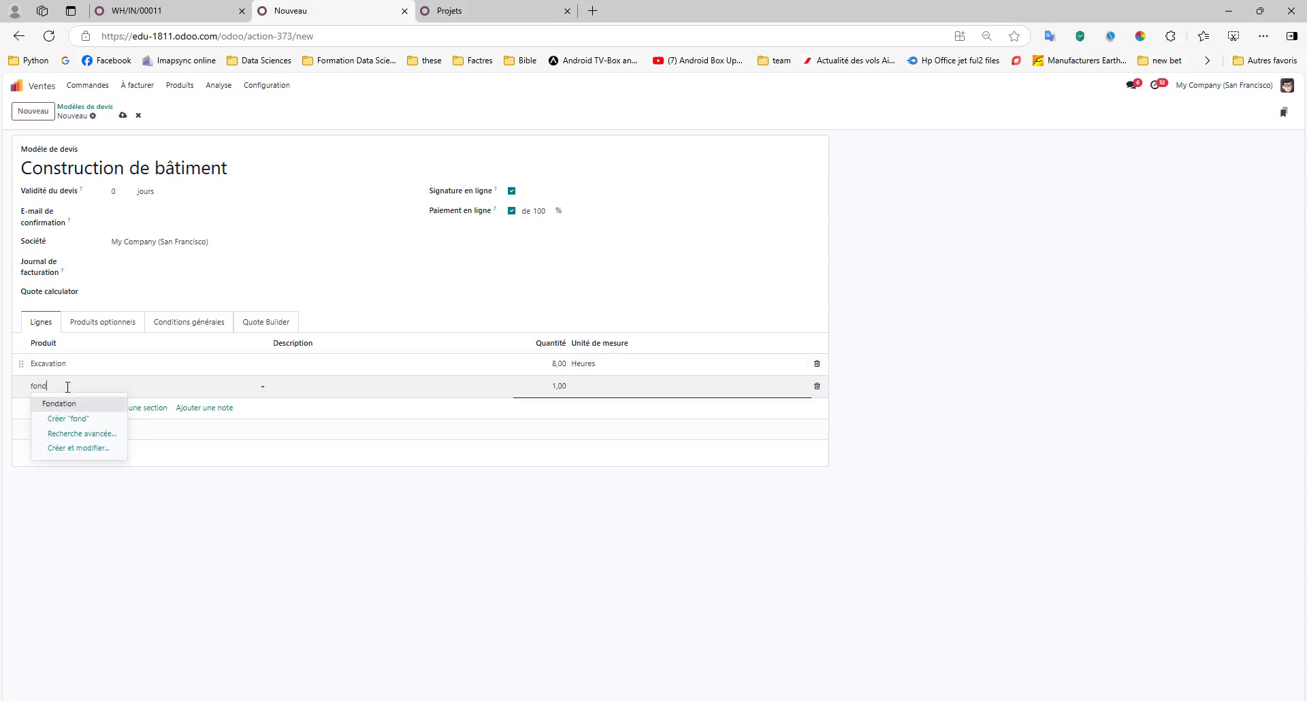
pyautogui.click(68, 404)
pyautogui.click(558, 386)
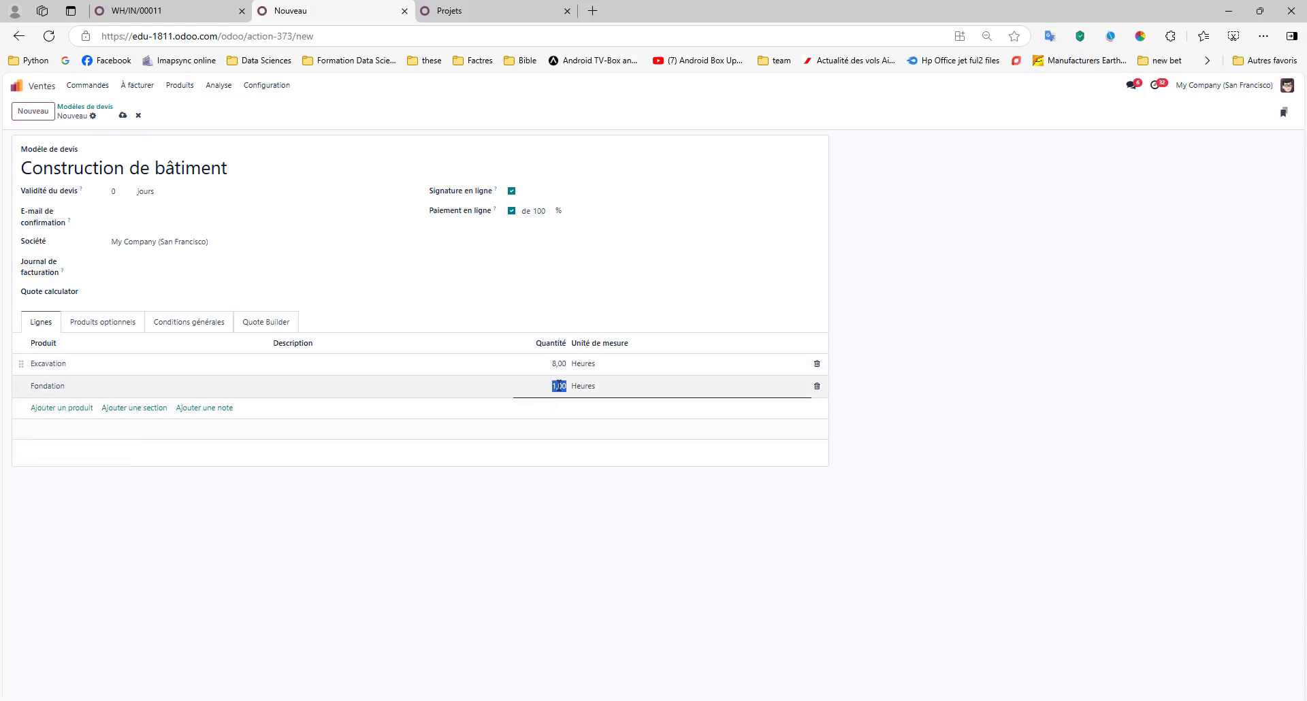
pyautogui.write('1')
# - Add the Construction de la structure product as the third template line with a quantity of 10 hours
pyautogui.click(67, 408)
pyautogui.write('constr')
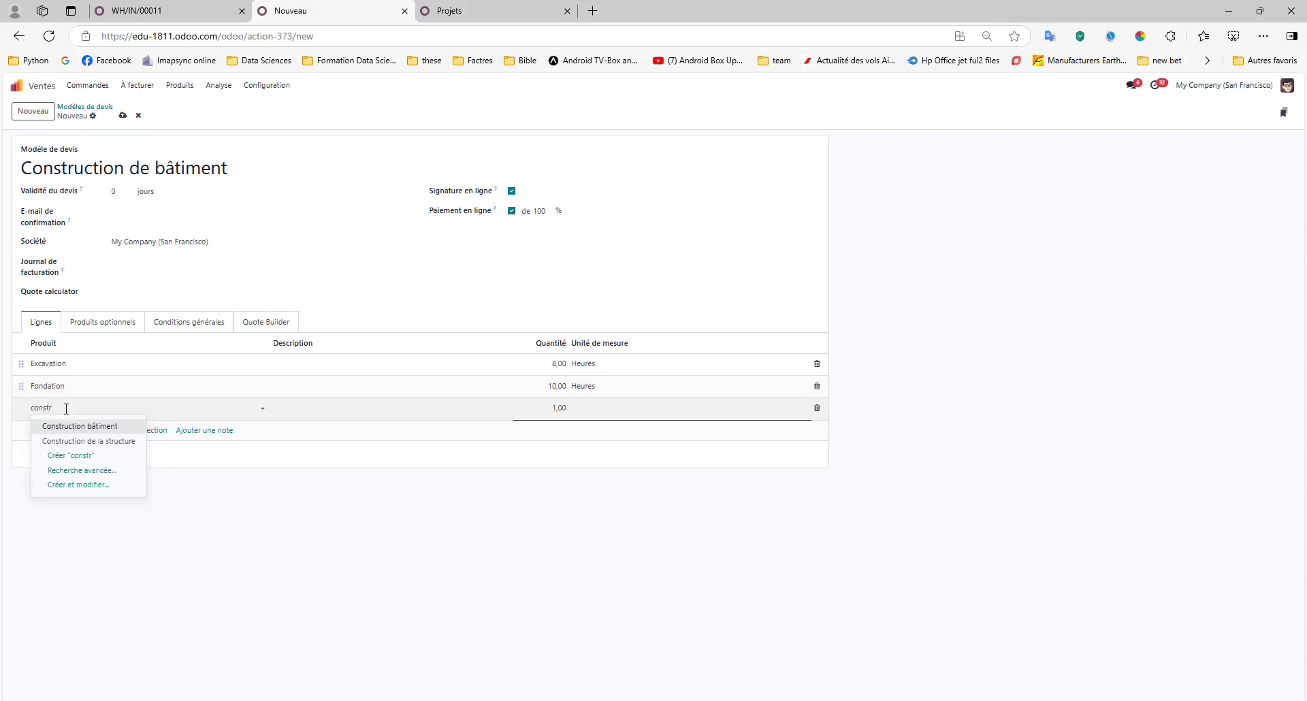
pyautogui.click(119, 441)
pyautogui.press('Tab')
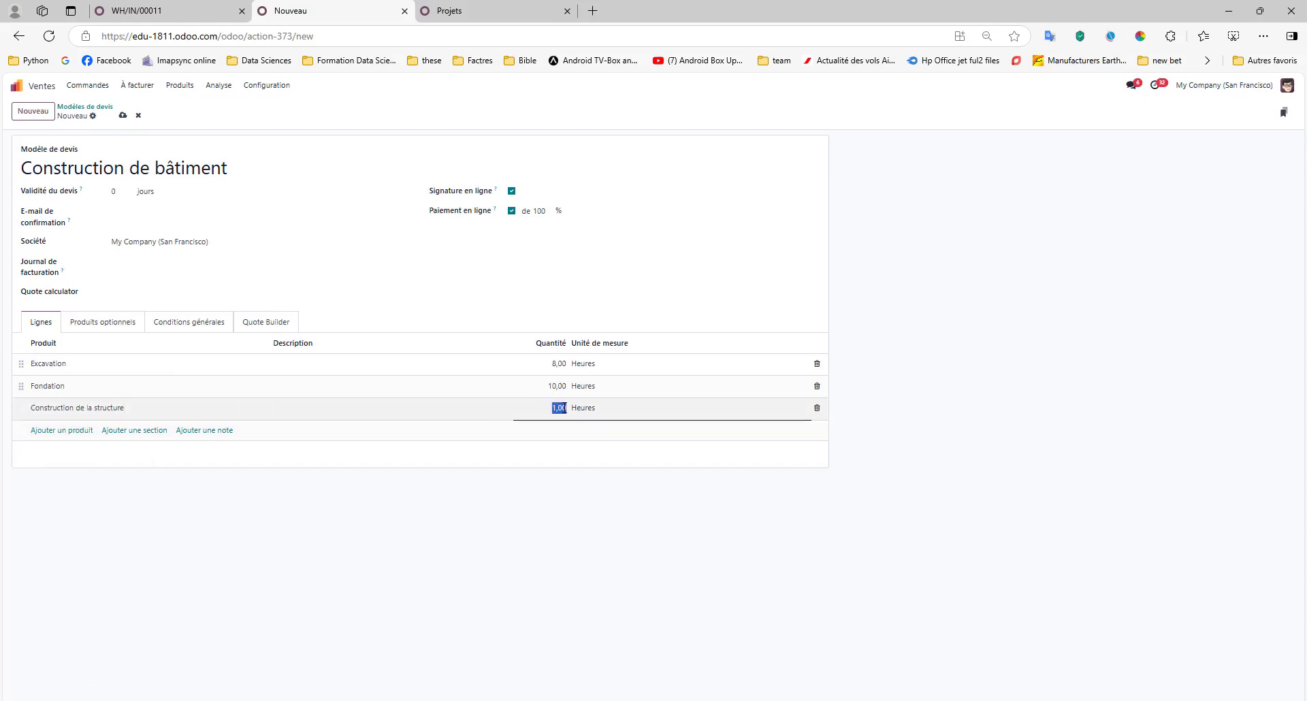
pyautogui.write('10')
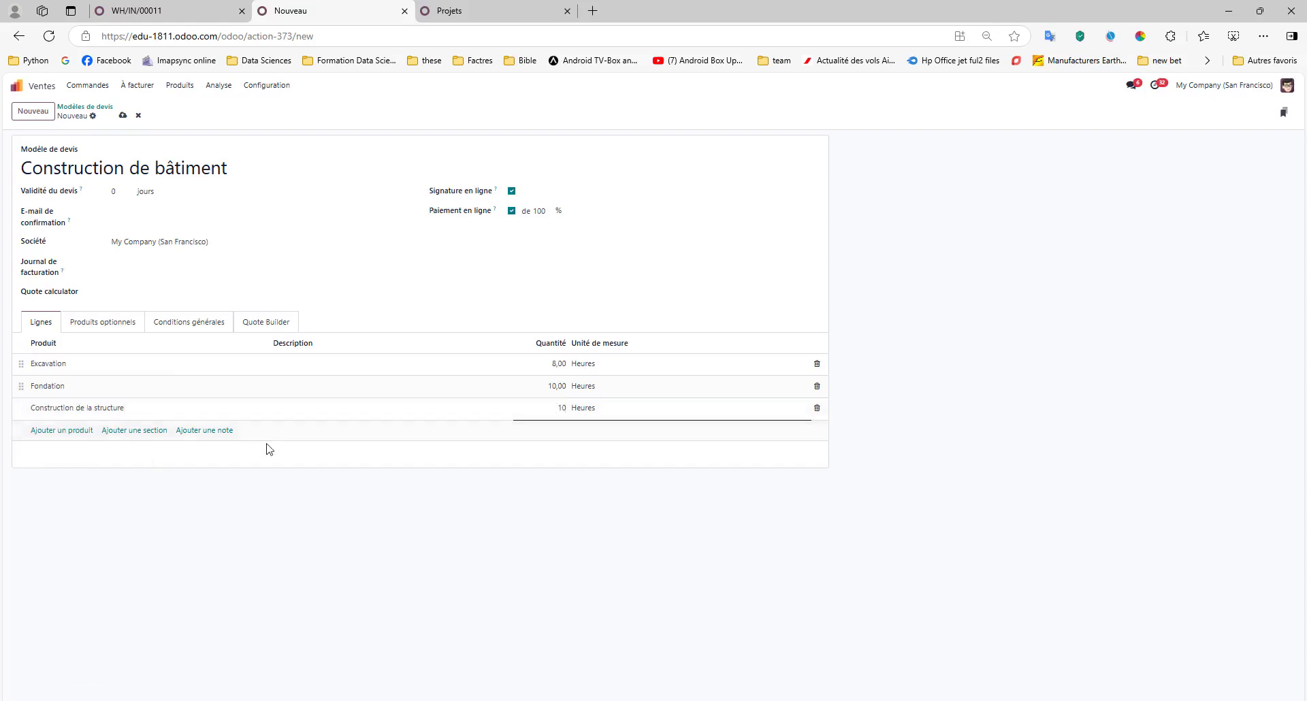
# - Add the Installation de la plomberie et électricité product as the fourth template line with the default quantity
pyautogui.click(80, 431)
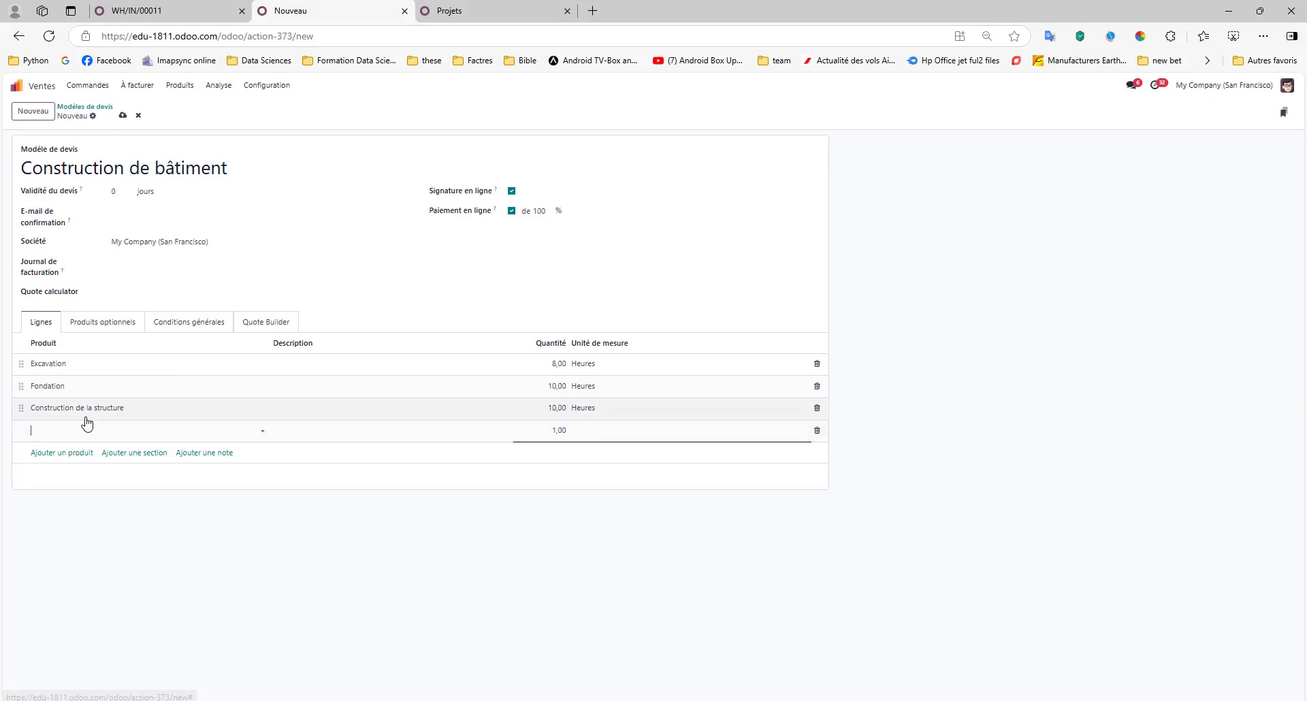
pyautogui.write('Insta')
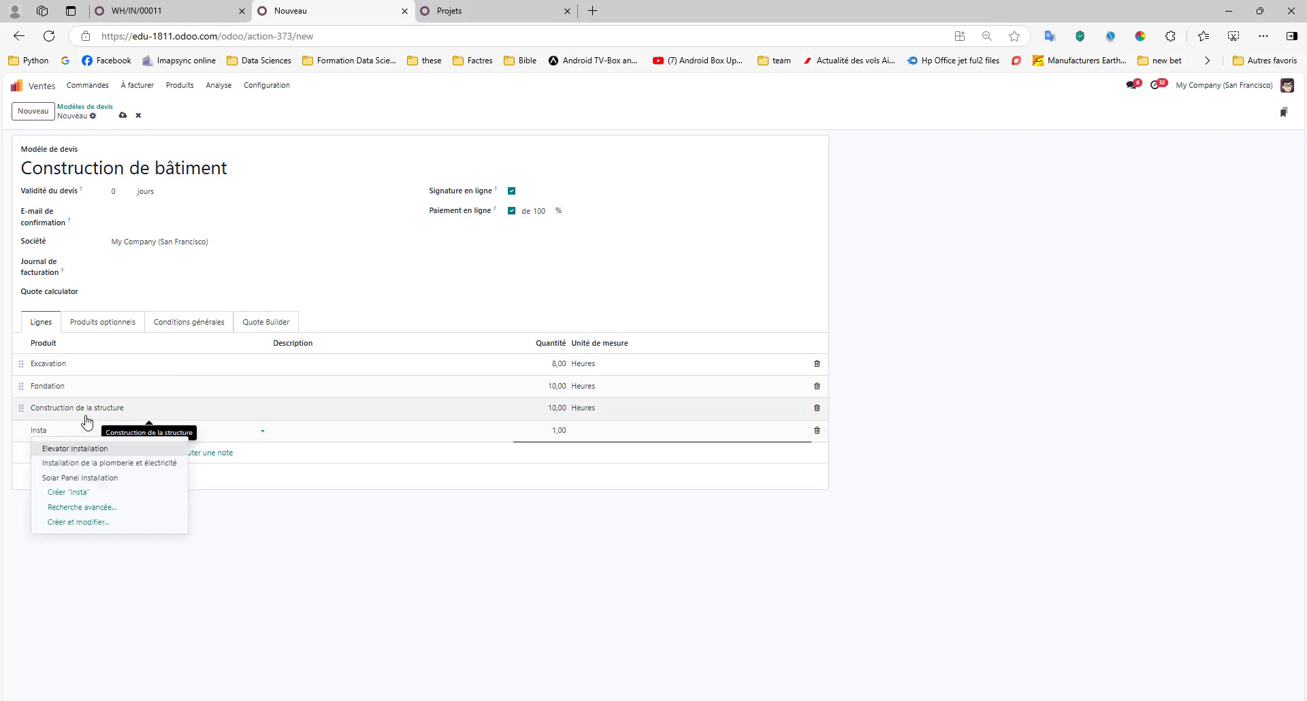
pyautogui.click(91, 464)
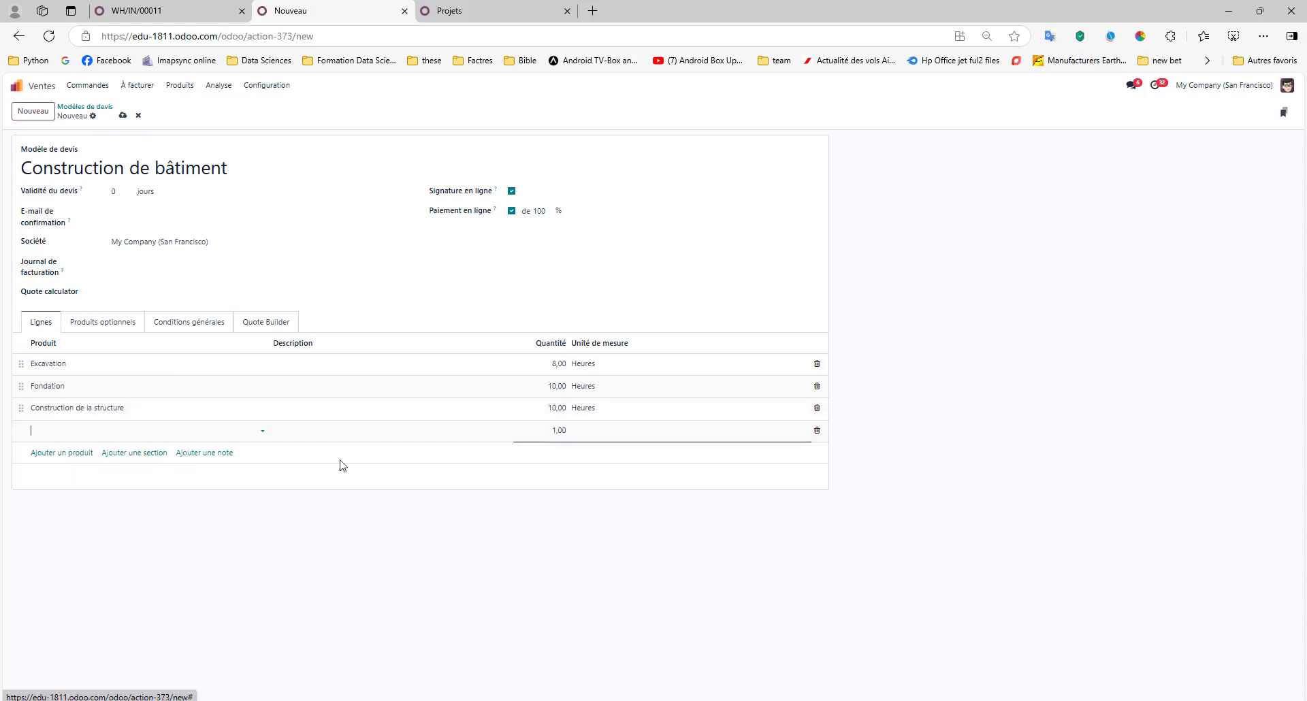
pyautogui.click(568, 434)
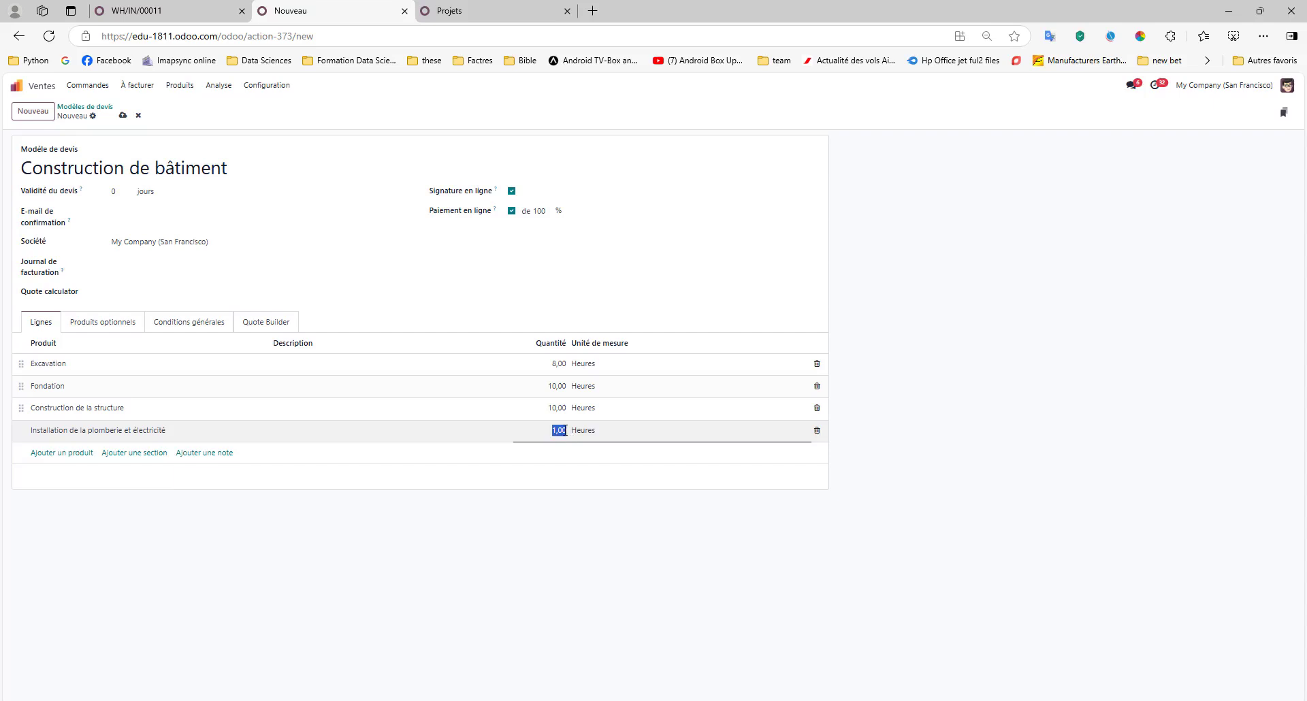
# - Add the Finitions product as the fifth template line with the default quantity and save the quotation template
pyautogui.click(60, 459)
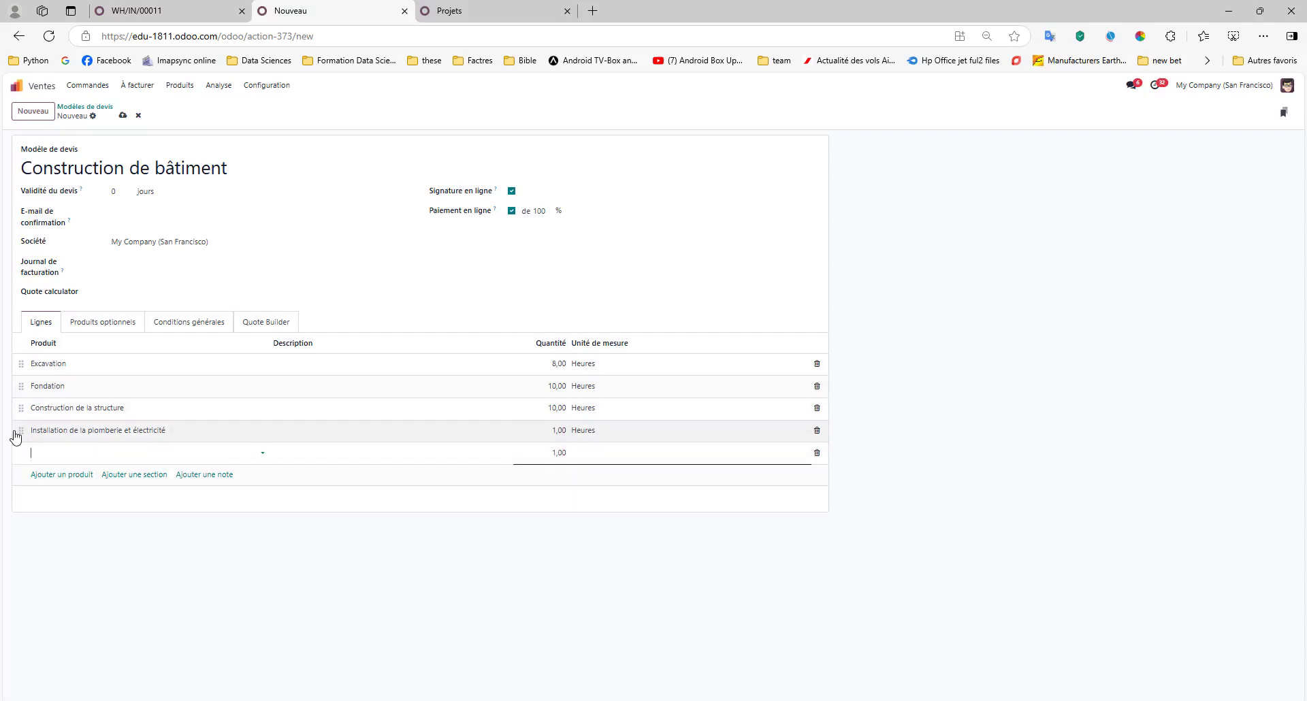
pyautogui.write('F')
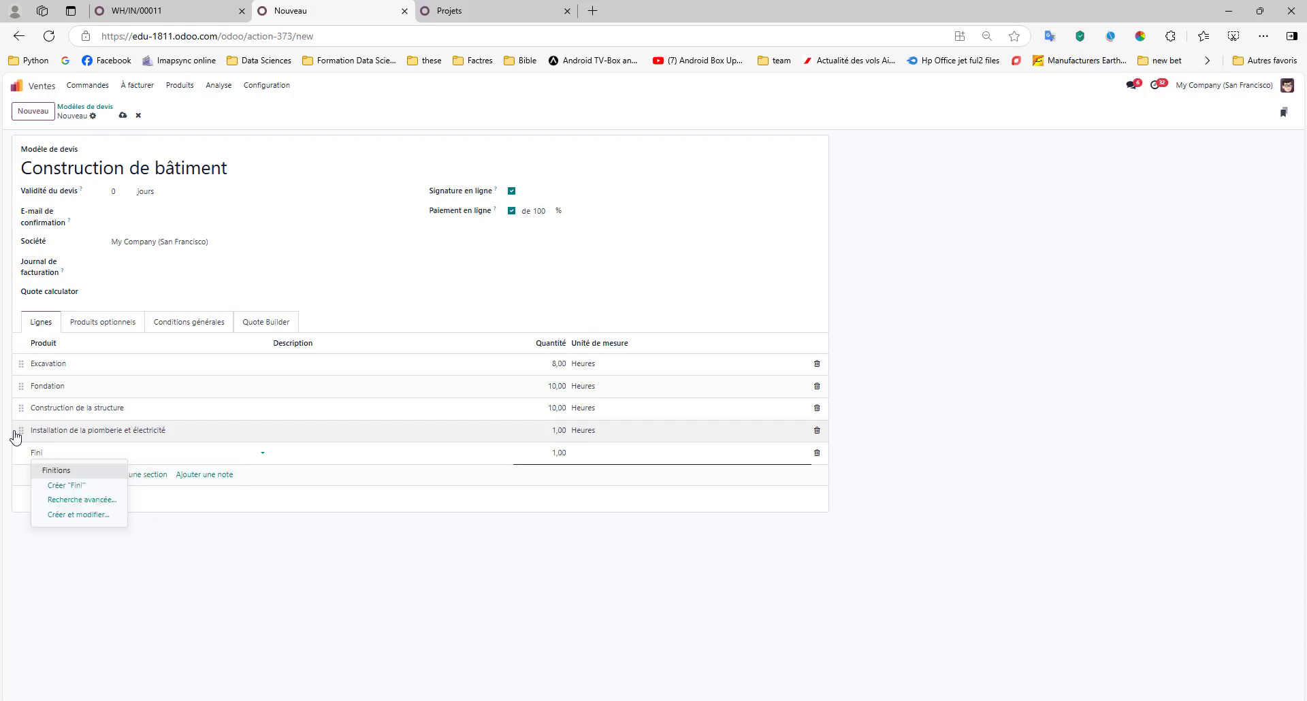
pyautogui.write('ini')
pyautogui.click(58, 471)
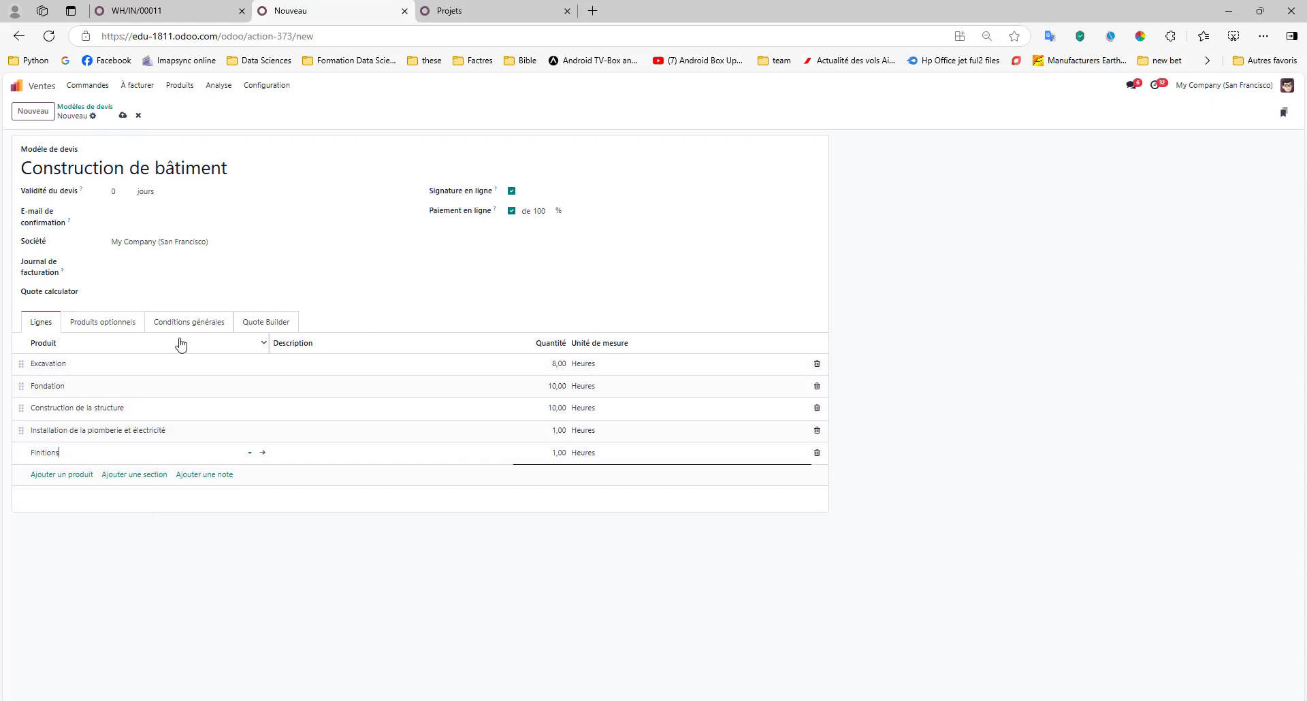
pyautogui.click(123, 115)
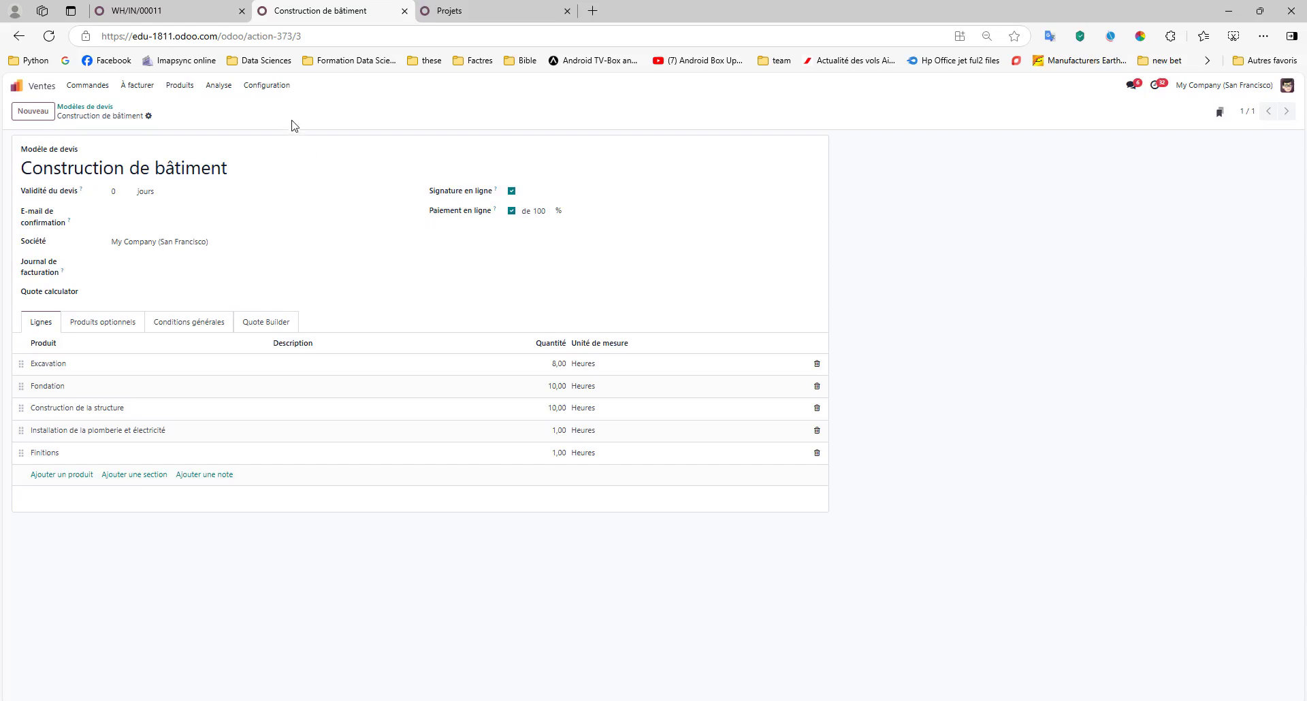
pyautogui.click(268, 87)
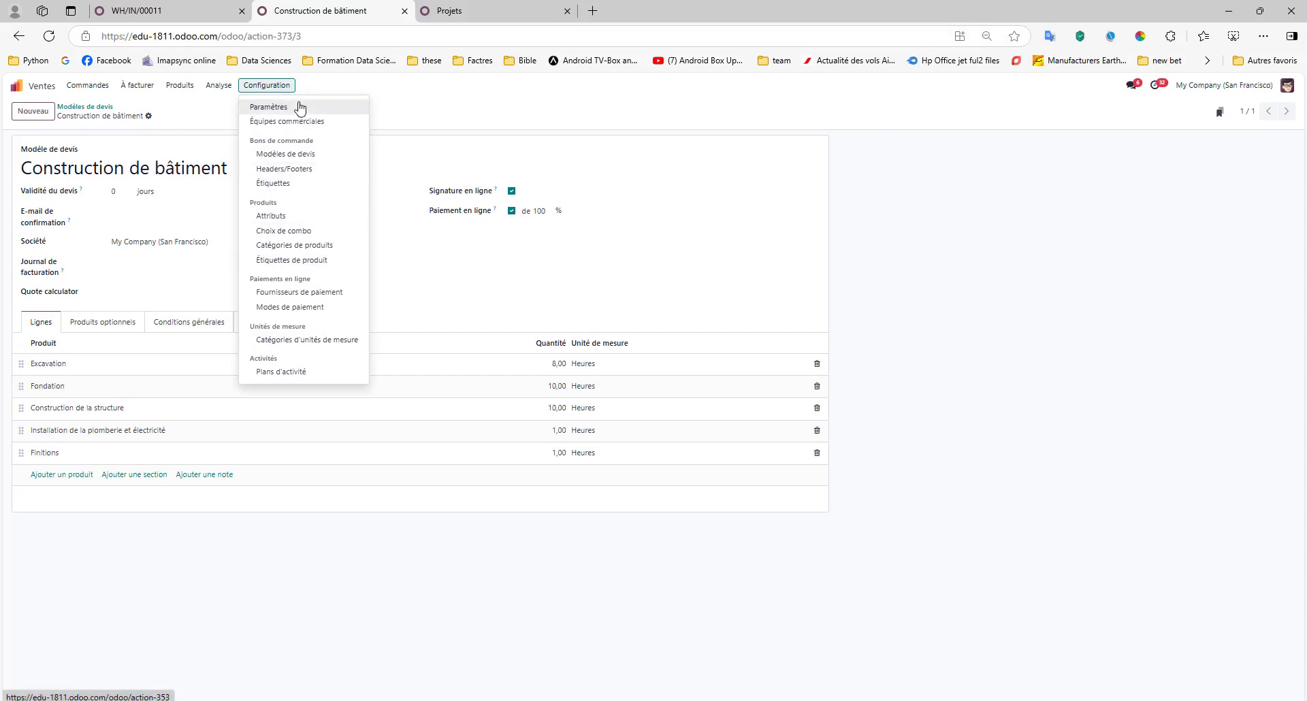
pyautogui.click(459, 129)
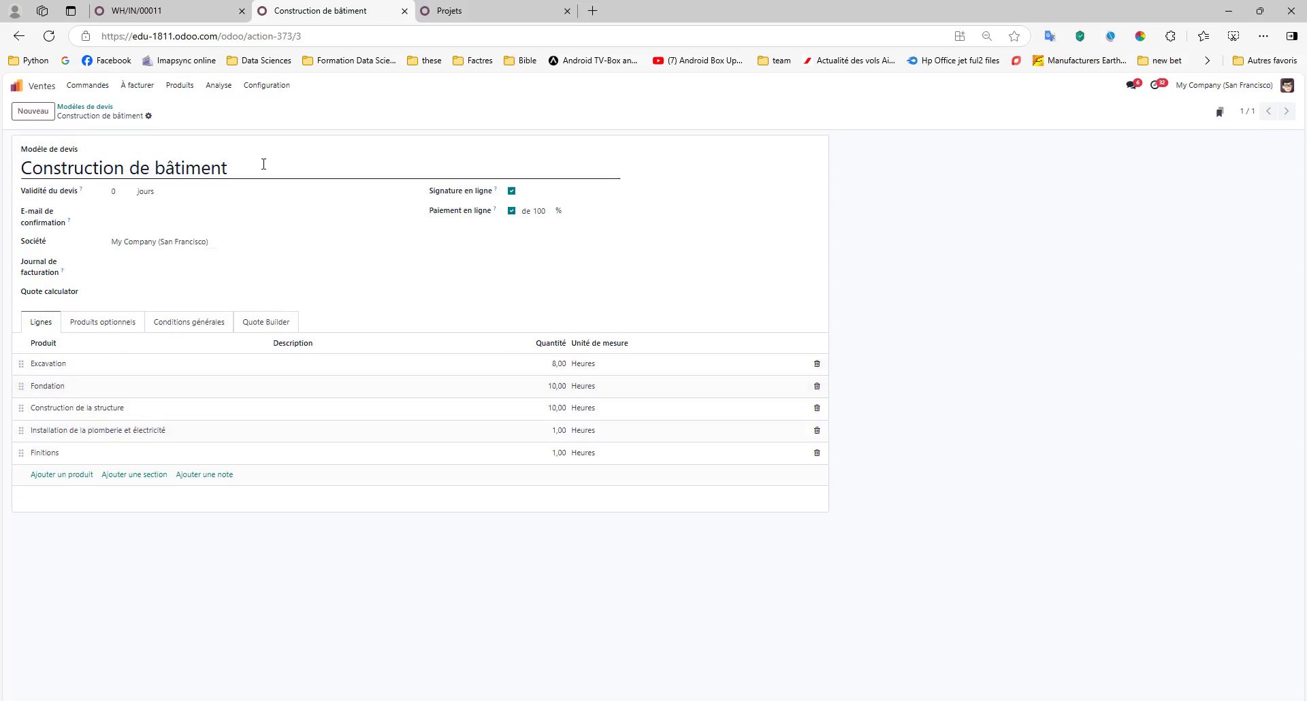
# - Create a new quotation for the customer Mat Déco using the "Construction de bâtiment" quotation template
pyautogui.click(77, 89)
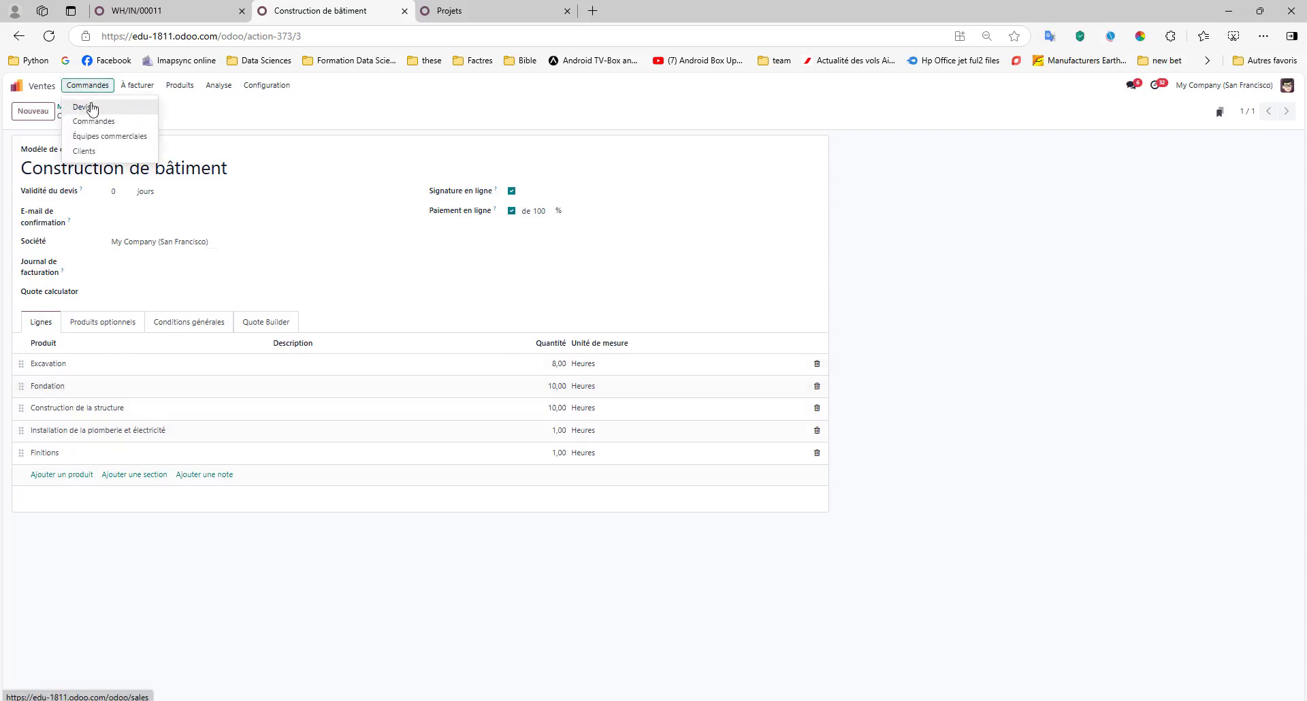
pyautogui.click(82, 106)
pyautogui.click(33, 111)
pyautogui.write('Mat')
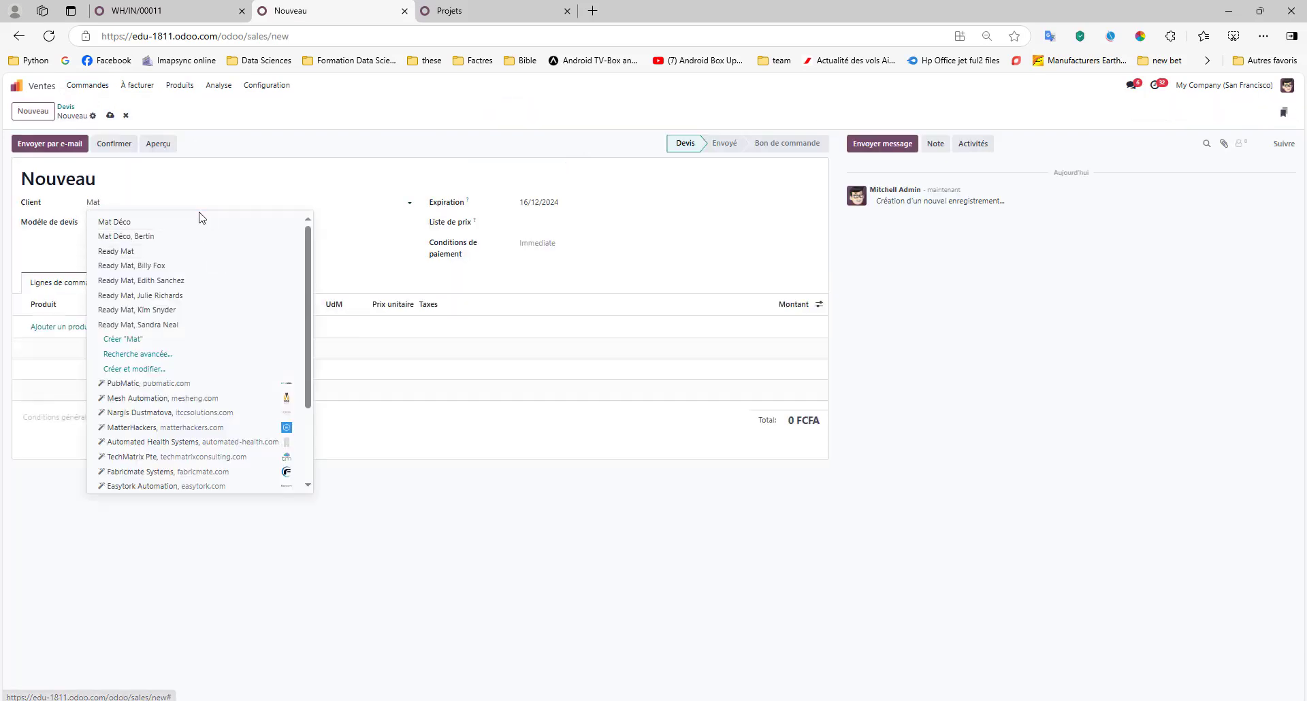
pyautogui.click(201, 220)
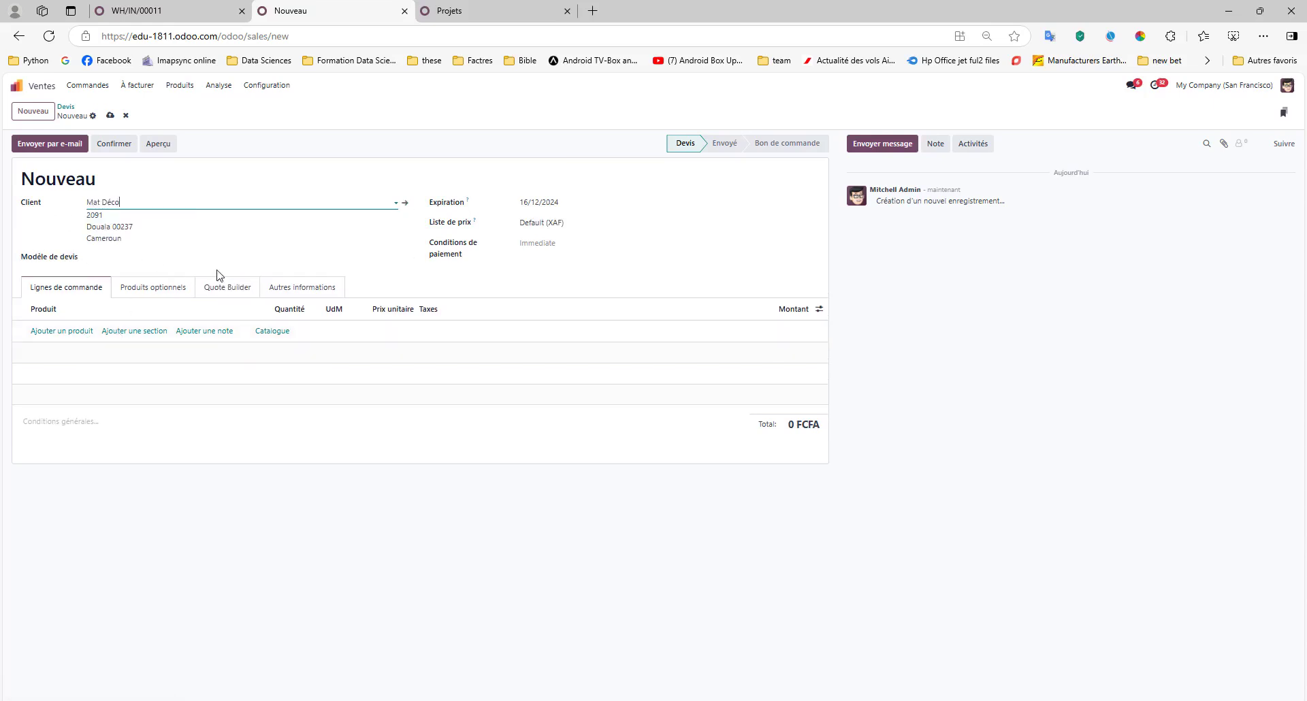
pyautogui.click(190, 260)
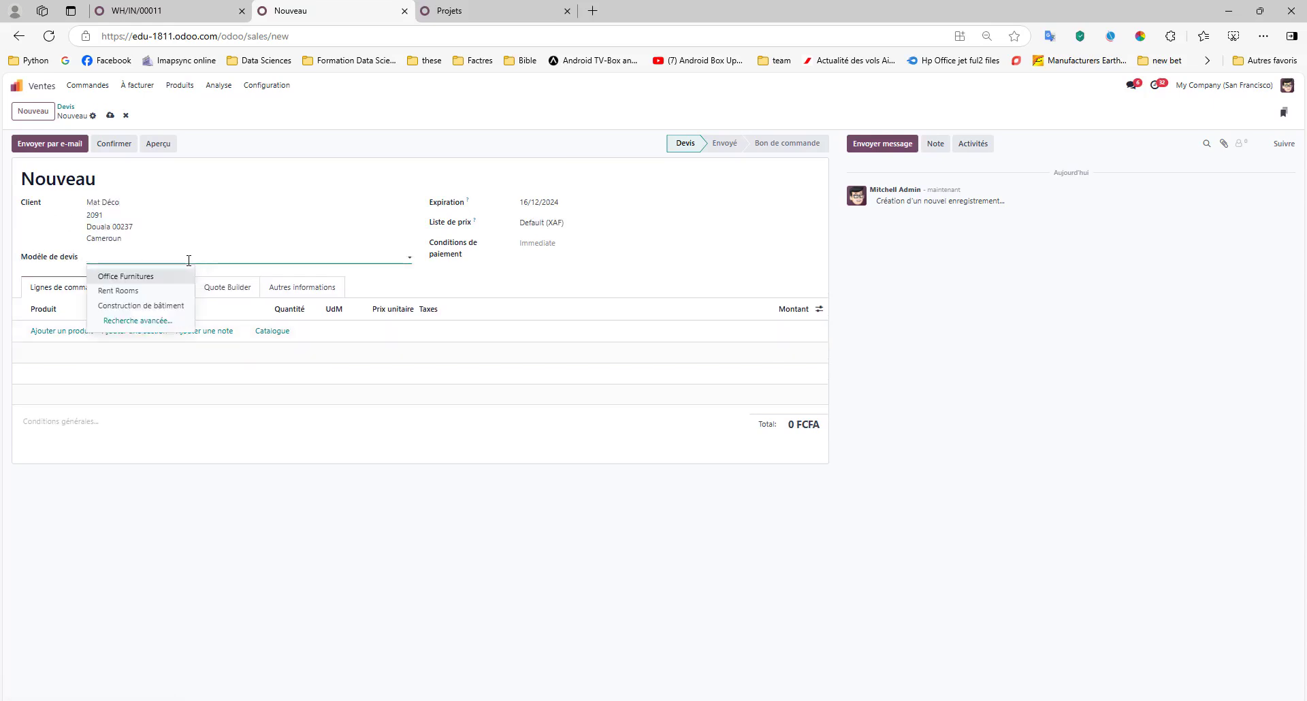
pyautogui.click(140, 307)
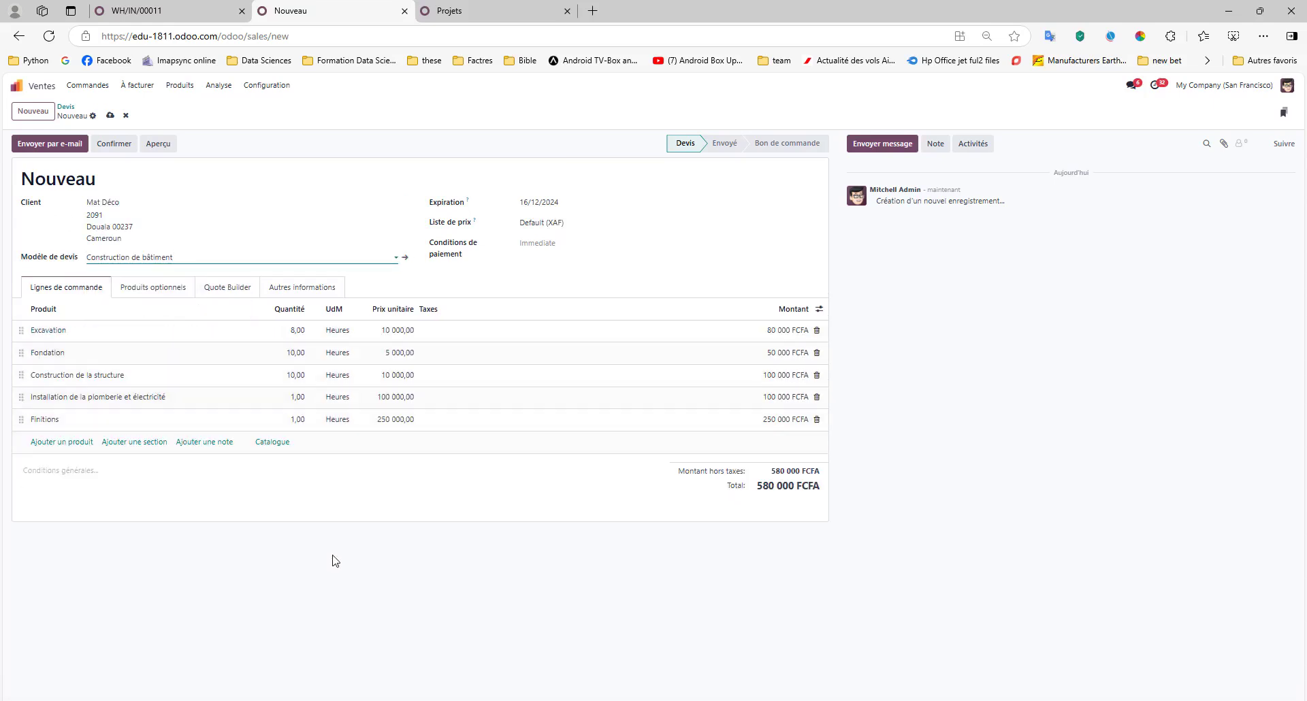
# - Set the quotation's Excavation quantity to 16 hours and Fondation to 20 hours, and confirm the order
pyautogui.click(294, 332)
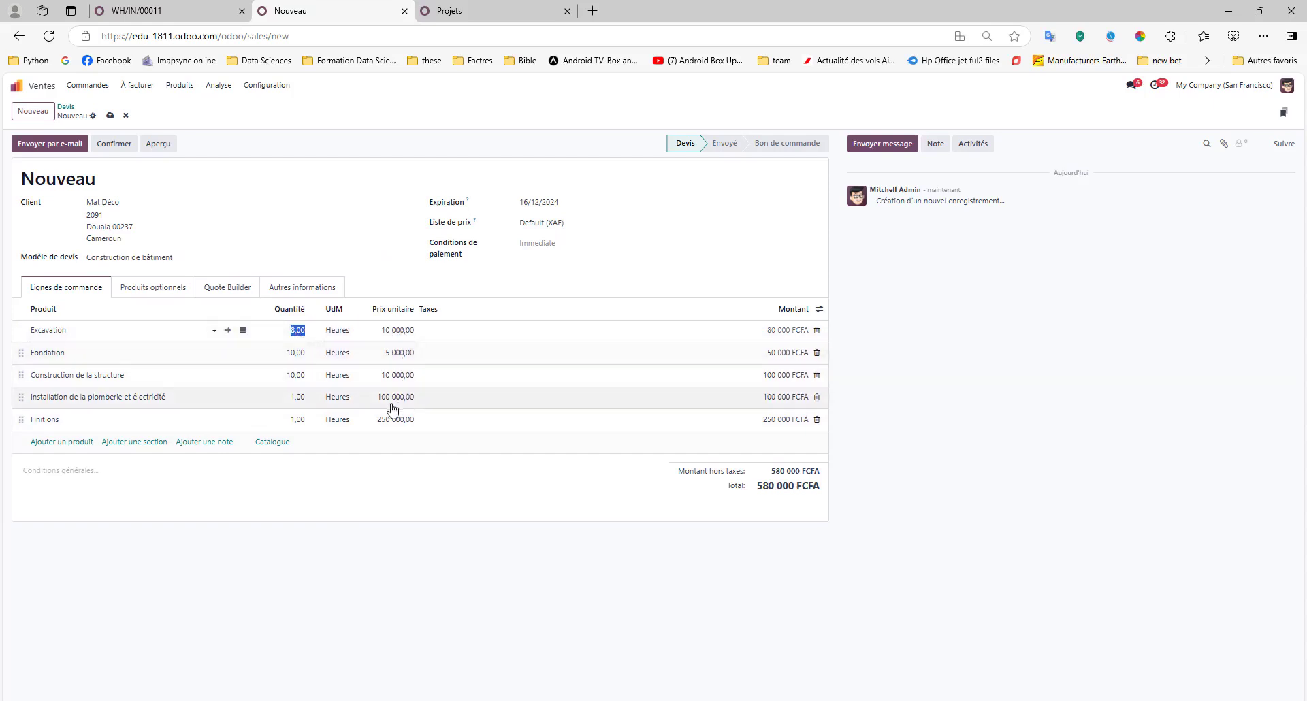
pyautogui.click(295, 332)
pyautogui.click(296, 352)
pyautogui.click(294, 353)
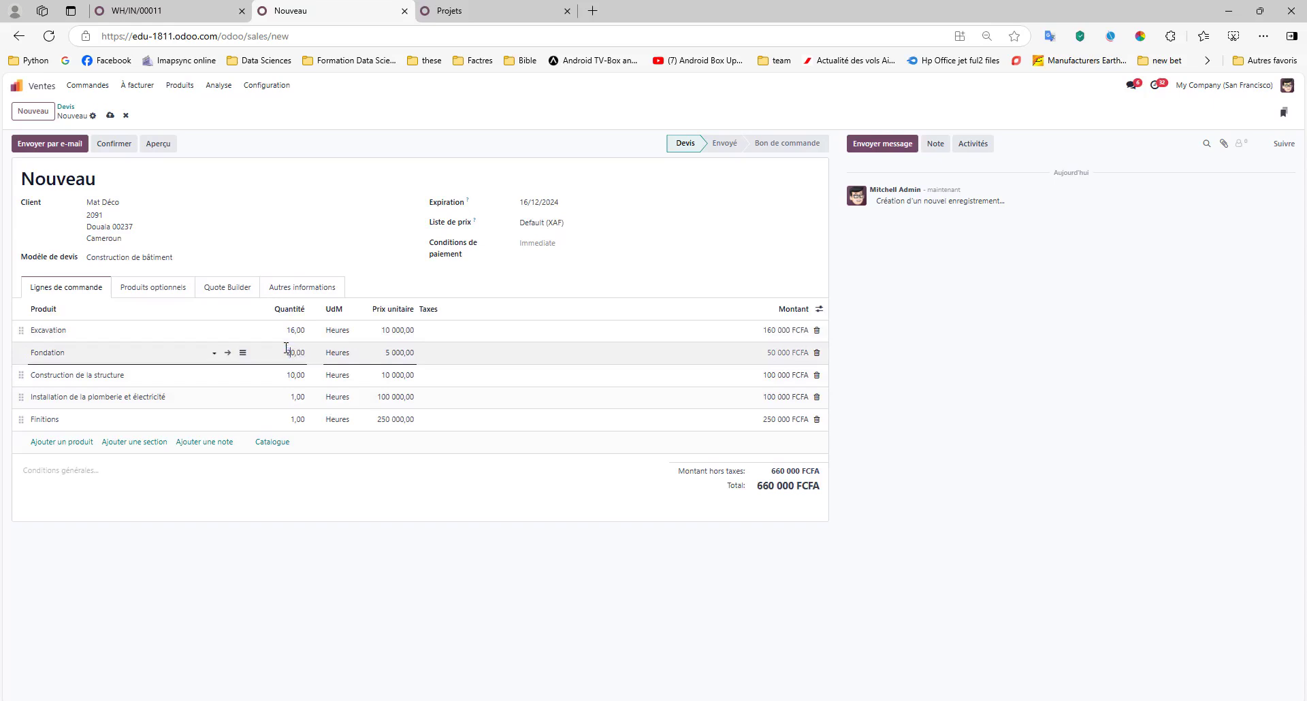
pyautogui.click(447, 504)
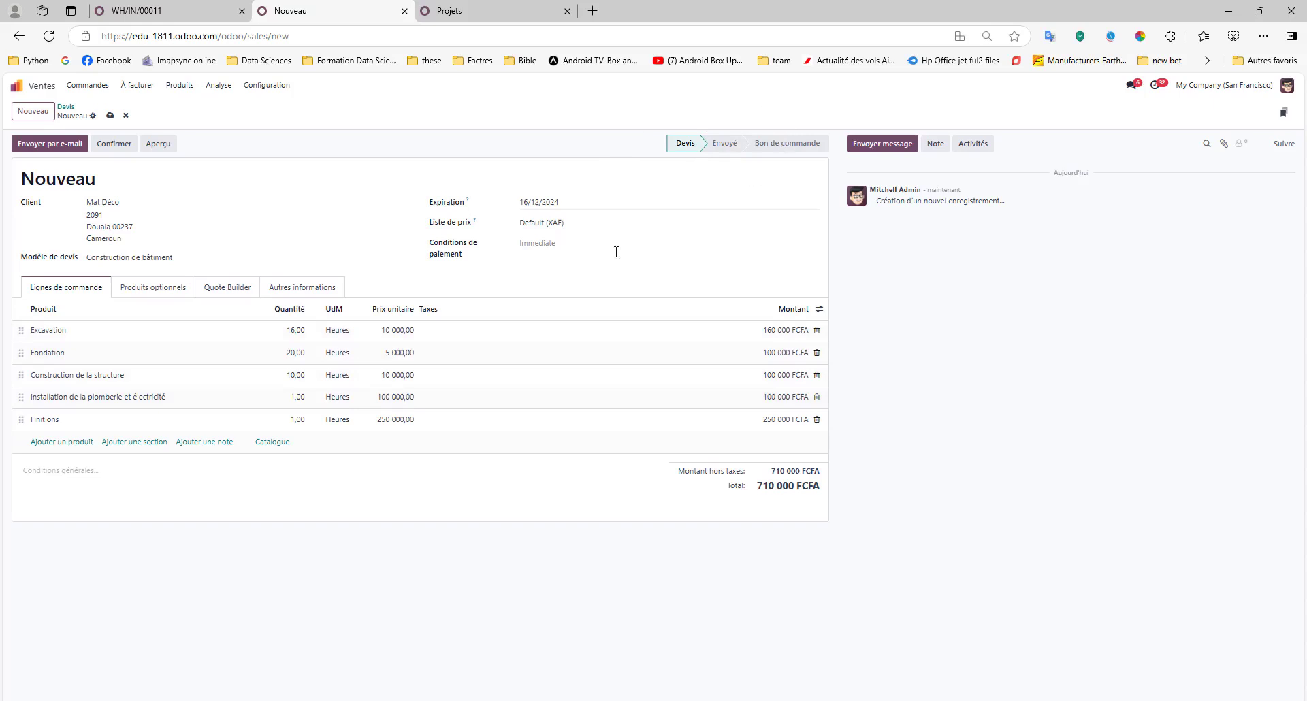
pyautogui.click(106, 148)
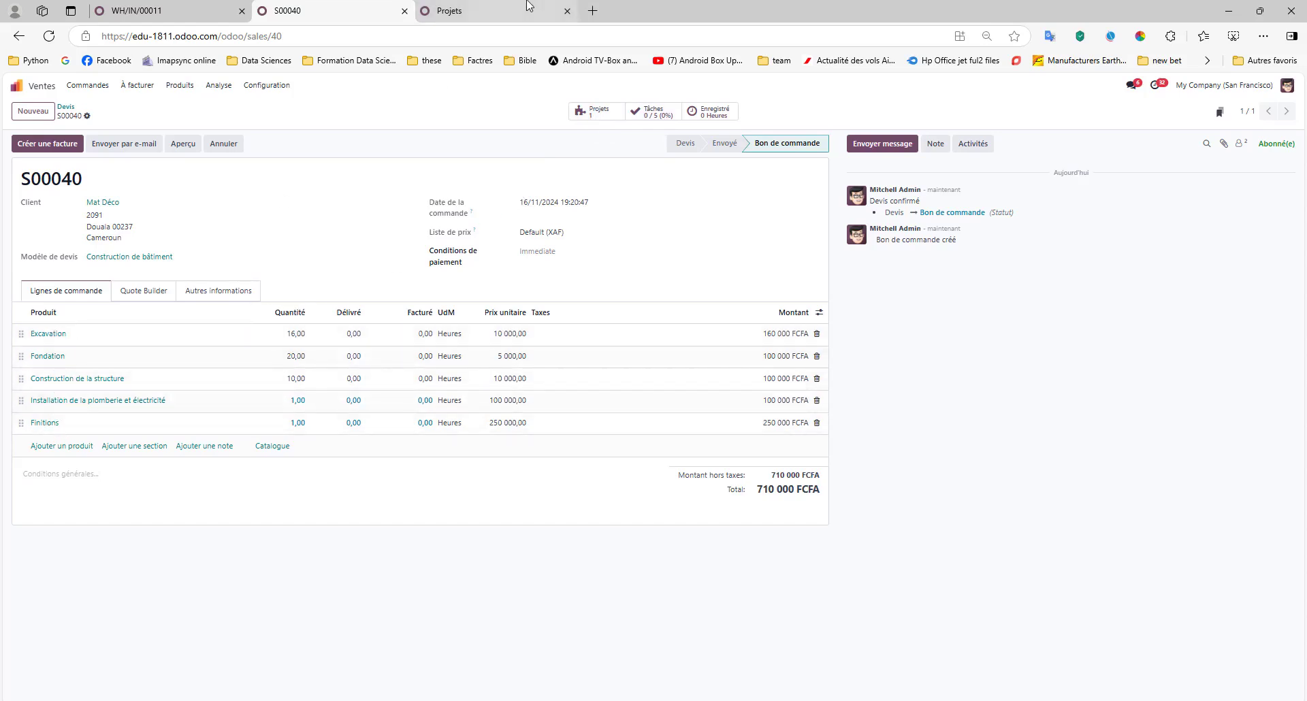
# - Check the refreshed project list for the project linked to the new order, and open the tasks of the "Modèle Construction bâtiment" project
pyautogui.moveTo(528, 6)
pyautogui.click(519, 6)
pyautogui.click(49, 37)
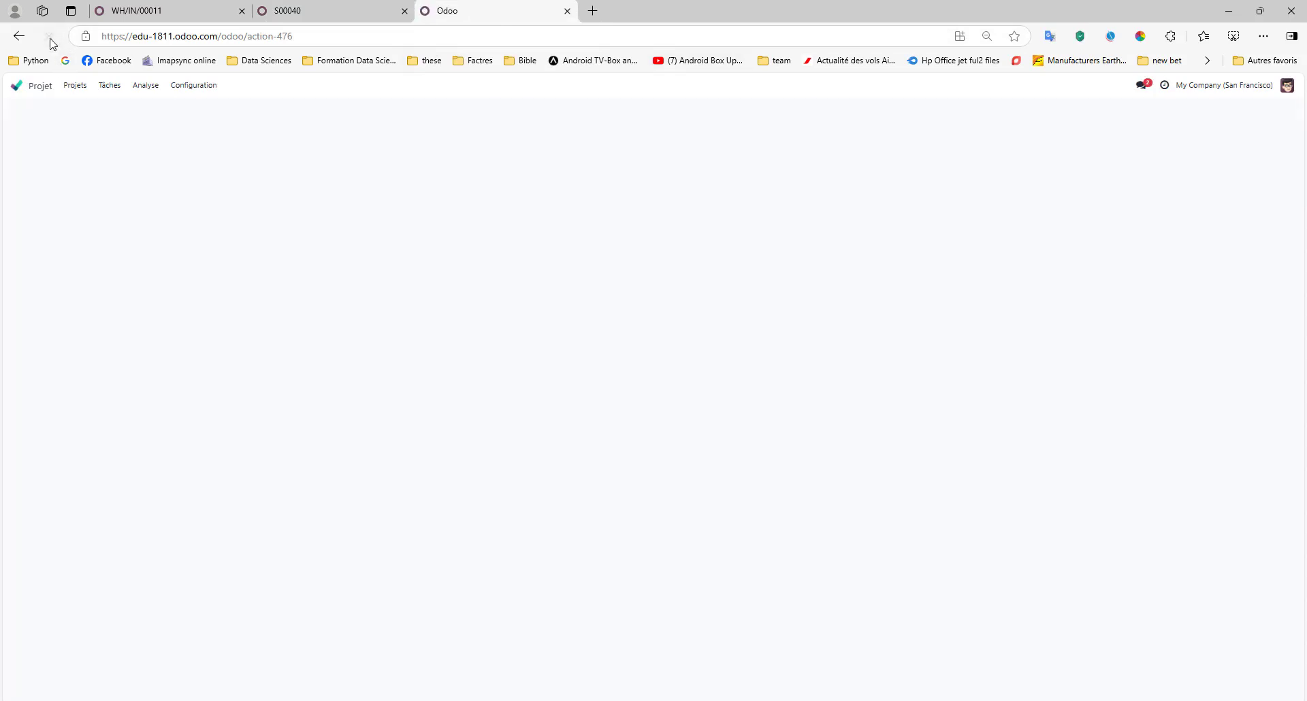
pyautogui.click(274, 12)
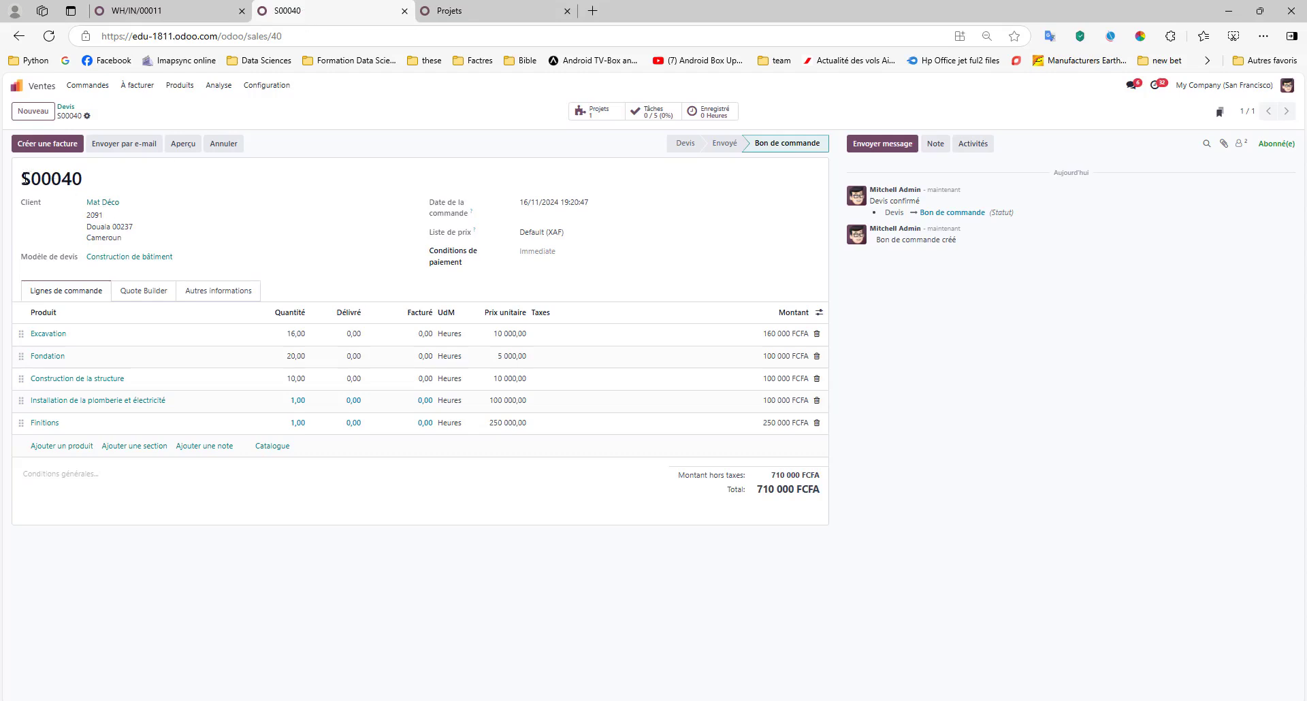
pyautogui.moveTo(21, 180); pyautogui.dragTo(97, 182)
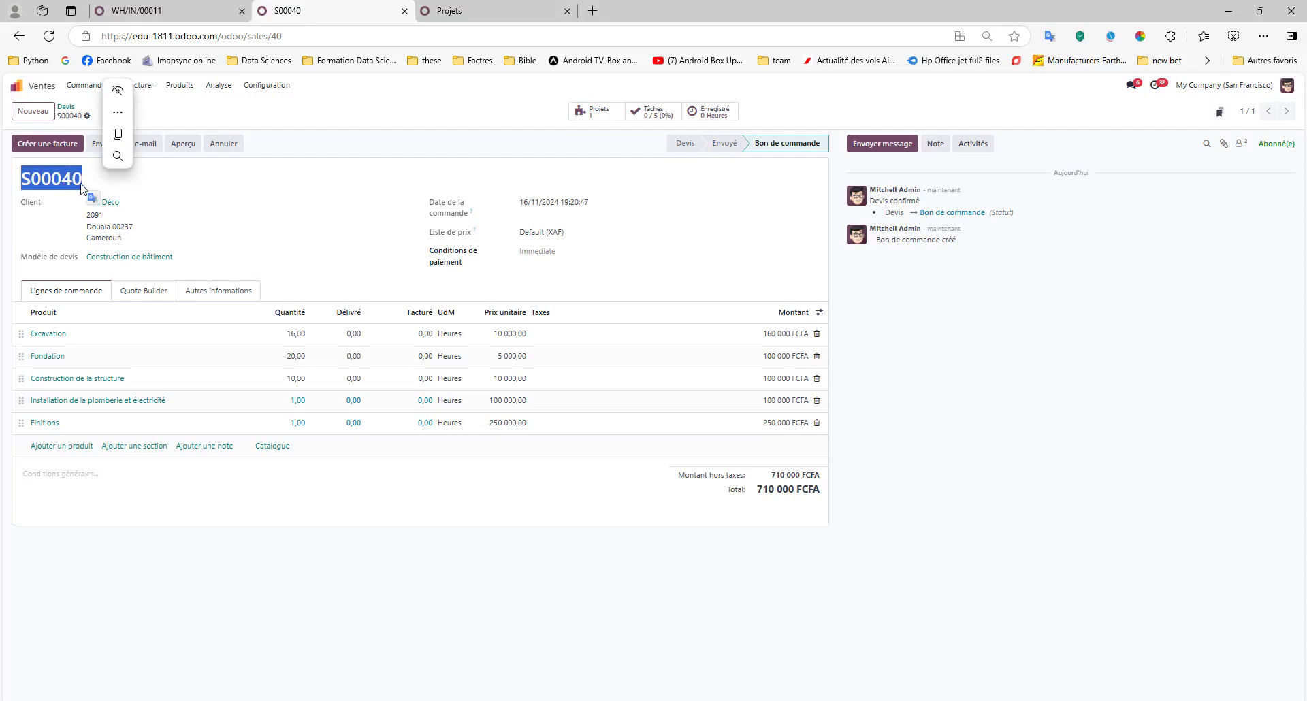
pyautogui.click(472, 8)
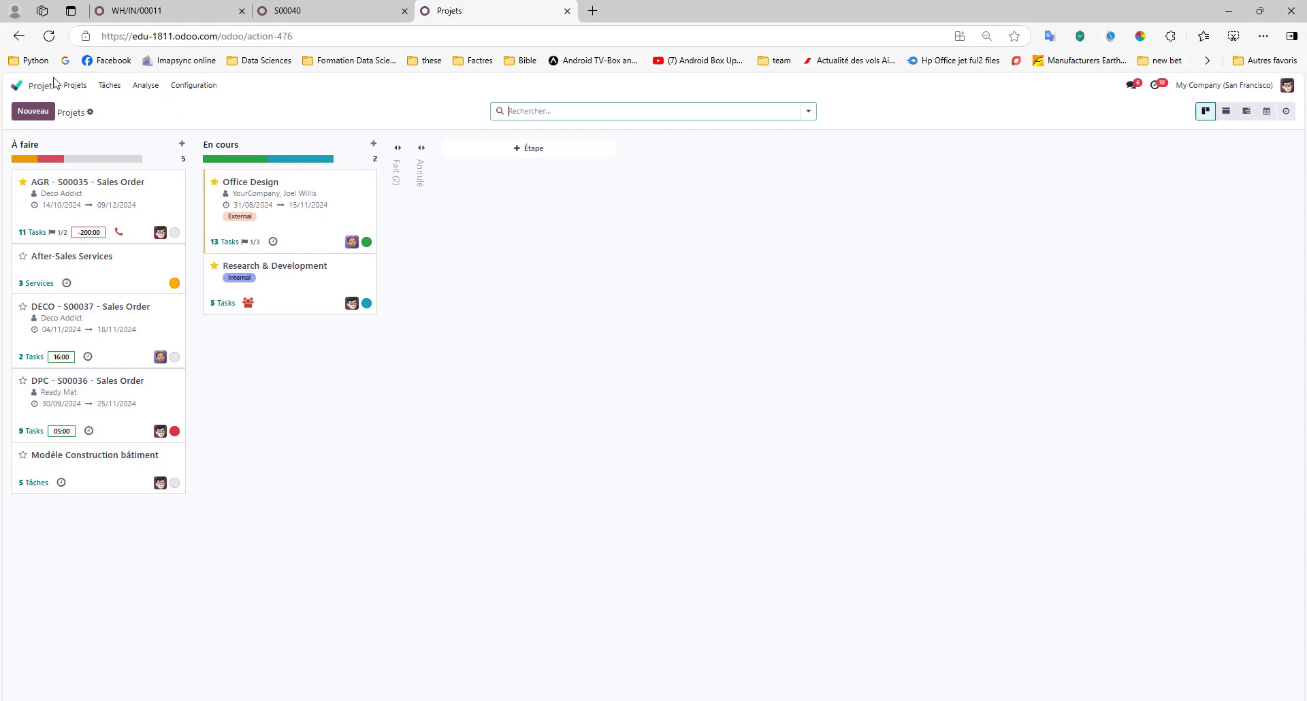
pyautogui.click(49, 36)
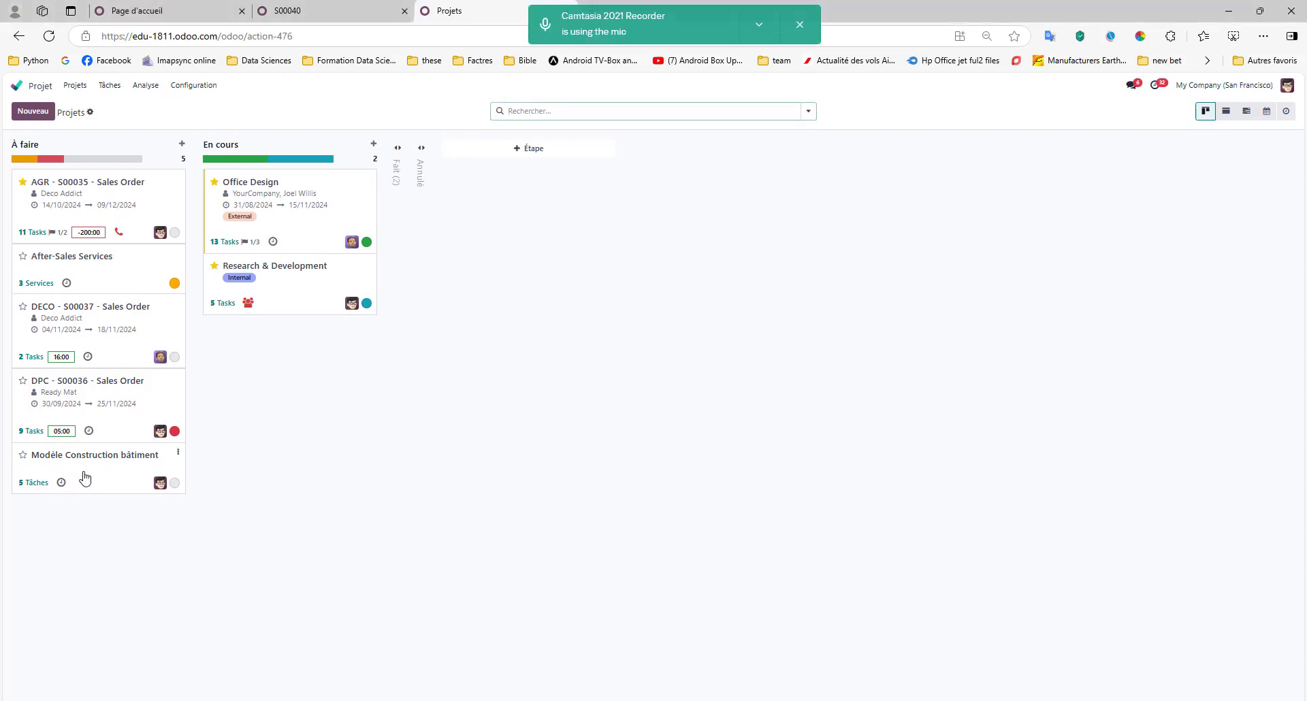
pyautogui.click(15, 490)
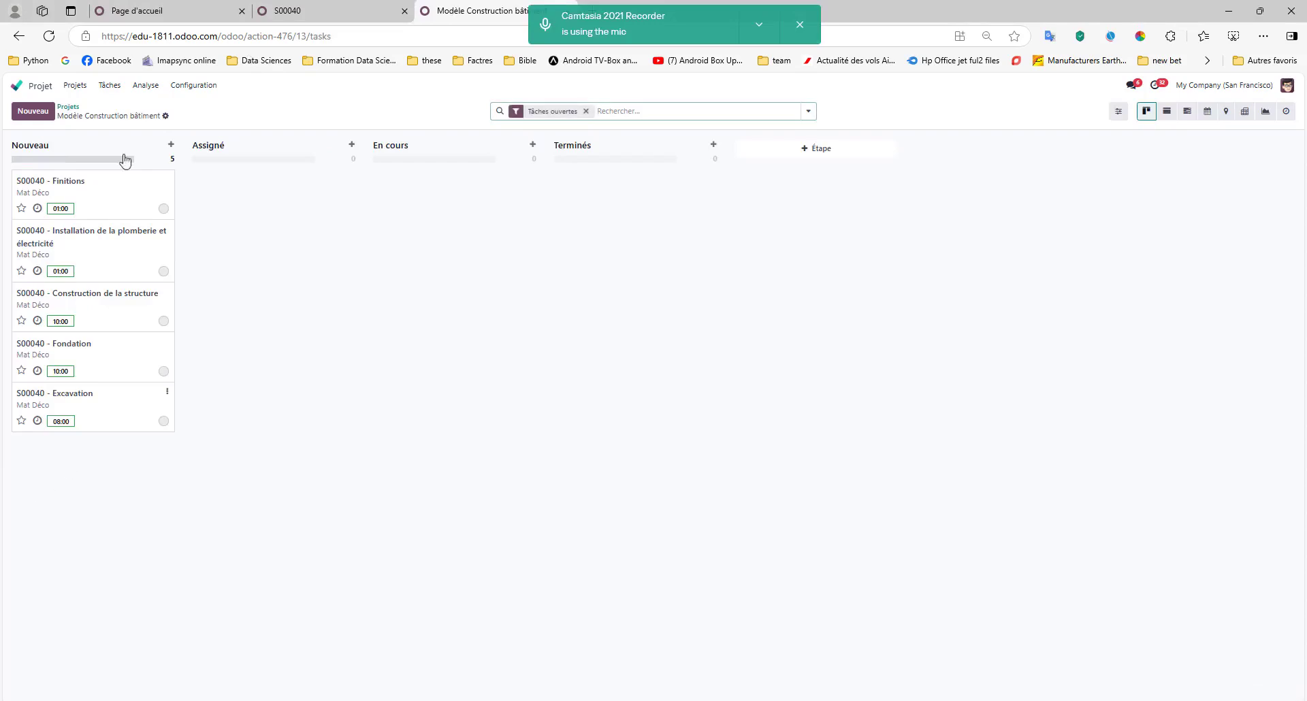